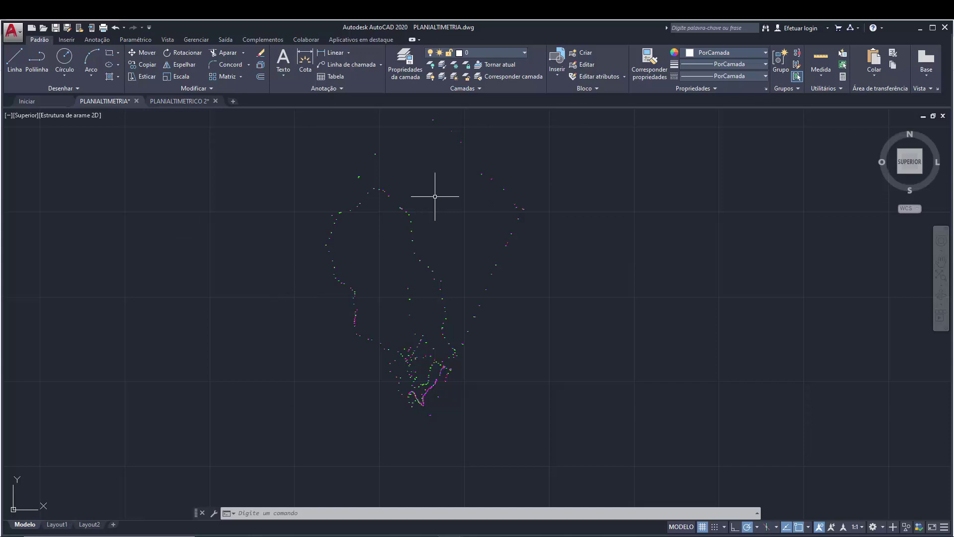
Step: Examine the symbols, numbers, elevations and descriptions of survey points 451 and 319 in the drawing
{"action": "scroll", "coordinate": [420, 372], "scroll_direction": "up", "scroll_amount": 10}
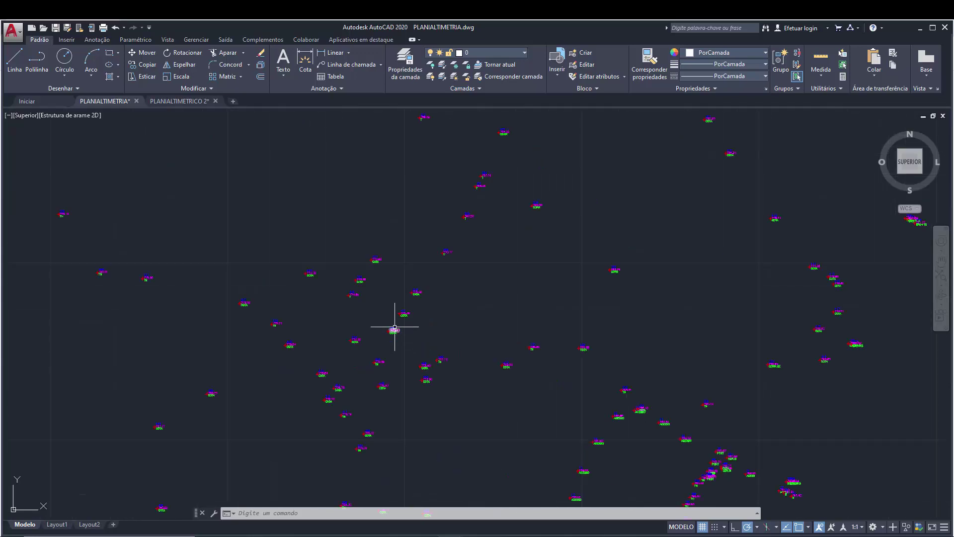
{"action": "scroll", "coordinate": [403, 327], "scroll_direction": "up", "scroll_amount": 2}
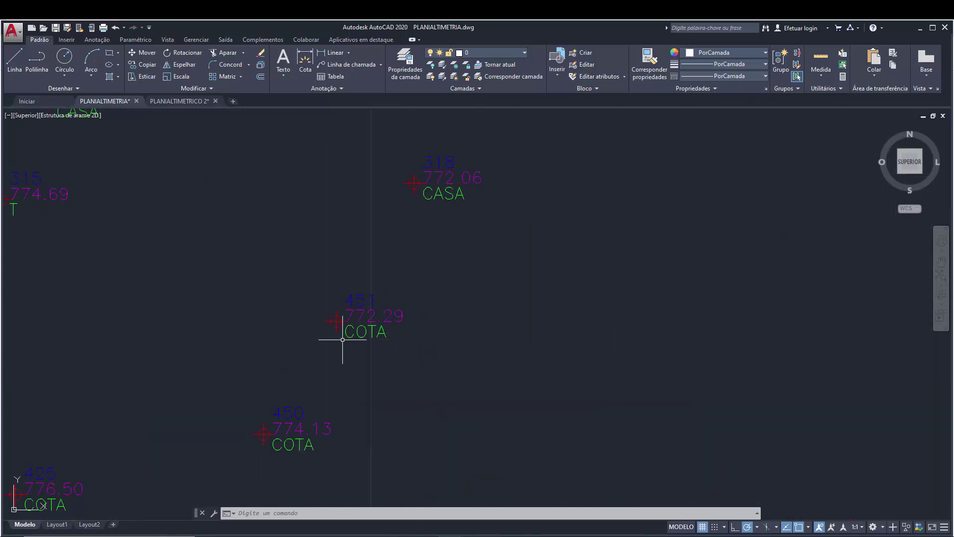
{"action": "mouse_move", "coordinate": [338, 346]}
{"action": "middle_mouse_down"}
{"action": "mouse_move", "coordinate": [368, 357]}
{"action": "mouse_move", "coordinate": [379, 379]}
{"action": "middle_mouse_up"}
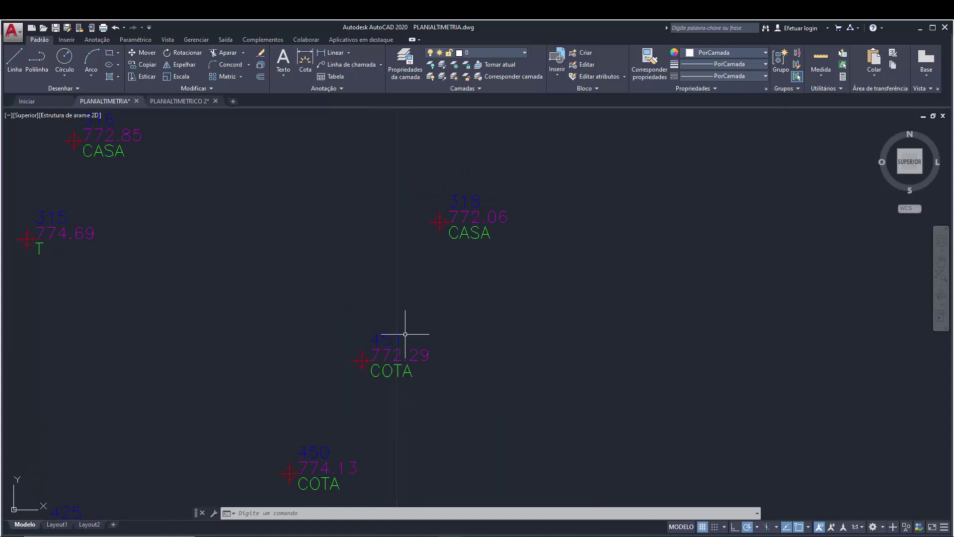
{"action": "scroll", "coordinate": [363, 358], "scroll_direction": "up", "scroll_amount": 4}
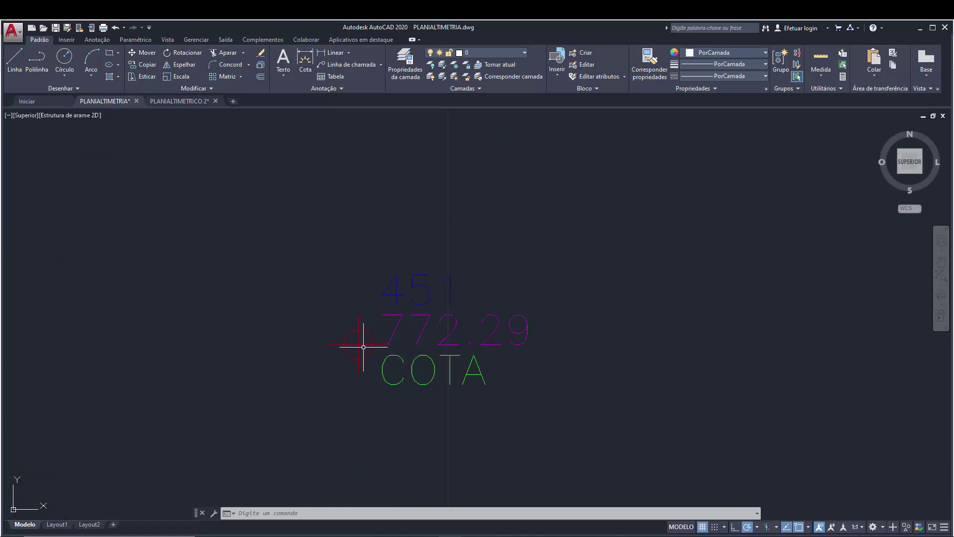
{"action": "scroll", "coordinate": [364, 346], "scroll_direction": "down", "scroll_amount": 10}
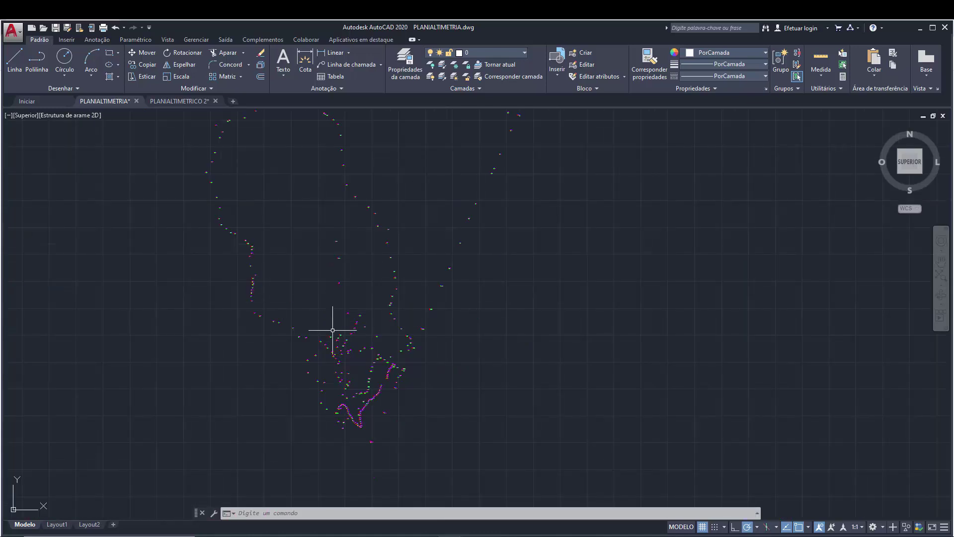
{"action": "scroll", "coordinate": [332, 330], "scroll_direction": "up", "scroll_amount": 12}
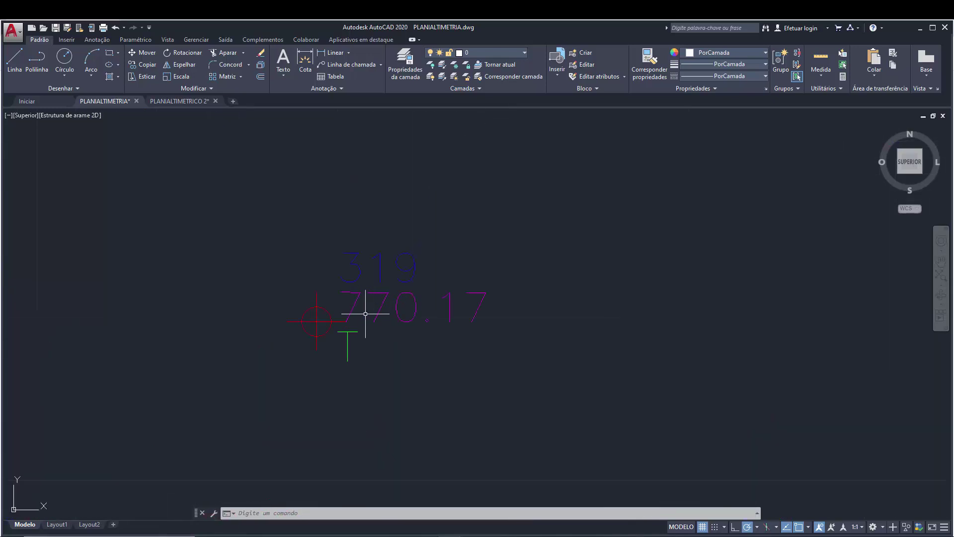
{"action": "scroll", "coordinate": [315, 323], "scroll_direction": "up", "scroll_amount": 2}
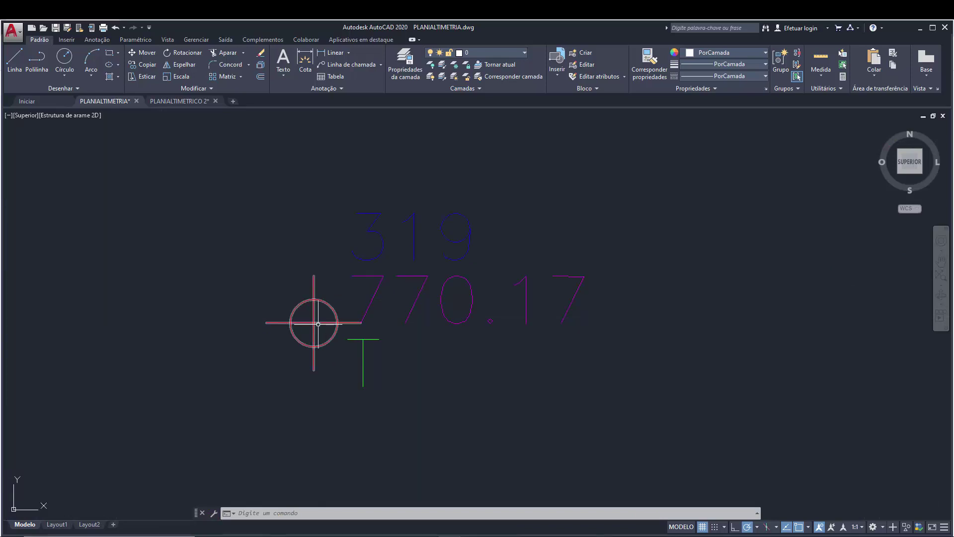
{"action": "mouse_move", "coordinate": [316, 323]}
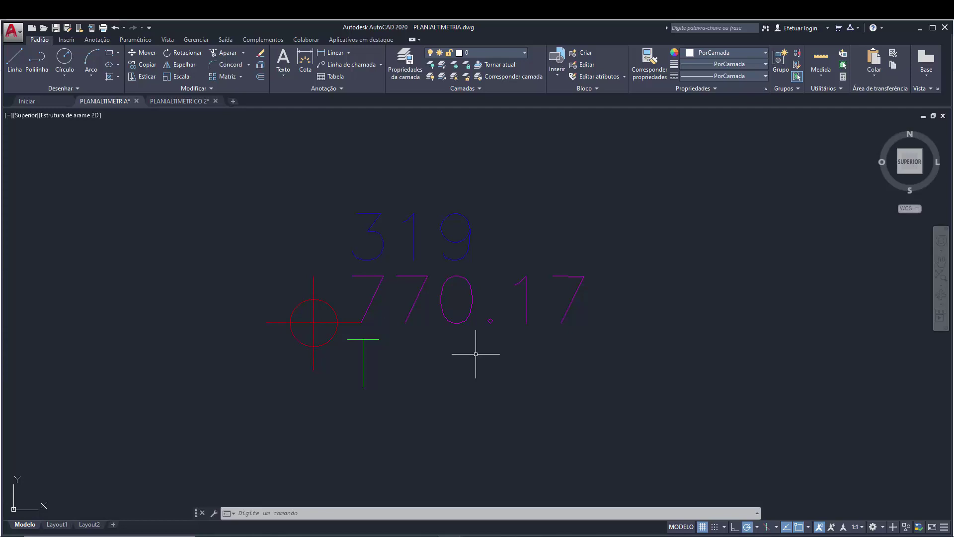
Step: Select the elevation text of point 319 to check its layer, and clear the selection
{"action": "left_click", "coordinate": [415, 300]}
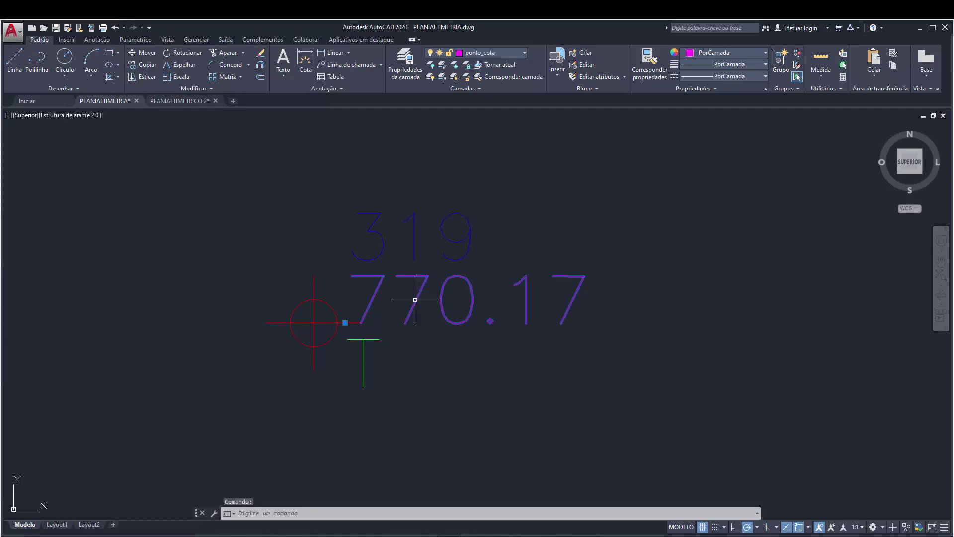
{"action": "key", "text": "Escape"}
{"action": "key", "text": "Escape"}
{"action": "key", "text": "Escape"}
{"action": "scroll", "coordinate": [321, 323], "scroll_direction": "up", "scroll_amount": 2}
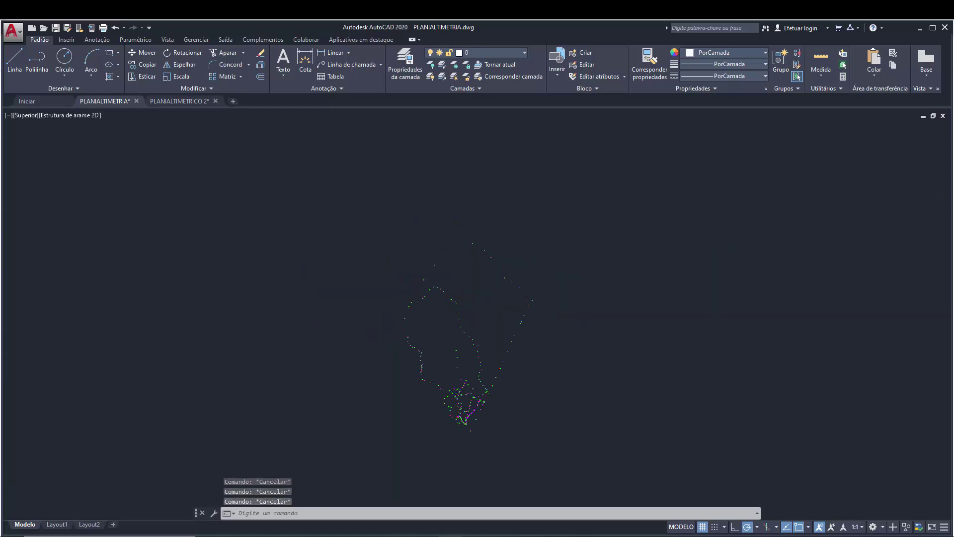
{"action": "scroll", "coordinate": [315, 323], "scroll_direction": "up", "scroll_amount": 3}
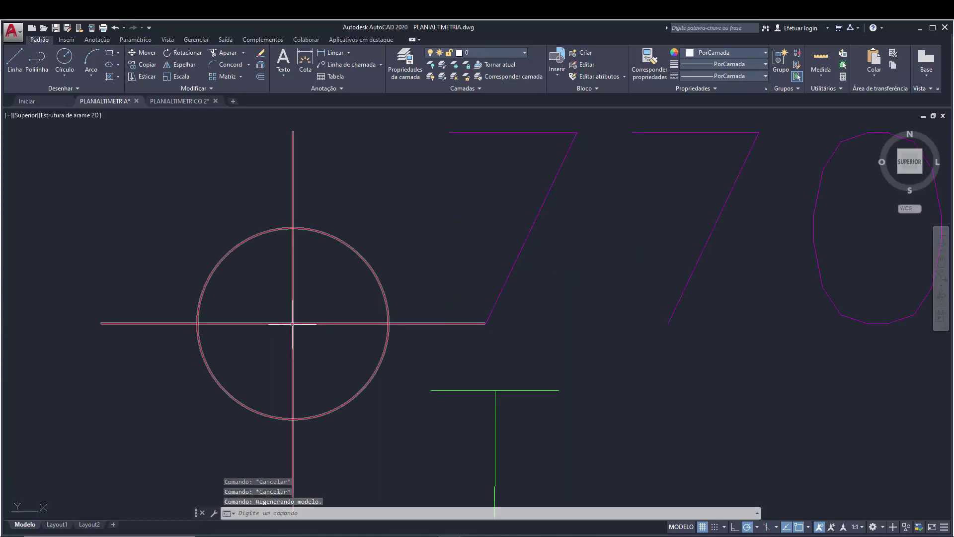
{"action": "scroll", "coordinate": [308, 328], "scroll_direction": "down", "scroll_amount": 10}
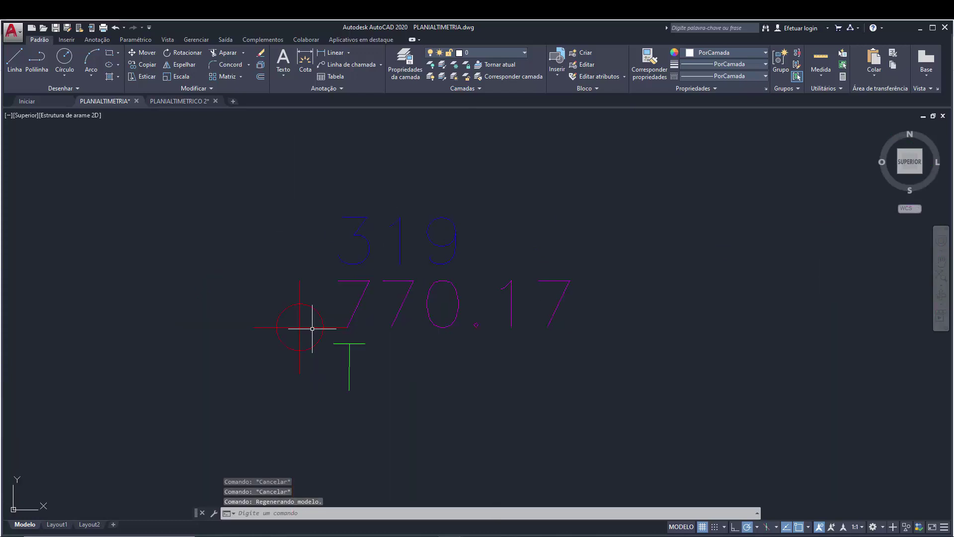
{"action": "scroll", "coordinate": [319, 315], "scroll_direction": "down", "scroll_amount": 3}
{"action": "scroll", "coordinate": [320, 320], "scroll_direction": "up", "scroll_amount": 8}
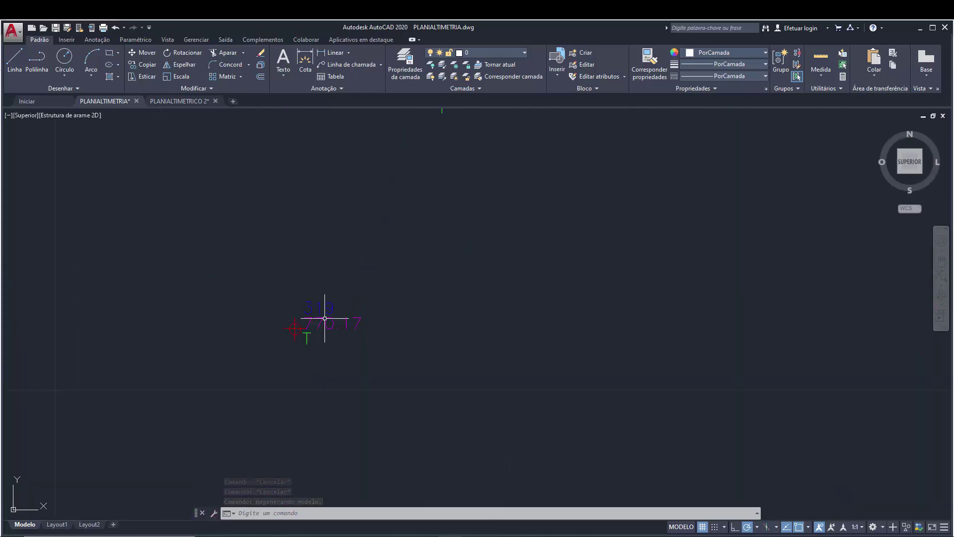
{"action": "middle_click_drag", "start_coordinate": [337, 326], "coordinate": [382, 349]}
{"action": "key", "text": "Escape"}
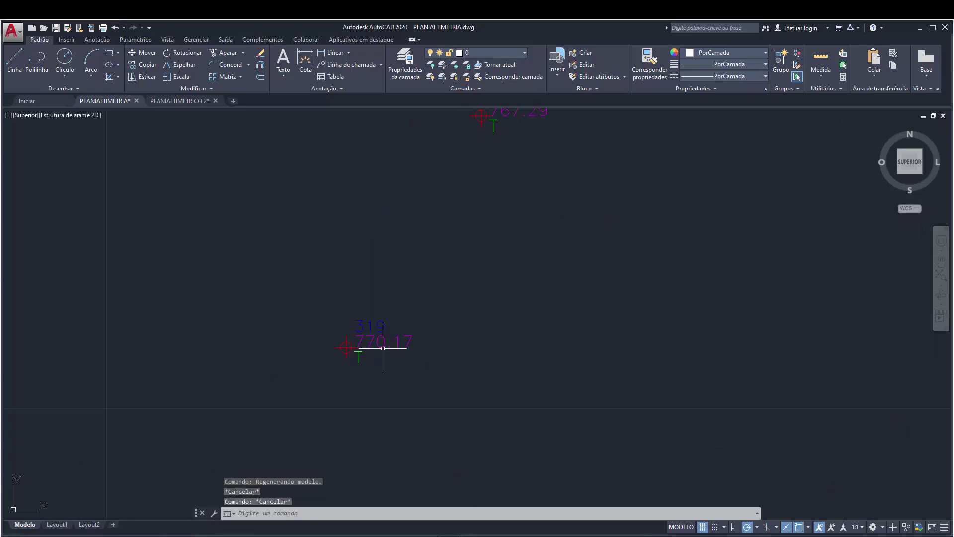
{"action": "scroll", "coordinate": [361, 323], "scroll_direction": "down", "scroll_amount": 5}
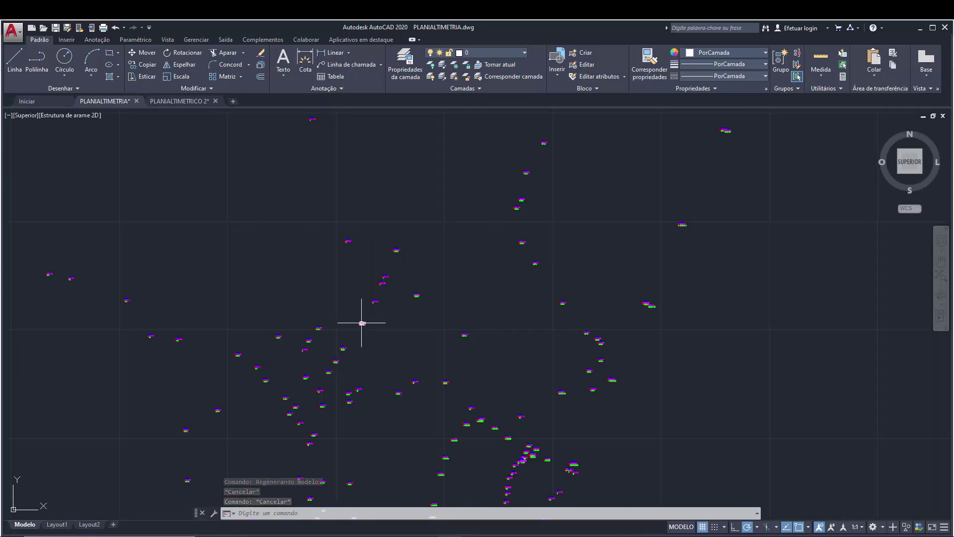
Step: Select point 319's number, elevation, symbol and description one at a time to inspect the layer of each
{"action": "scroll", "coordinate": [362, 323], "scroll_direction": "up", "scroll_amount": 8}
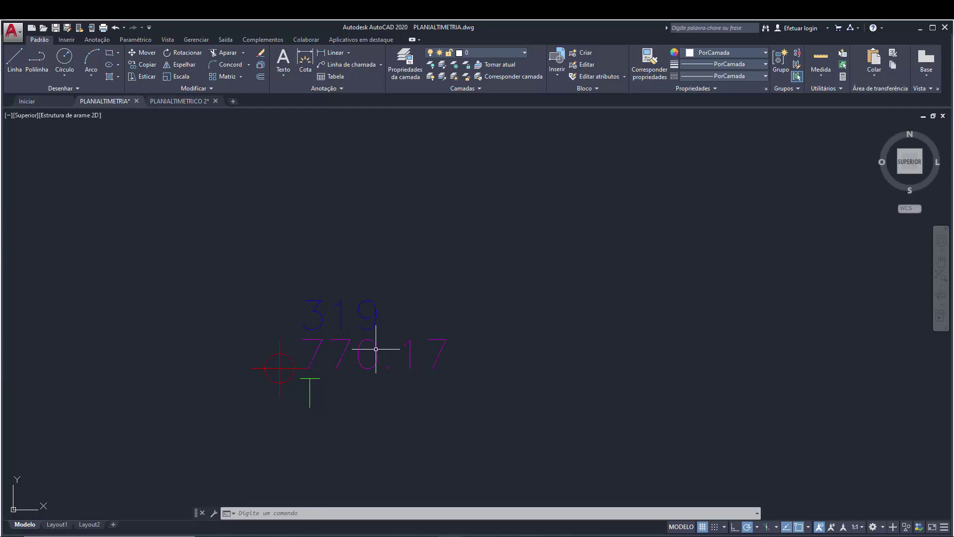
{"action": "middle_click_drag", "start_coordinate": [339, 390], "coordinate": [350, 383]}
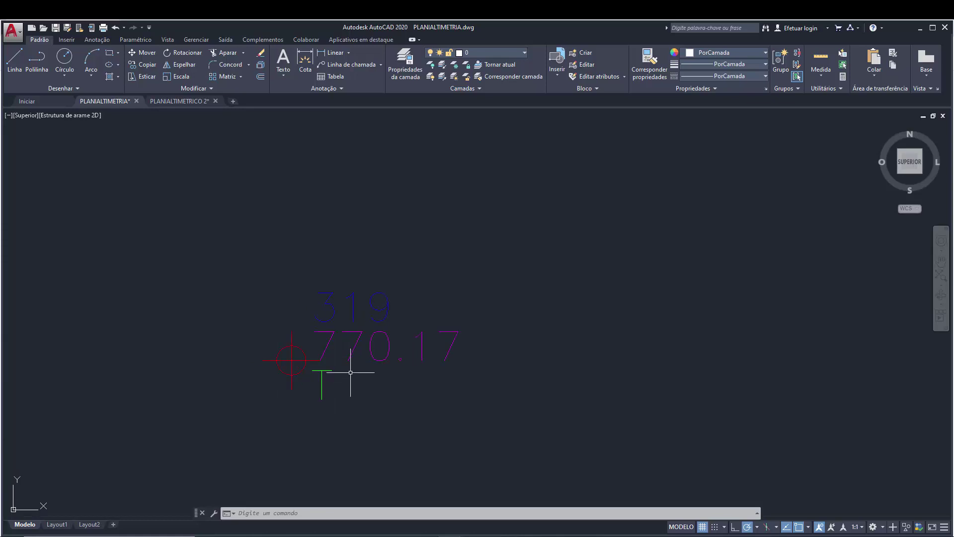
{"action": "left_click", "coordinate": [322, 322]}
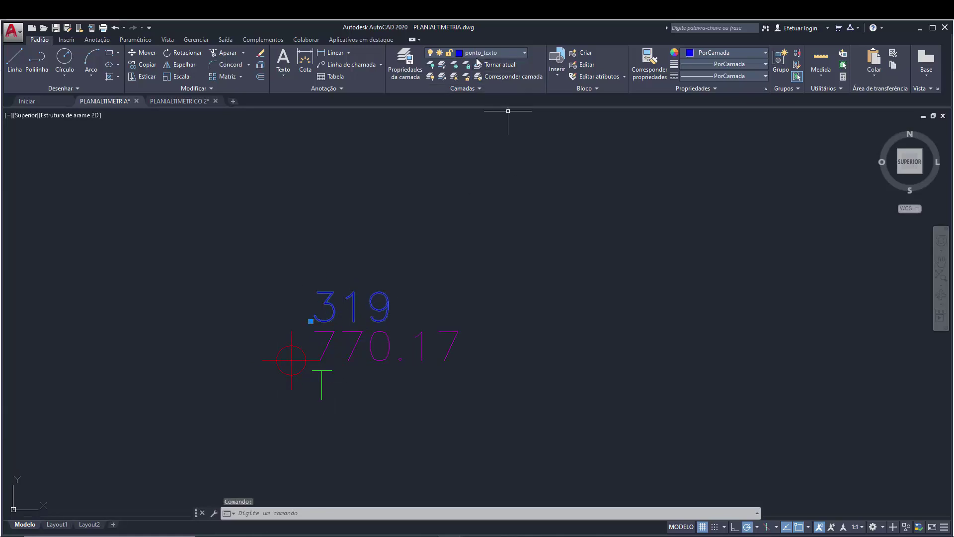
{"action": "key", "text": "Escape"}
{"action": "left_click", "coordinate": [347, 358]}
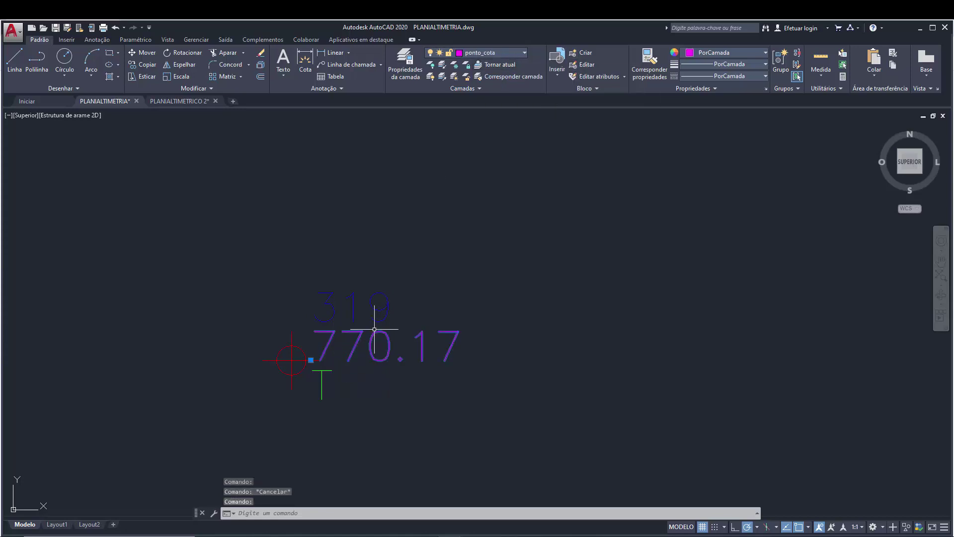
{"action": "key", "text": "Escape"}
{"action": "left_click", "coordinate": [291, 359]}
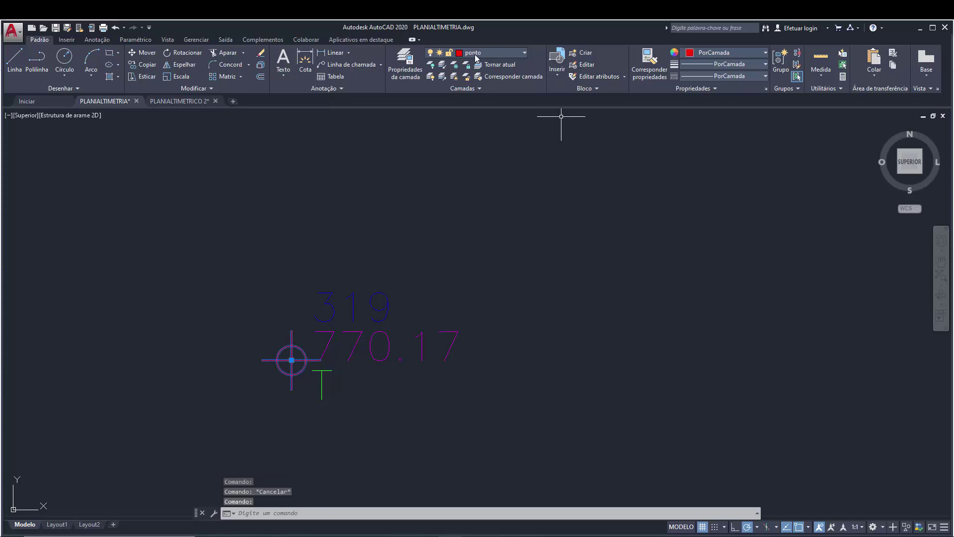
{"action": "key", "text": "Escape"}
{"action": "left_click", "coordinate": [320, 380]}
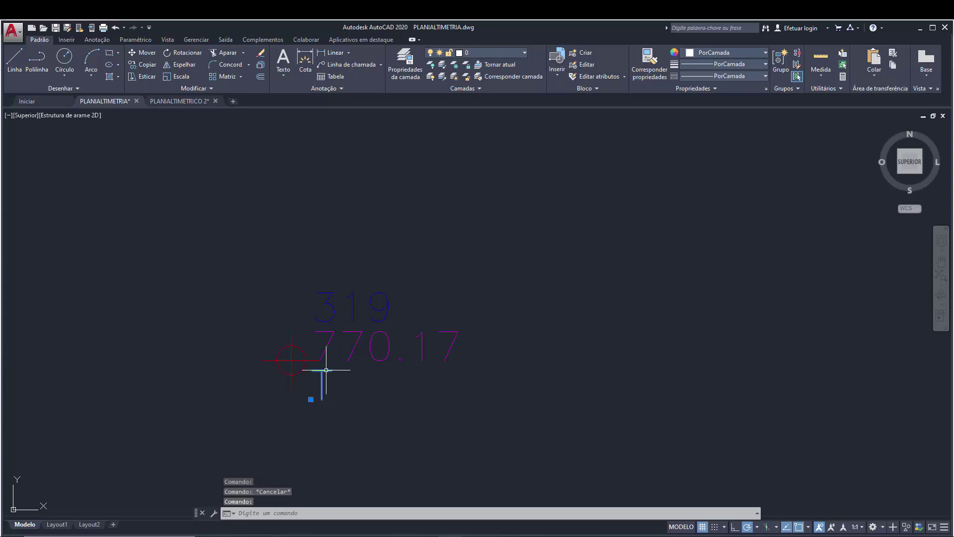
{"action": "key", "text": "Escape"}
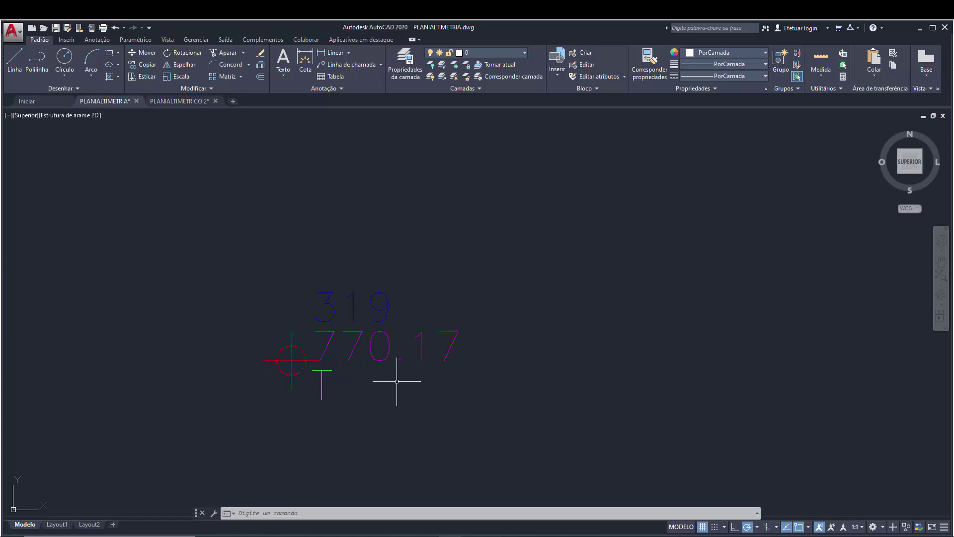
{"action": "left_click", "coordinate": [358, 344]}
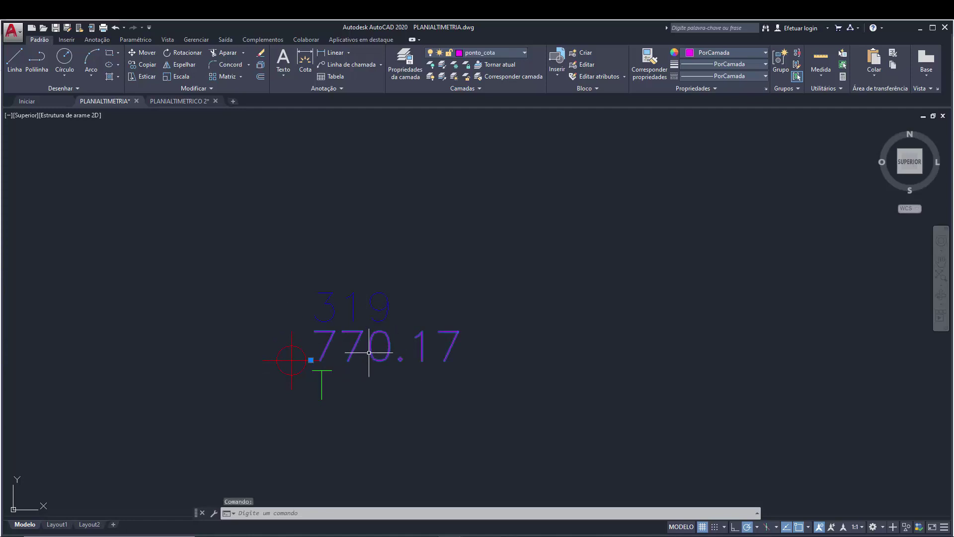
{"action": "key", "text": "Escape"}
{"action": "key", "text": "Escape"}
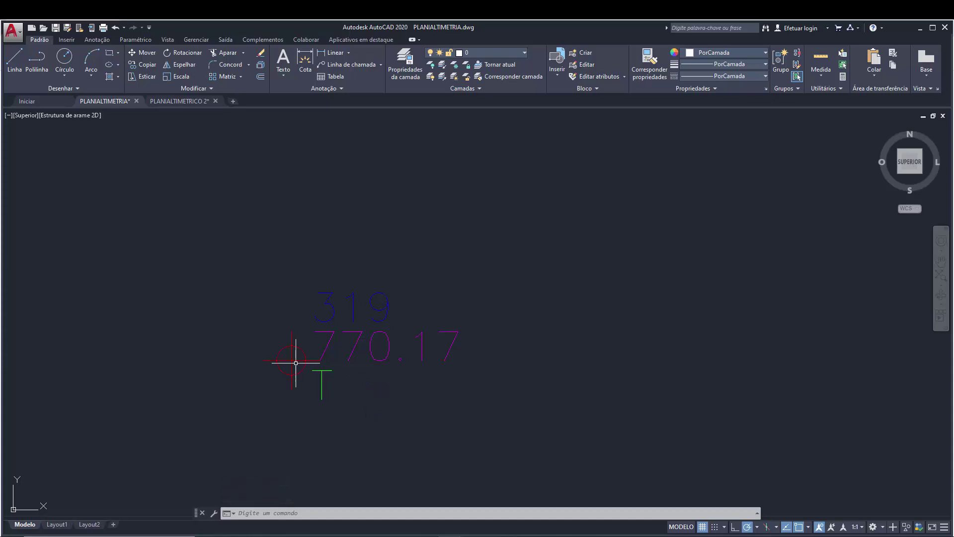
Step: Switch to the PLANIALTIMETRICO 2 drawing and select point 7 to inspect how its symbol and labels are grouped
{"action": "left_click", "coordinate": [194, 101]}
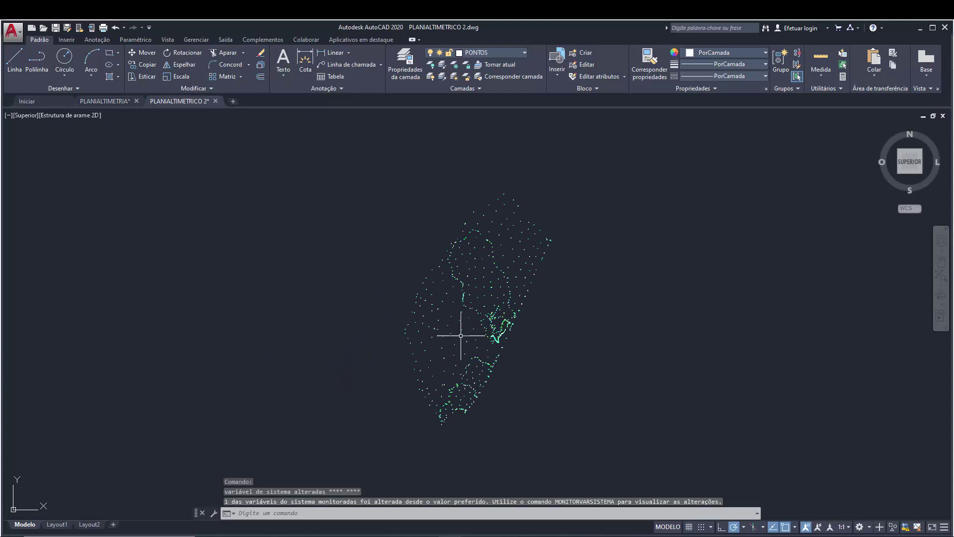
{"action": "scroll", "coordinate": [411, 314], "scroll_direction": "up", "scroll_amount": 10}
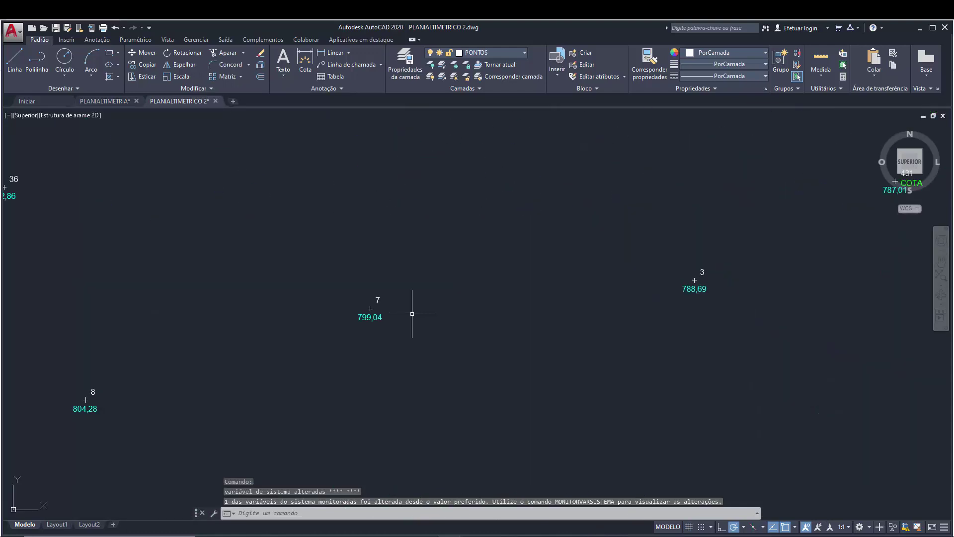
{"action": "scroll", "coordinate": [370, 309], "scroll_direction": "up", "scroll_amount": 5}
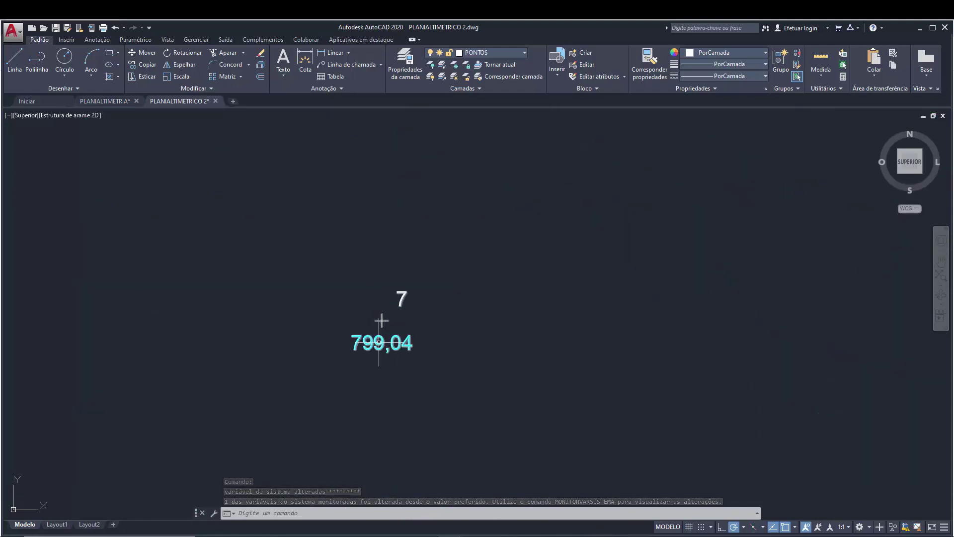
{"action": "left_click", "coordinate": [379, 342]}
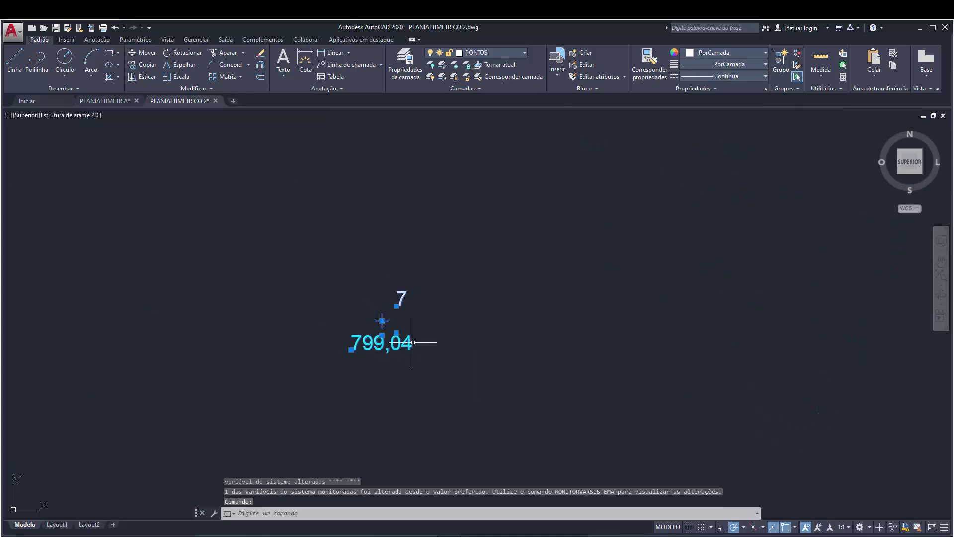
{"action": "scroll", "coordinate": [388, 338], "scroll_direction": "up", "scroll_amount": 2}
{"action": "key", "text": "Escape"}
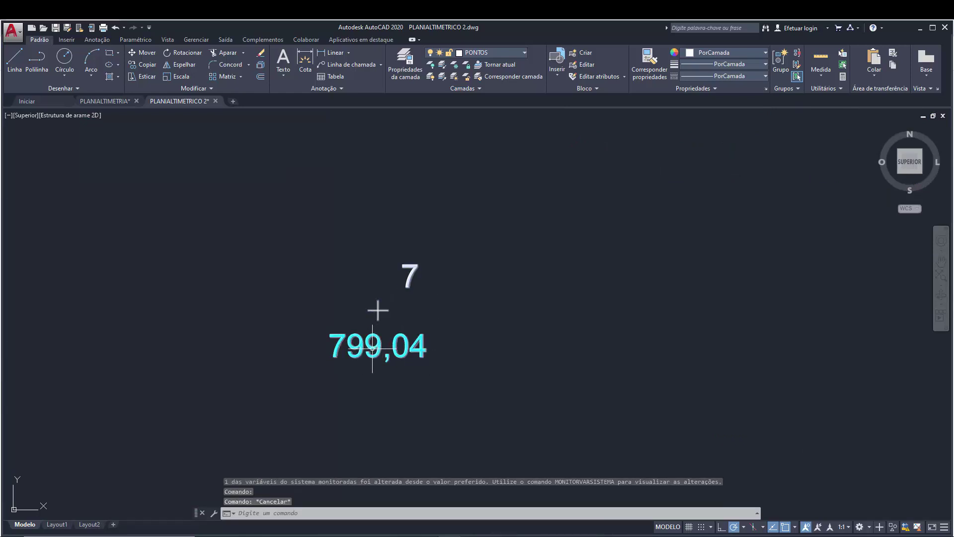
{"action": "key", "text": "Escape"}
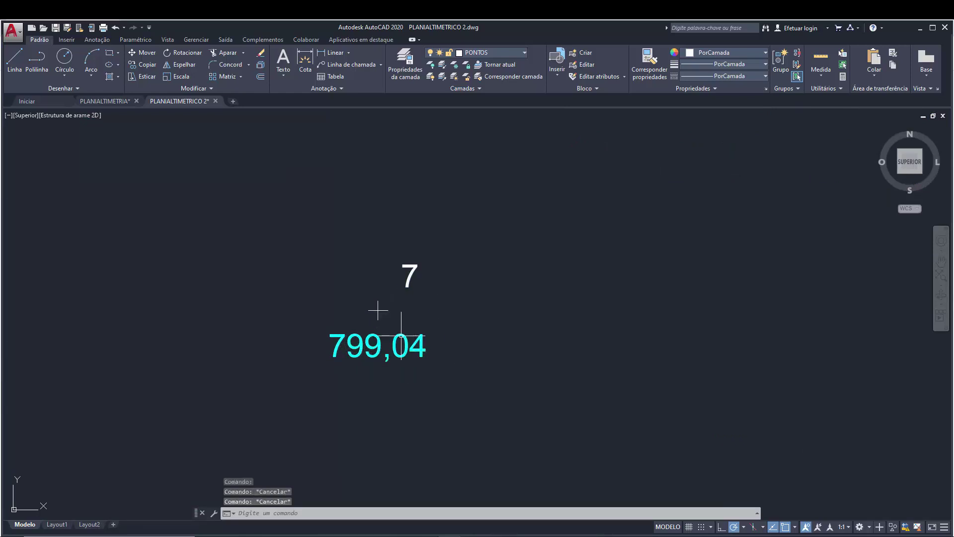
{"action": "key", "text": "Escape"}
{"action": "scroll", "coordinate": [376, 314], "scroll_direction": "up", "scroll_amount": 1}
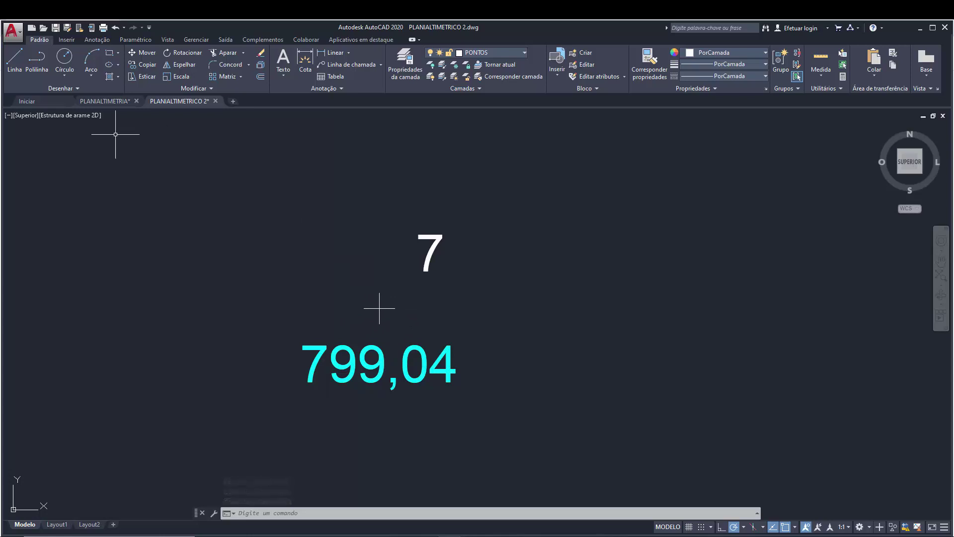
Step: Return to the PLANIALTIMETRIA drawing to view all its survey points, and switch to GeoOfficeV2
{"action": "left_click", "coordinate": [117, 102]}
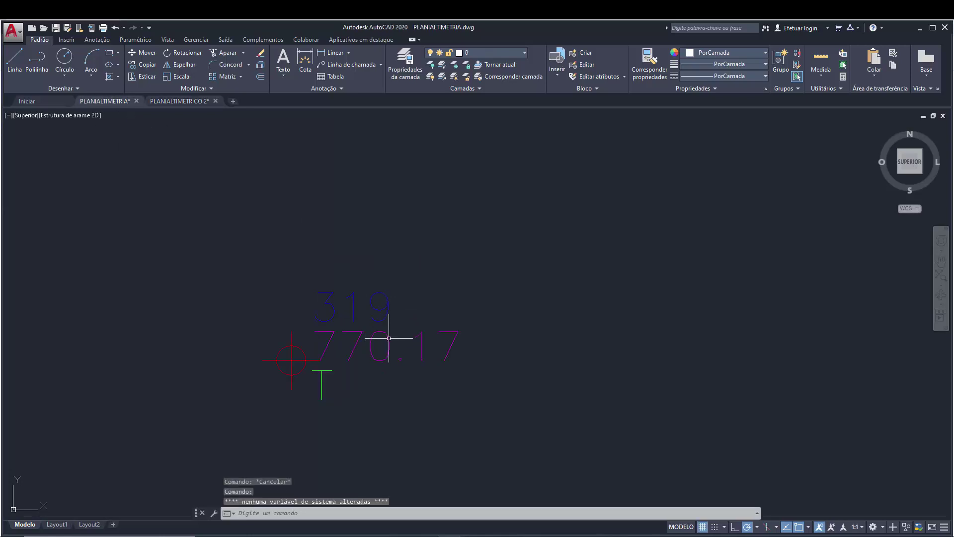
{"action": "middle_click_drag", "start_coordinate": [412, 330], "coordinate": [416, 329]}
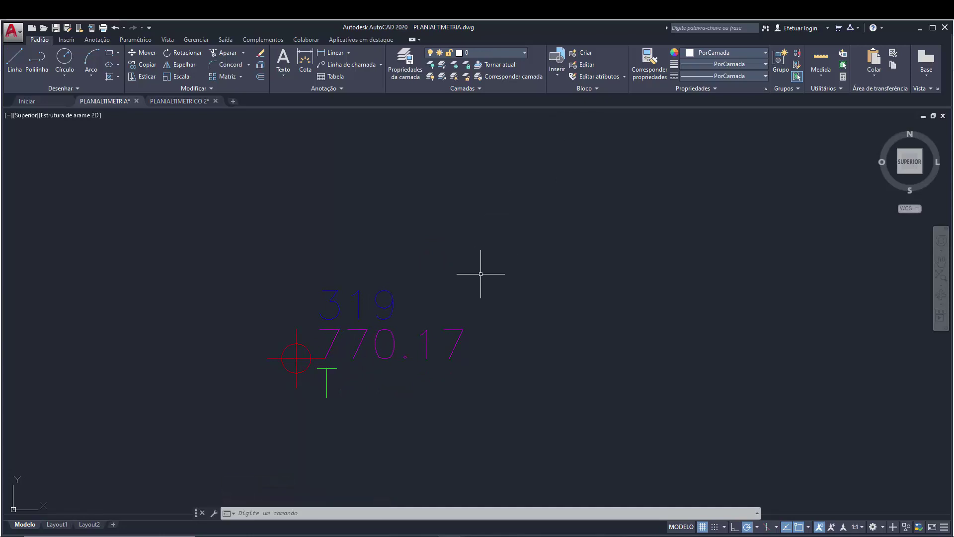
{"action": "scroll", "coordinate": [422, 249], "scroll_direction": "down", "scroll_amount": 10}
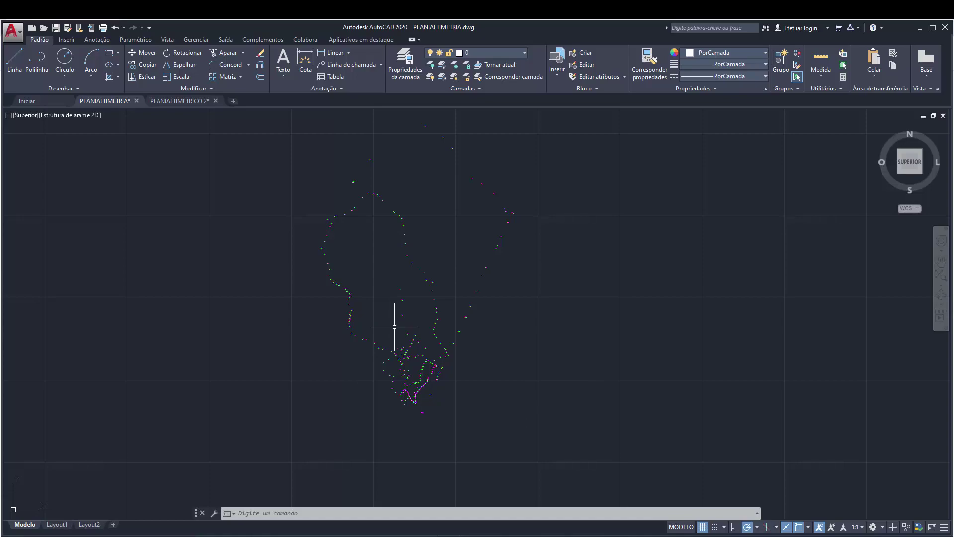
{"action": "key", "text": "alt+Tab"}
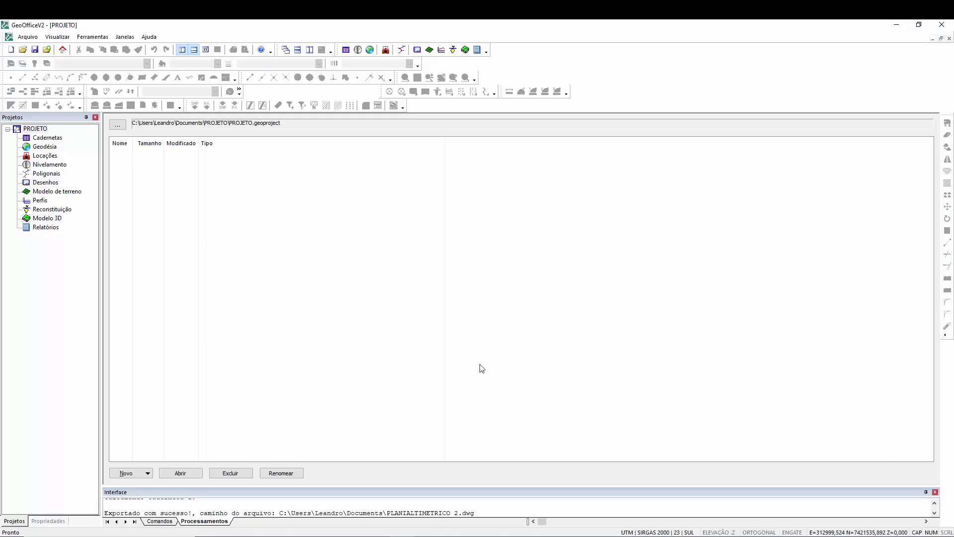
Step: Import the PLANIALTIMETRIA drawing from Documentos as an Autocad dwg file into the project
{"action": "left_click", "coordinate": [27, 37]}
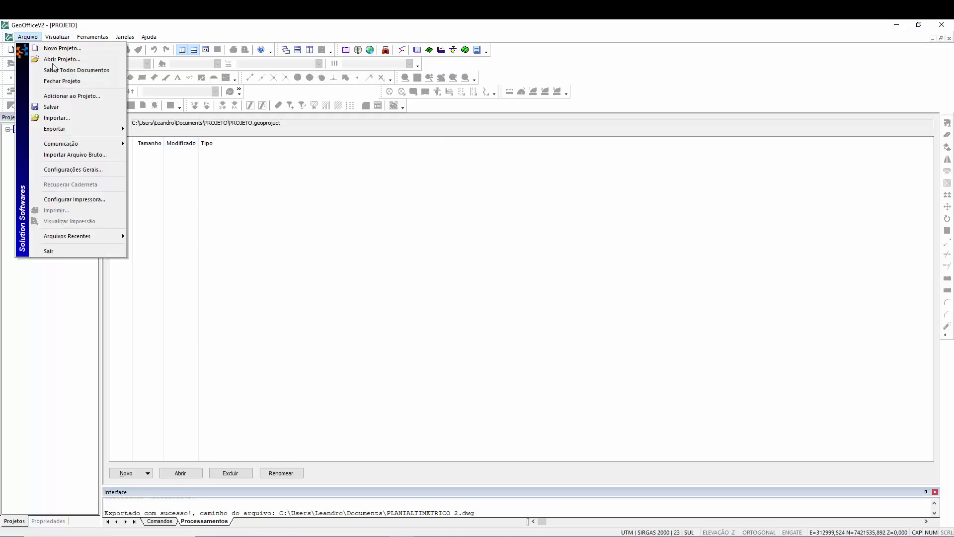
{"action": "left_click", "coordinate": [58, 118]}
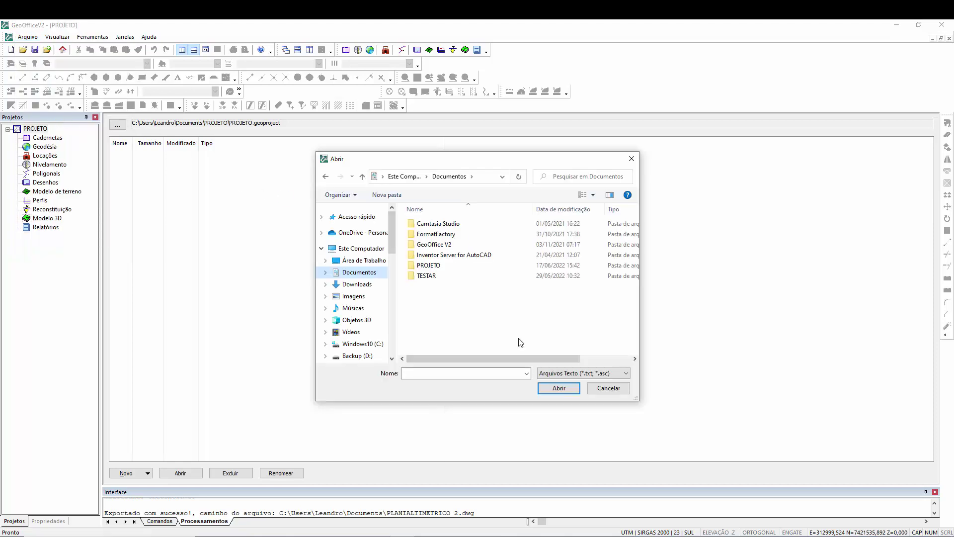
{"action": "left_click", "coordinate": [577, 378]}
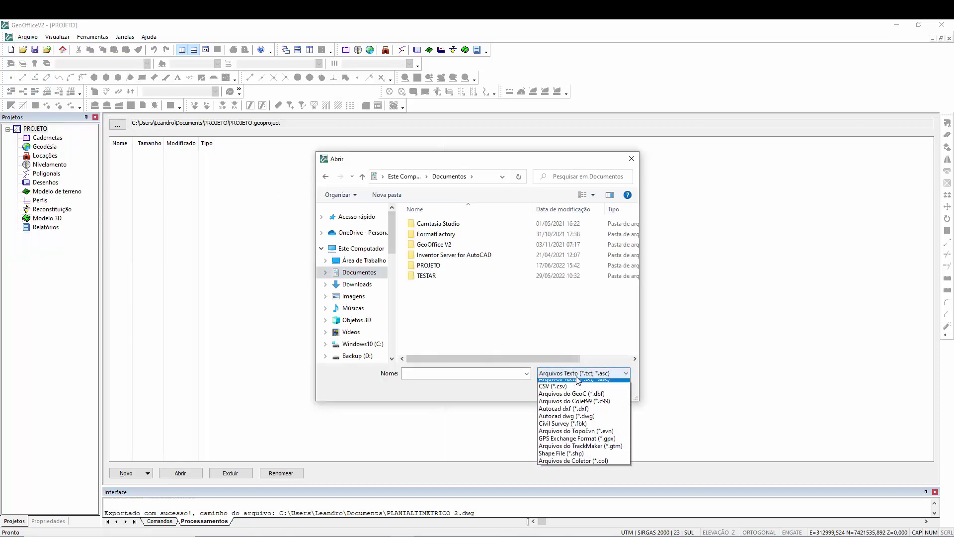
{"action": "left_click", "coordinate": [571, 418]}
{"action": "left_click", "coordinate": [445, 308]}
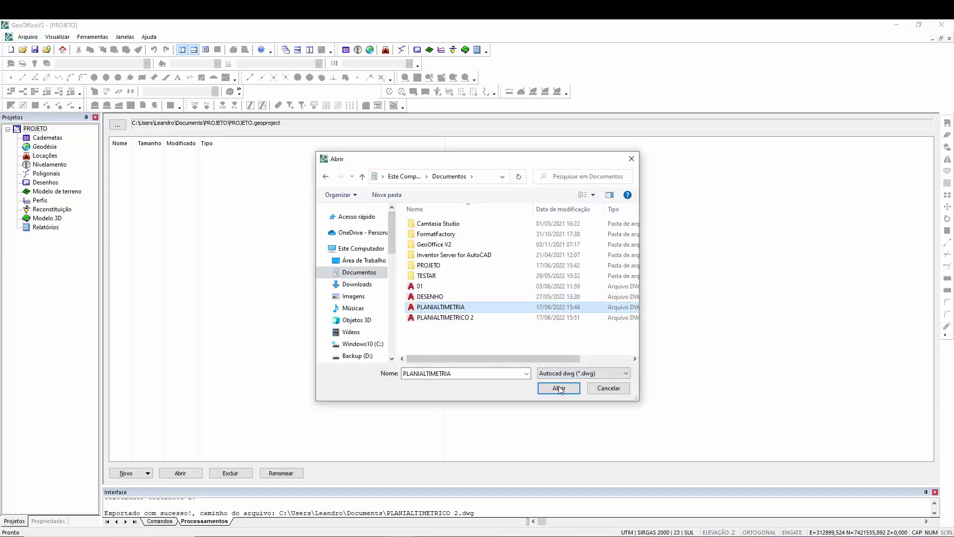
{"action": "left_click", "coordinate": [559, 388]}
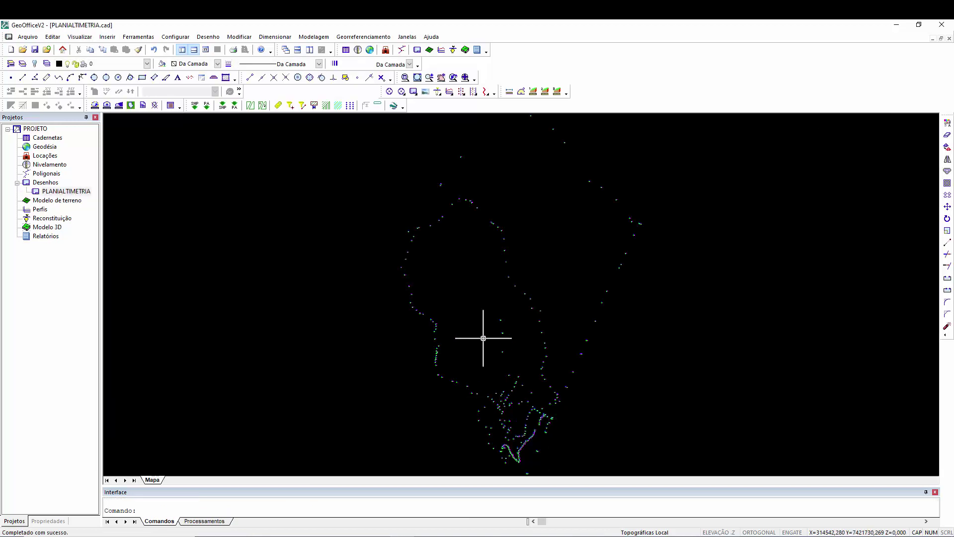
Step: Select point 327's elevation, symbol, number and description one at a time to inspect the layer of each
{"action": "scroll", "coordinate": [532, 382], "scroll_direction": "up", "scroll_amount": 10}
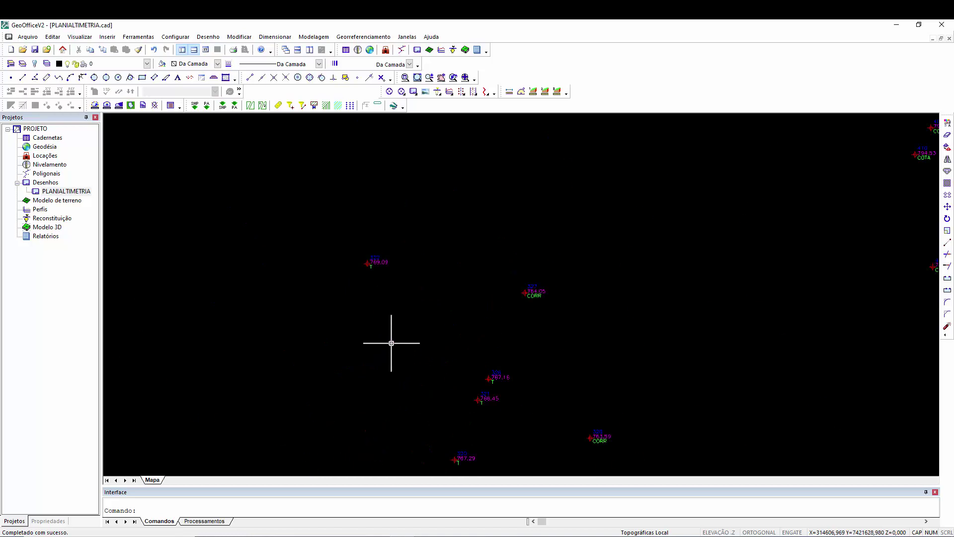
{"action": "scroll", "coordinate": [462, 264], "scroll_direction": "up", "scroll_amount": 5}
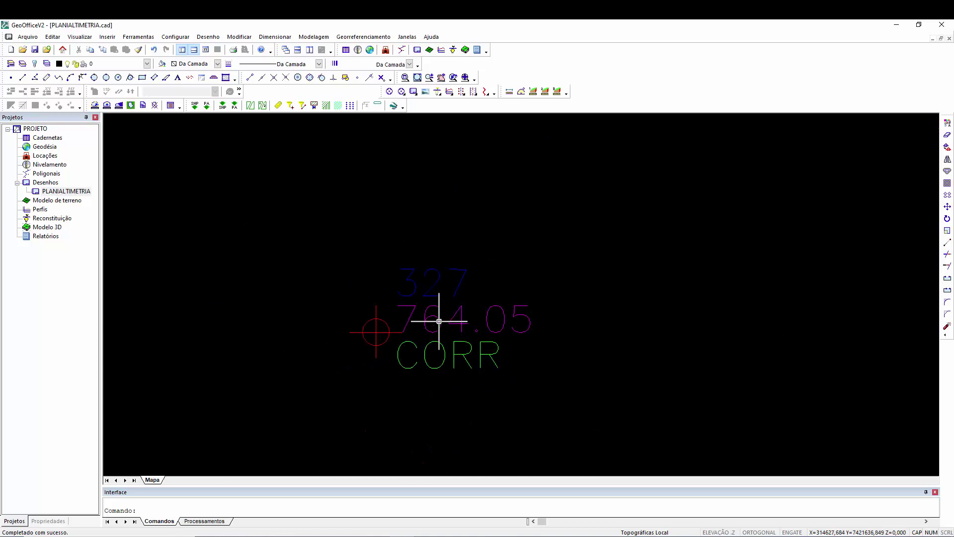
{"action": "left_click", "coordinate": [436, 315]}
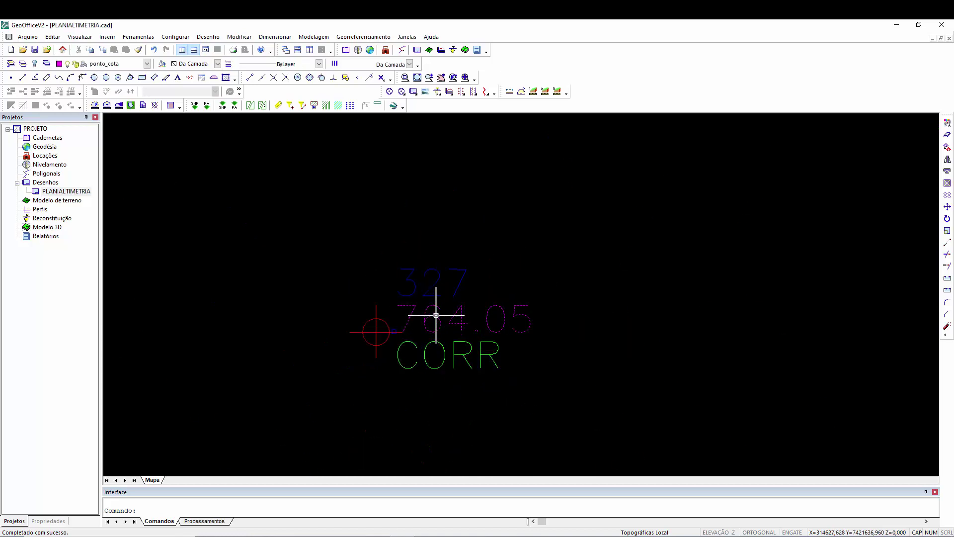
{"action": "key", "text": "Escape"}
{"action": "left_click", "coordinate": [378, 330]}
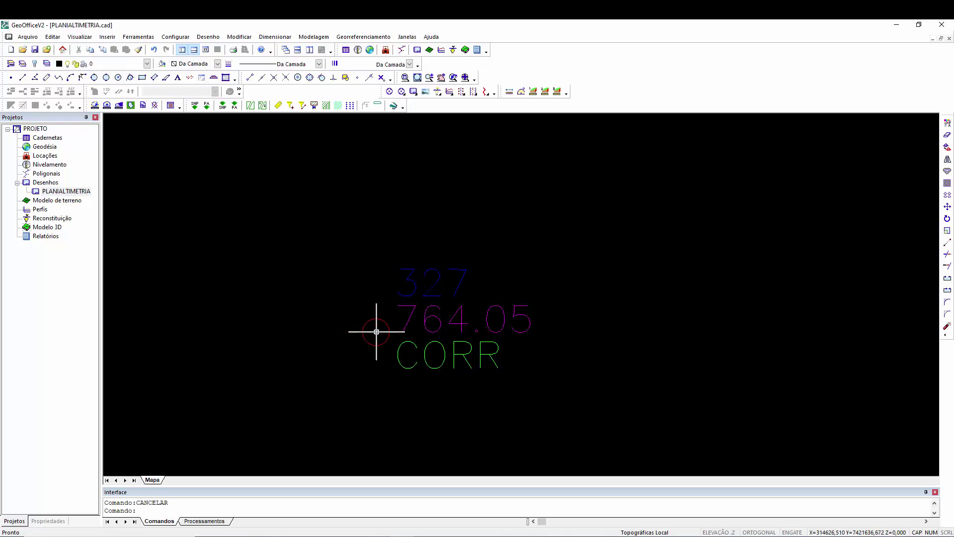
{"action": "left_click", "coordinate": [424, 291]}
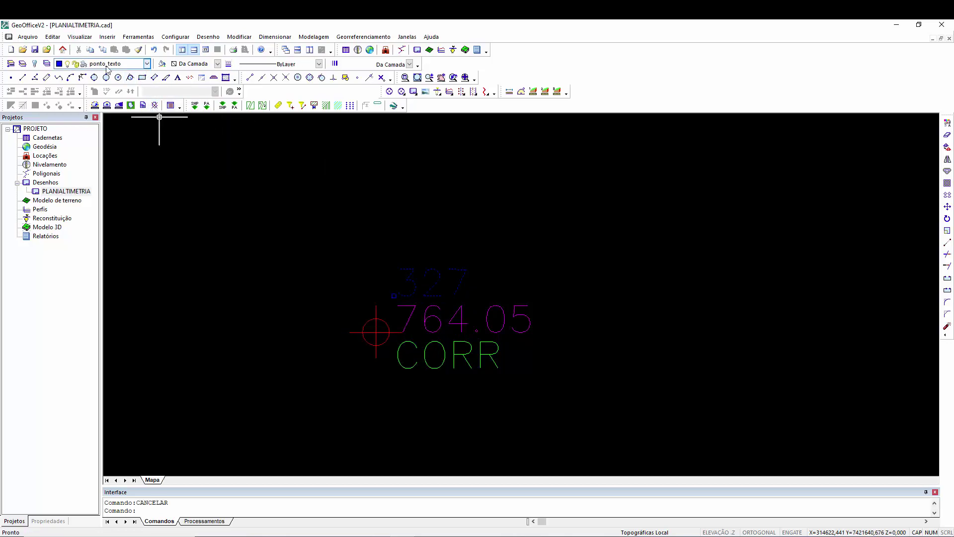
{"action": "left_click", "coordinate": [437, 366]}
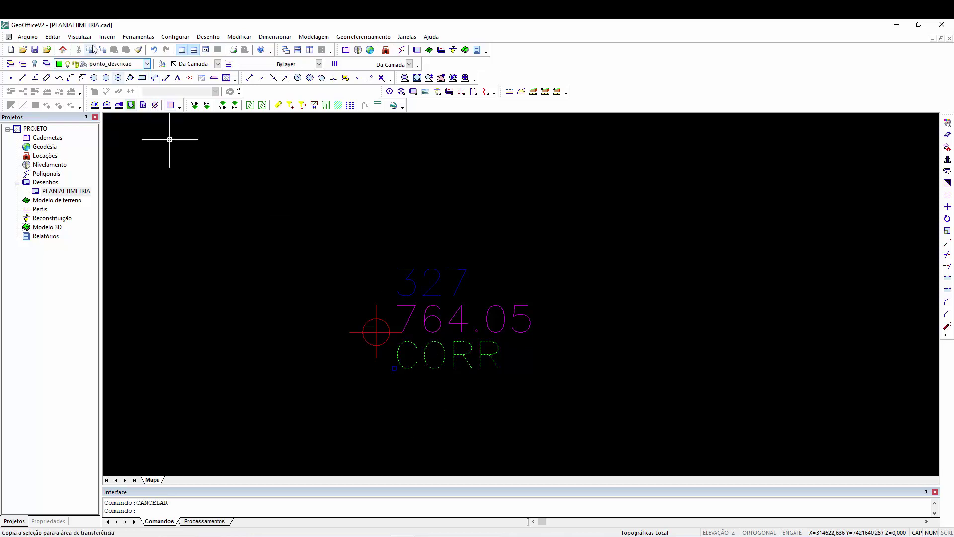
{"action": "key", "text": "Escape"}
{"action": "scroll", "coordinate": [410, 286], "scroll_direction": "down", "scroll_amount": 2}
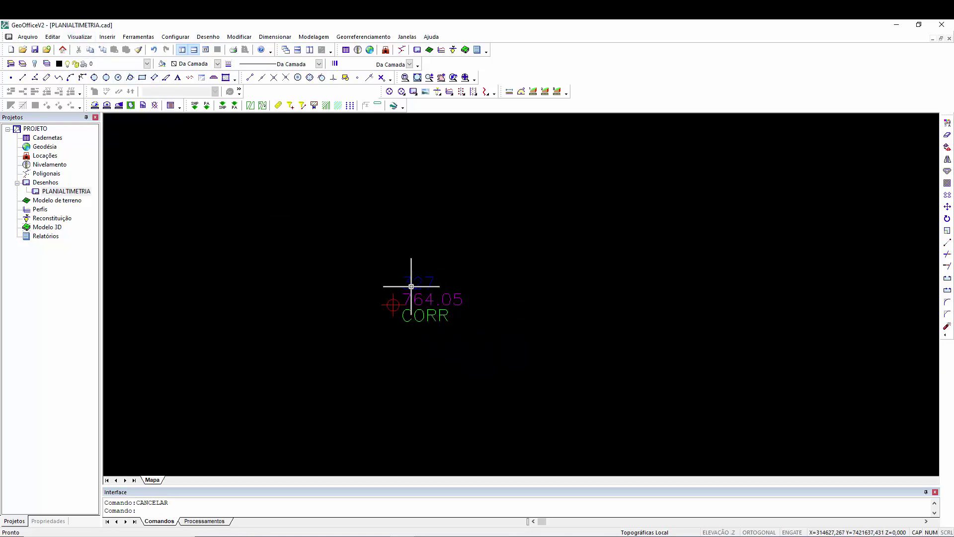
{"action": "scroll", "coordinate": [400, 294], "scroll_direction": "down", "scroll_amount": 6}
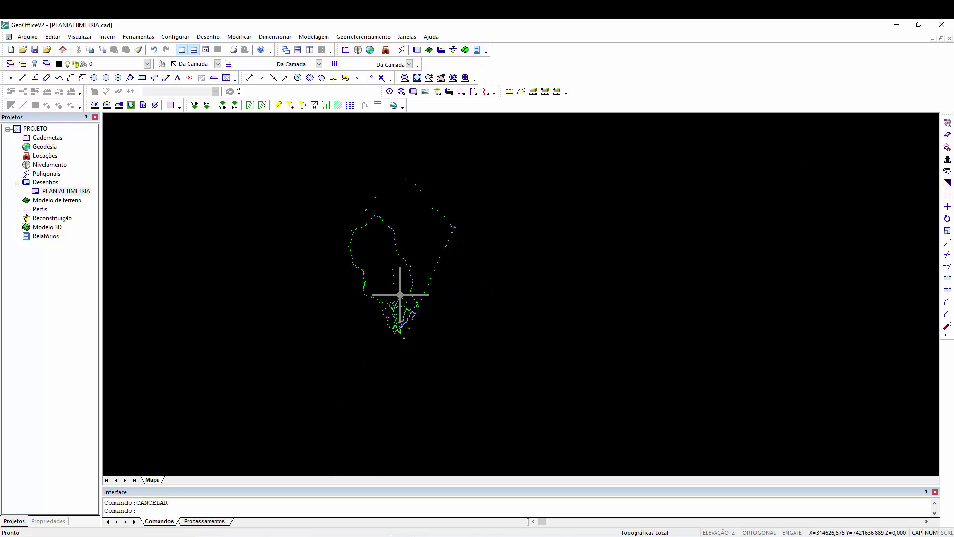
{"action": "middle_click_drag", "start_coordinate": [400, 294], "coordinate": [424, 335]}
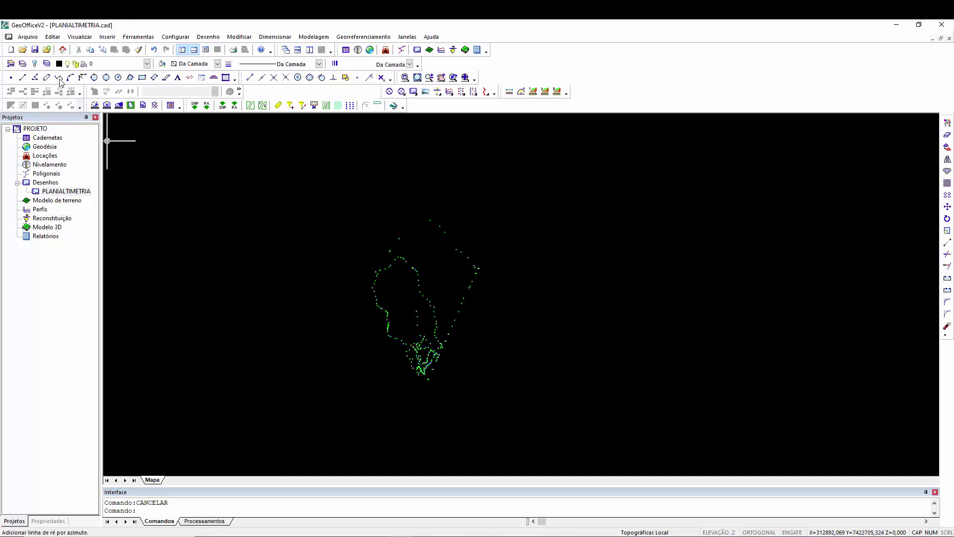
Step: Set the general geodesy options to Georefenciamento (Poligonal Topográfica) with SIRGAS 2000 as the geodetic system
{"action": "left_click", "coordinate": [28, 37]}
{"action": "left_click", "coordinate": [78, 192]}
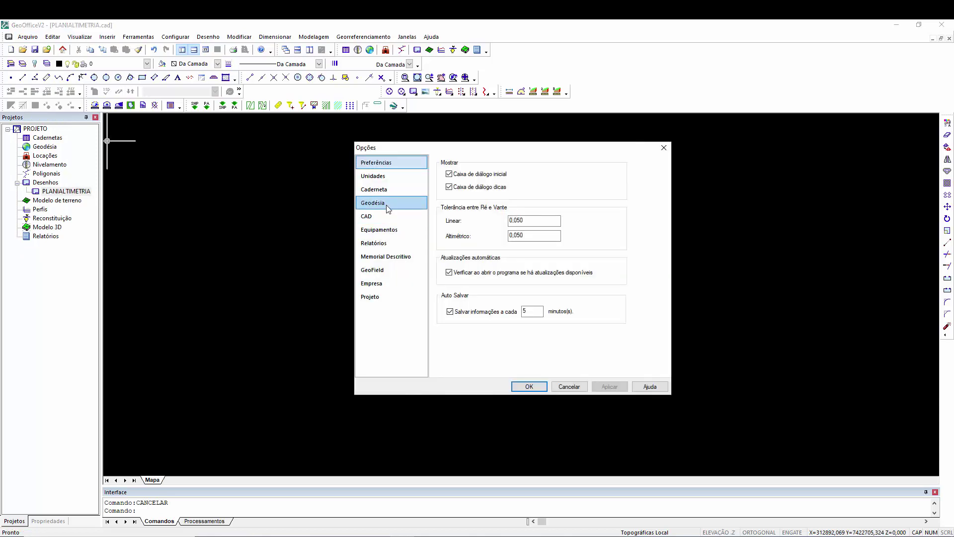
{"action": "left_click", "coordinate": [389, 205]}
{"action": "left_click", "coordinate": [556, 171]}
{"action": "left_click", "coordinate": [547, 183]}
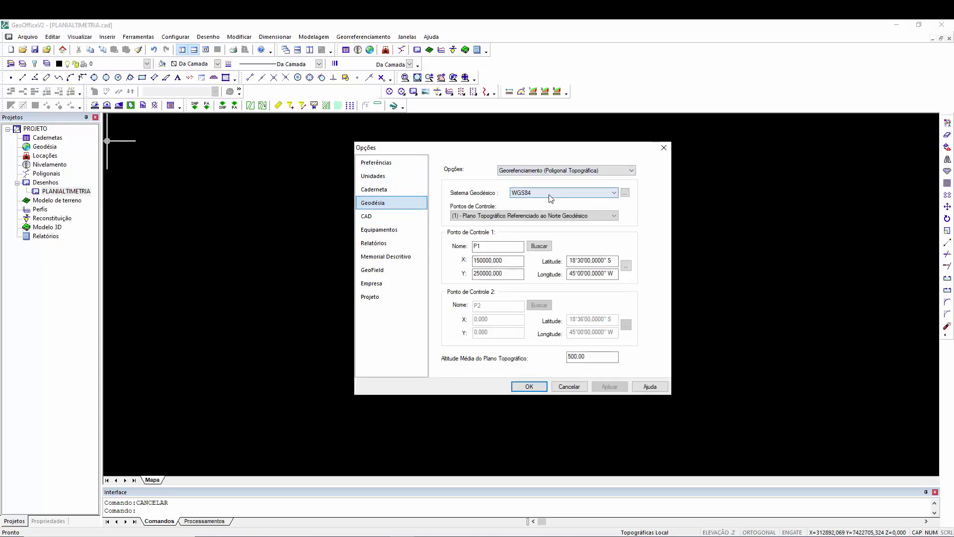
{"action": "left_click", "coordinate": [571, 192]}
{"action": "left_click", "coordinate": [527, 376]}
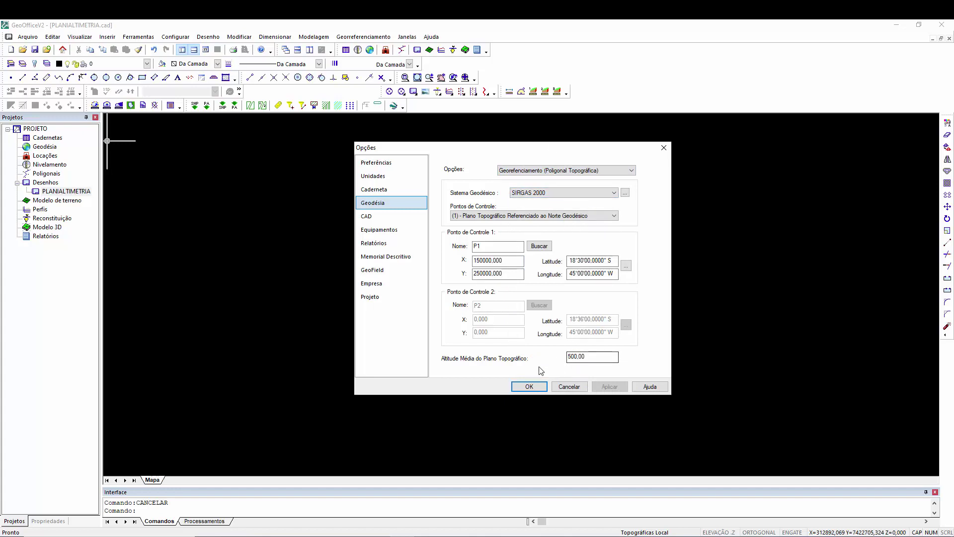
{"action": "left_click", "coordinate": [529, 386]}
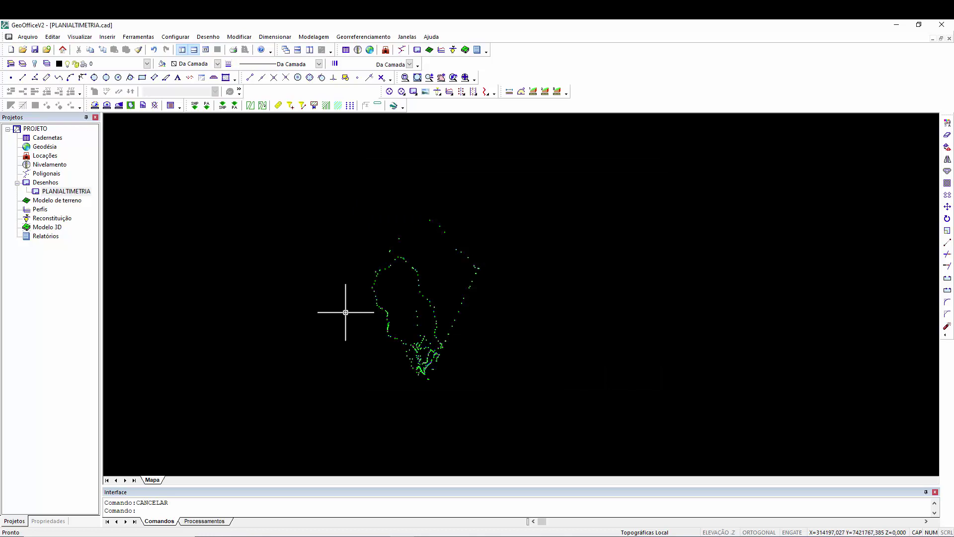
Step: Assign planar coordinates to the drawing: SIRGAS 2000, UTM, zone 23 (48 W até 42 W), hemisphere SUL
{"action": "left_click", "coordinate": [221, 49]}
{"action": "left_click", "coordinate": [488, 360]}
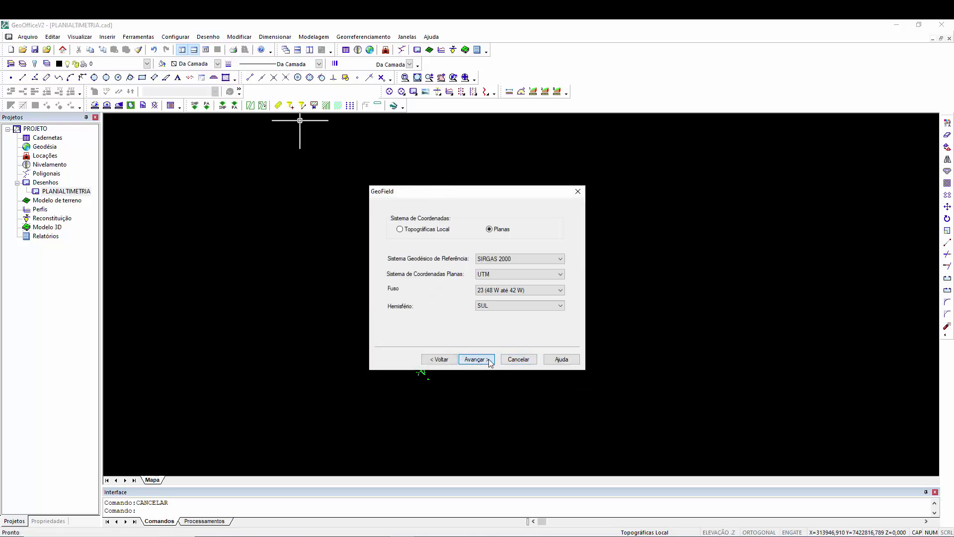
{"action": "left_click", "coordinate": [475, 359]}
{"action": "left_click", "coordinate": [475, 359]}
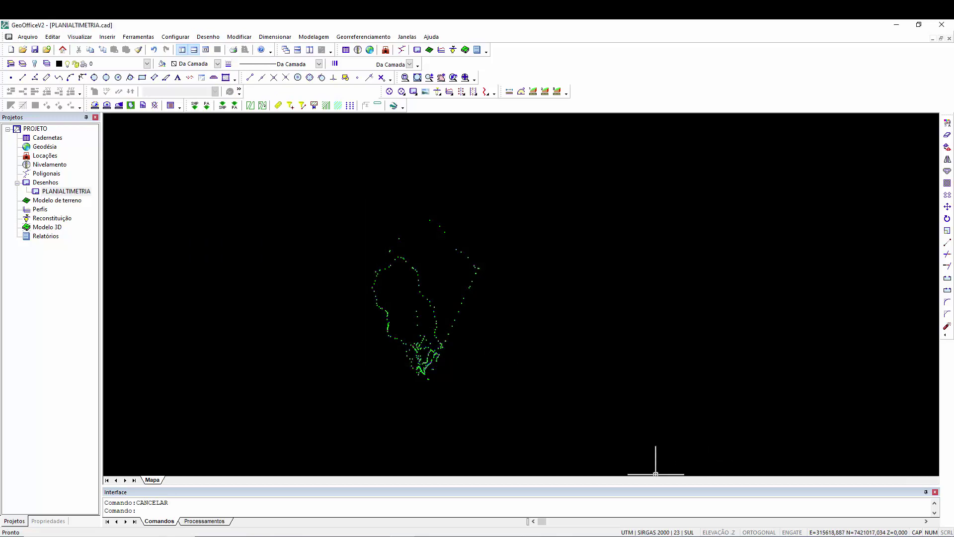
Step: Start inserting a topographic point at point 325 and turn on object snap
{"action": "scroll", "coordinate": [447, 362], "scroll_direction": "up", "scroll_amount": 3}
{"action": "middle_click_drag", "start_coordinate": [448, 362], "coordinate": [391, 264]}
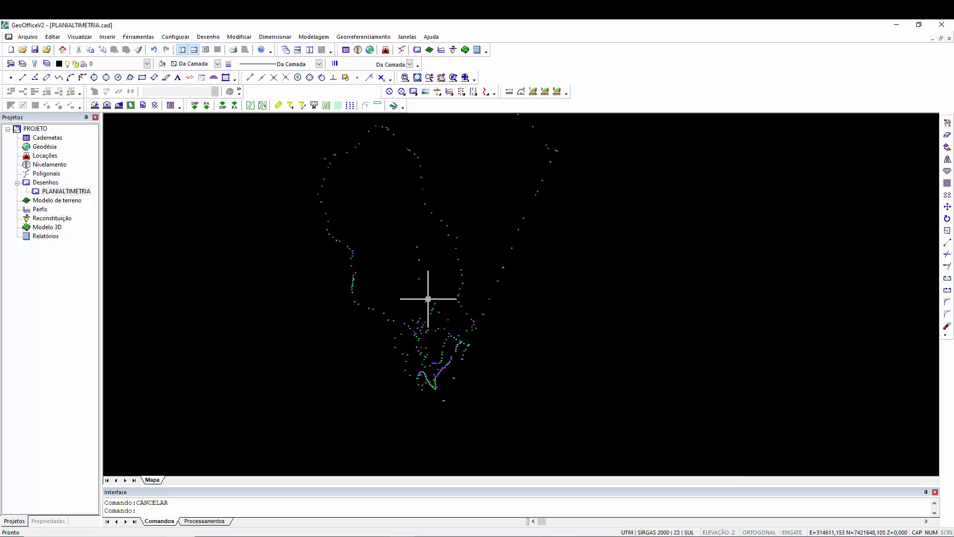
{"action": "scroll", "coordinate": [416, 240], "scroll_direction": "up", "scroll_amount": 5}
{"action": "left_click", "coordinate": [11, 77]}
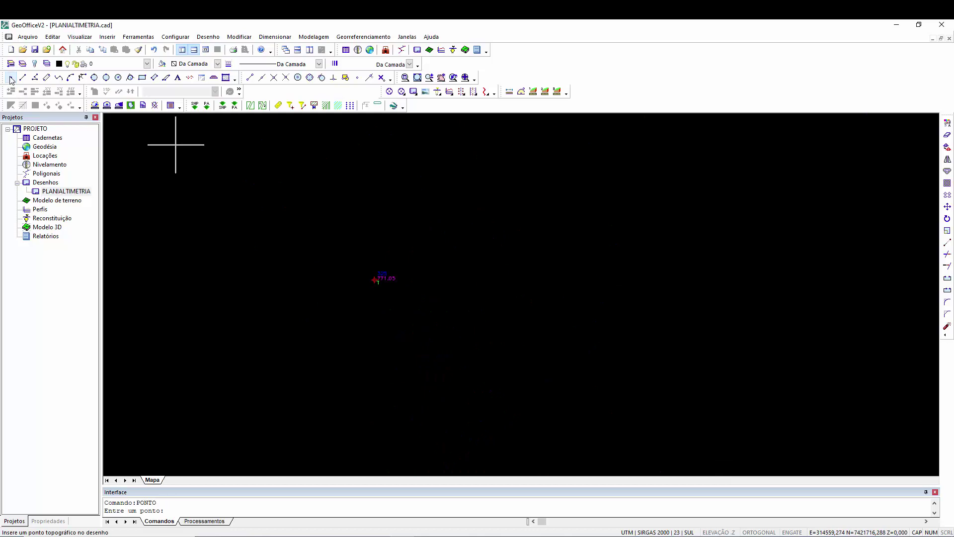
{"action": "left_click", "coordinate": [11, 78]}
{"action": "scroll", "coordinate": [396, 287], "scroll_direction": "up", "scroll_amount": 3}
{"action": "scroll", "coordinate": [323, 261], "scroll_direction": "up", "scroll_amount": 5}
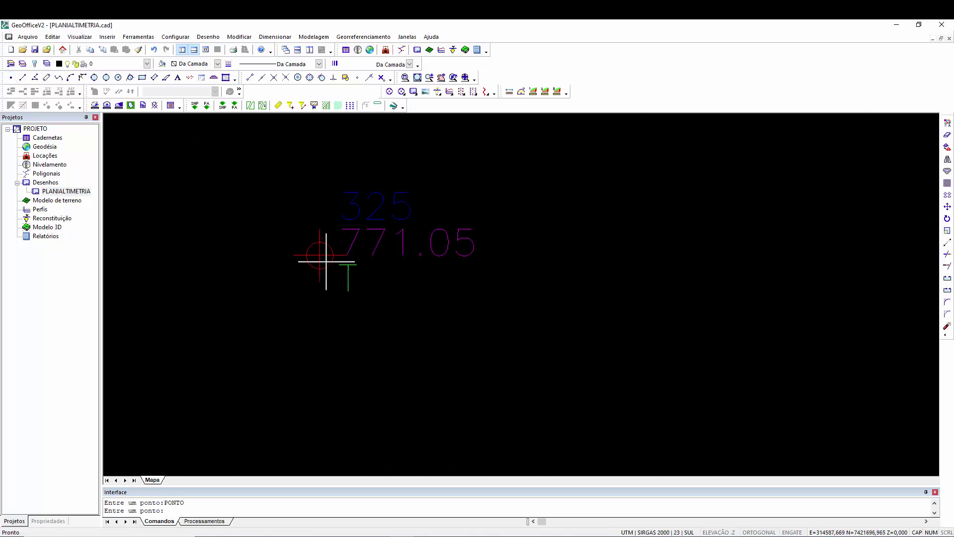
{"action": "left_click", "coordinate": [793, 532]}
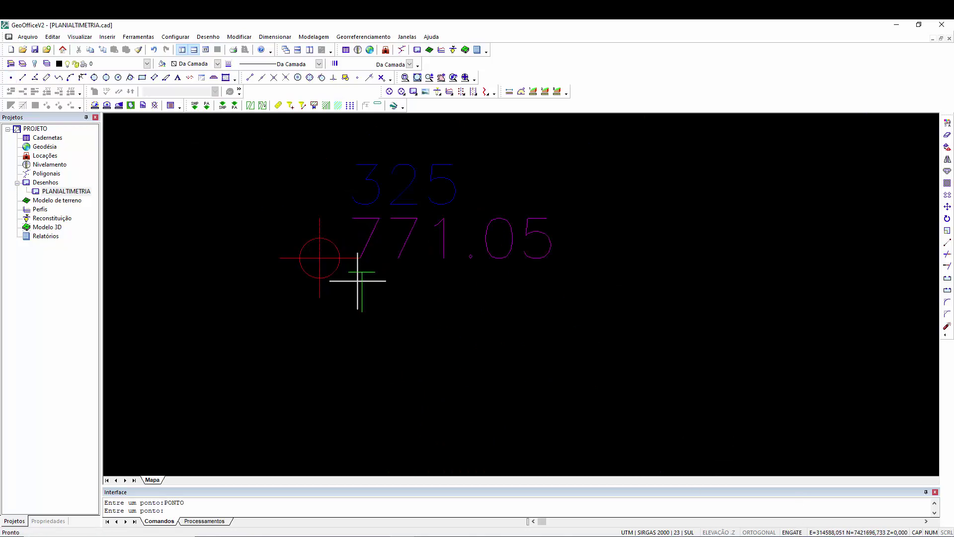
Step: Snap the new point to the centre of point 325's symbol to check its coordinates and elevation, and leave the command
{"action": "left_click", "coordinate": [320, 257]}
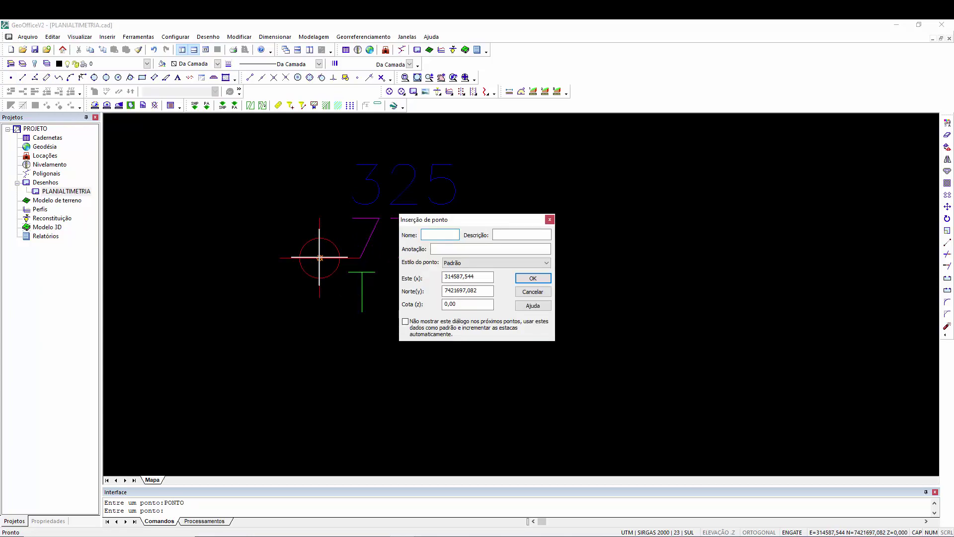
{"action": "double_click", "coordinate": [477, 306]}
{"action": "left_click", "coordinate": [532, 278]}
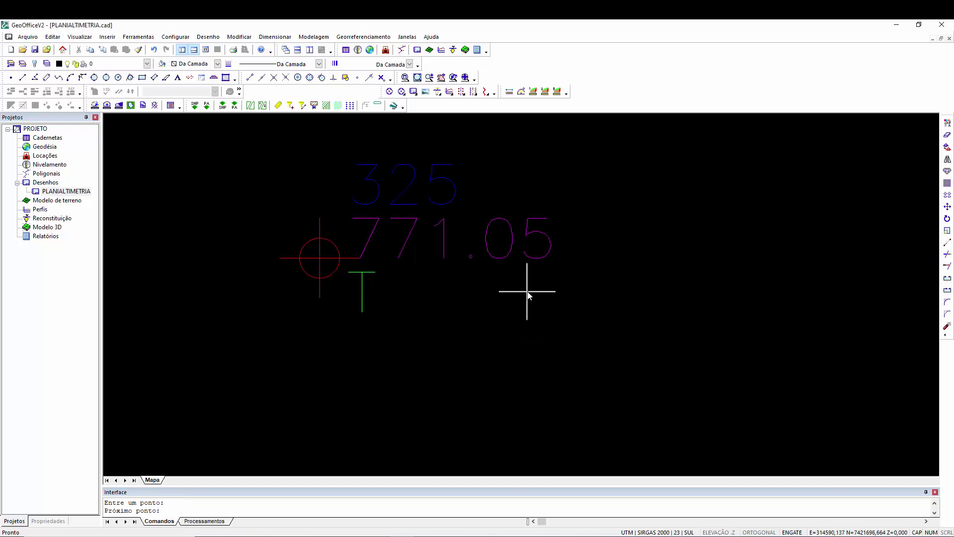
{"action": "scroll", "coordinate": [435, 258], "scroll_direction": "down", "scroll_amount": 5}
{"action": "scroll", "coordinate": [439, 266], "scroll_direction": "down", "scroll_amount": 8}
{"action": "key", "text": "Escape"}
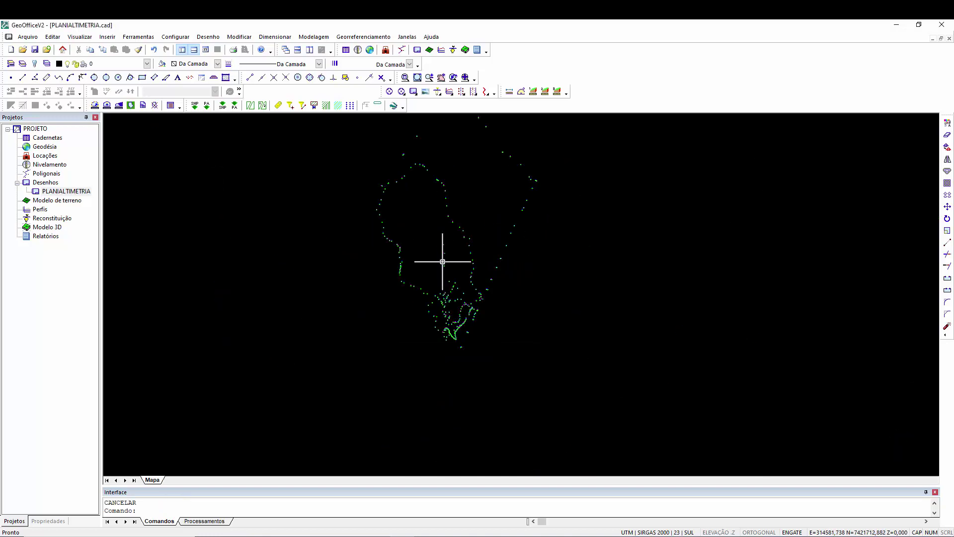
Step: Examine the symbols and labels of points 325 and 322 up close and their place in the whole survey
{"action": "scroll", "coordinate": [442, 263], "scroll_direction": "up", "scroll_amount": 4}
{"action": "scroll", "coordinate": [444, 263], "scroll_direction": "up", "scroll_amount": 6}
{"action": "scroll", "coordinate": [442, 266], "scroll_direction": "down", "scroll_amount": 4}
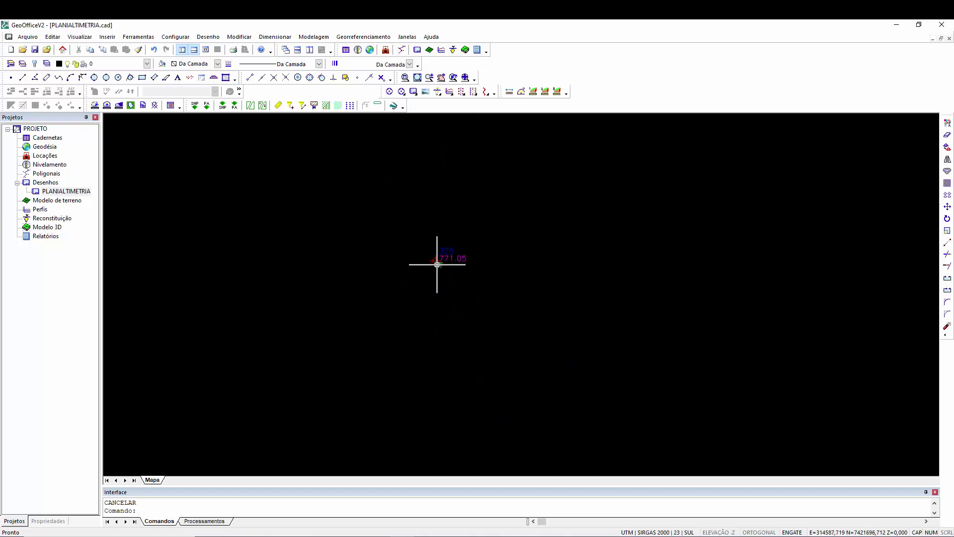
{"action": "scroll", "coordinate": [437, 264], "scroll_direction": "down", "scroll_amount": 2}
{"action": "scroll", "coordinate": [436, 263], "scroll_direction": "up", "scroll_amount": 7}
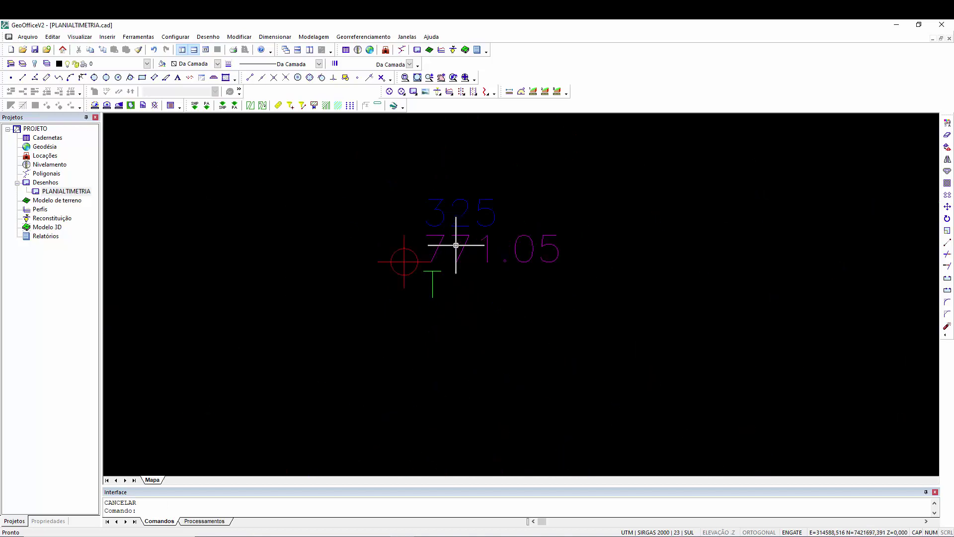
{"action": "scroll", "coordinate": [401, 264], "scroll_direction": "up", "scroll_amount": 2}
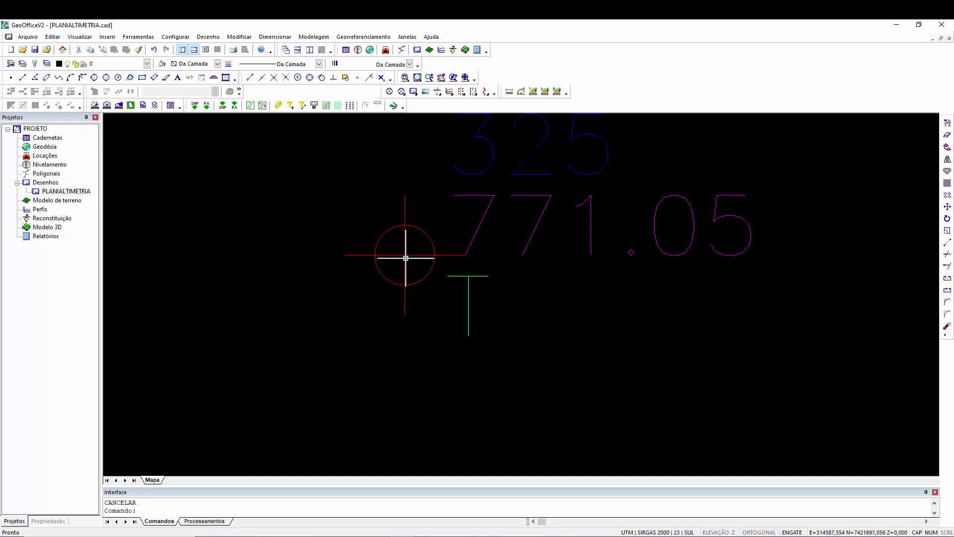
{"action": "scroll", "coordinate": [405, 258], "scroll_direction": "down", "scroll_amount": 3}
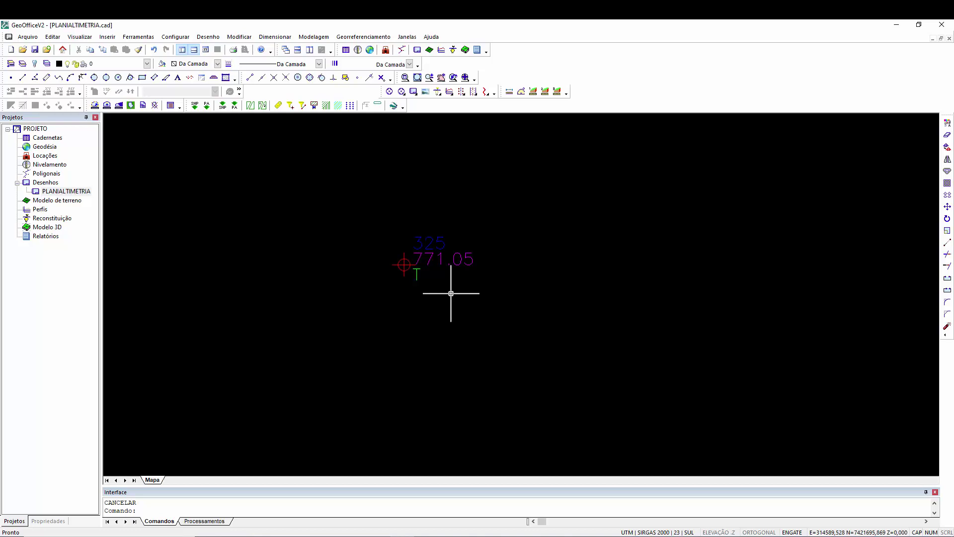
{"action": "scroll", "coordinate": [424, 270], "scroll_direction": "up", "scroll_amount": 8}
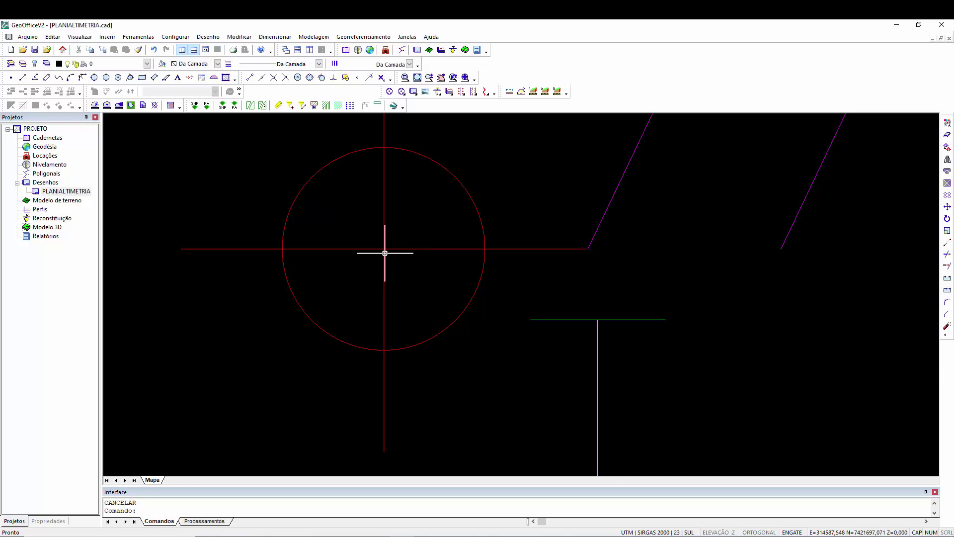
{"action": "scroll", "coordinate": [394, 281], "scroll_direction": "down", "scroll_amount": 5}
{"action": "scroll", "coordinate": [394, 281], "scroll_direction": "down", "scroll_amount": 10}
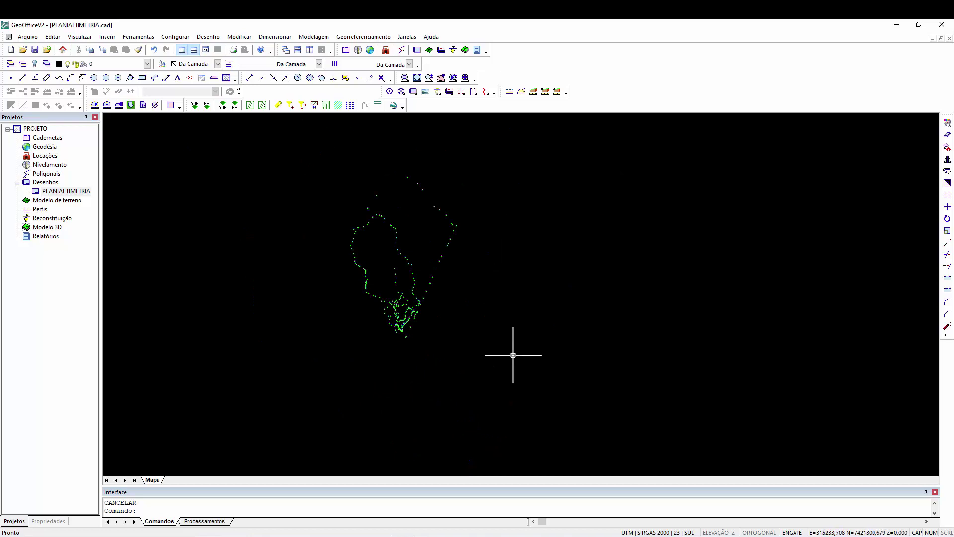
{"action": "scroll", "coordinate": [240, 234], "scroll_direction": "up", "scroll_amount": 10}
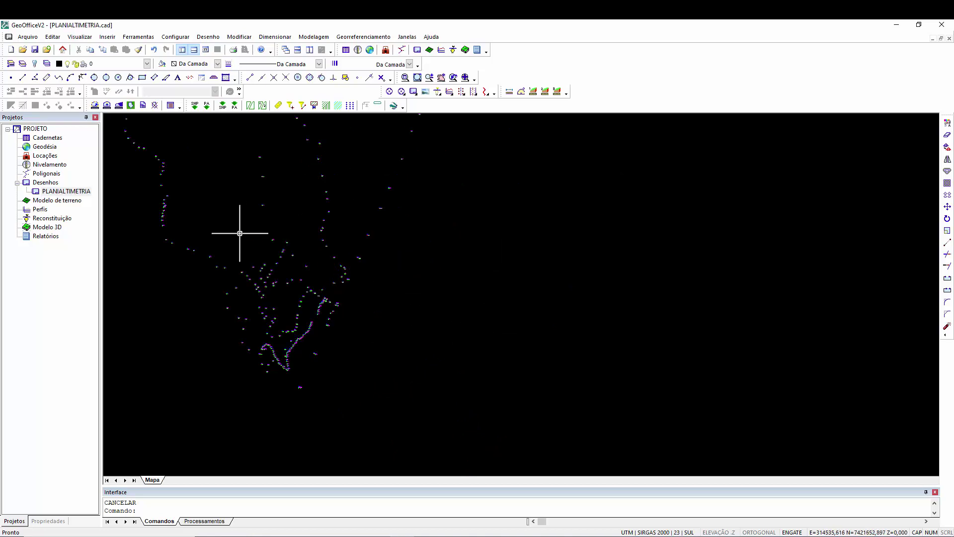
{"action": "middle_click_drag", "start_coordinate": [308, 191], "coordinate": [411, 311]}
{"action": "scroll", "coordinate": [368, 315], "scroll_direction": "up", "scroll_amount": 6}
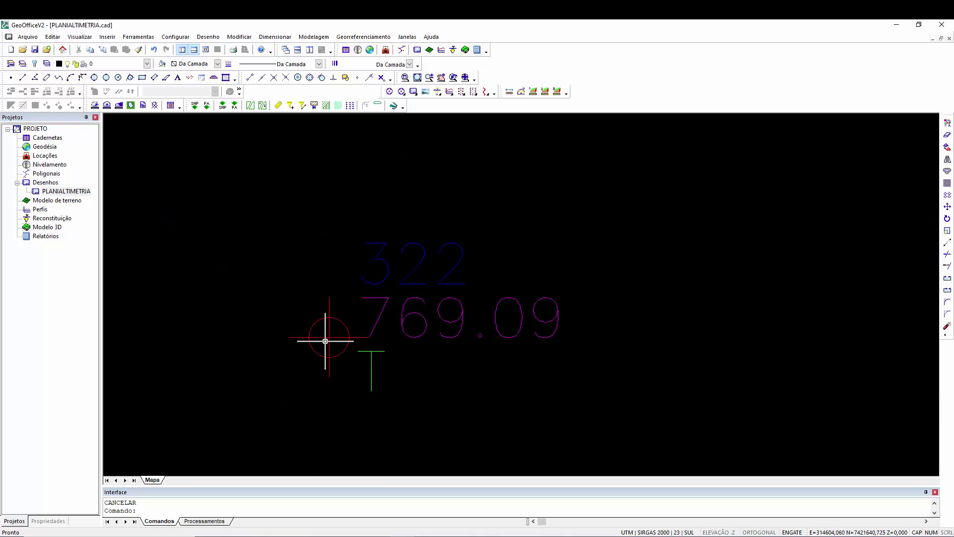
Step: Examine the symbols and elevation labels of points 322 and 327 up close and their place in the whole survey
{"action": "scroll", "coordinate": [291, 269], "scroll_direction": "down", "scroll_amount": 6}
{"action": "scroll", "coordinate": [576, 334], "scroll_direction": "up", "scroll_amount": 5}
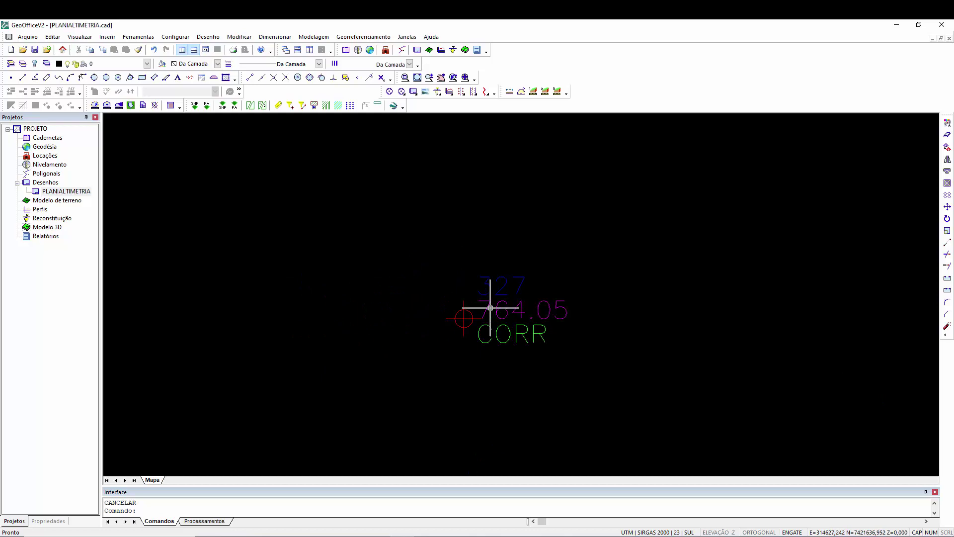
{"action": "scroll", "coordinate": [415, 298], "scroll_direction": "down", "scroll_amount": 8}
{"action": "scroll", "coordinate": [479, 308], "scroll_direction": "down", "scroll_amount": 3}
{"action": "scroll", "coordinate": [471, 299], "scroll_direction": "up", "scroll_amount": 10}
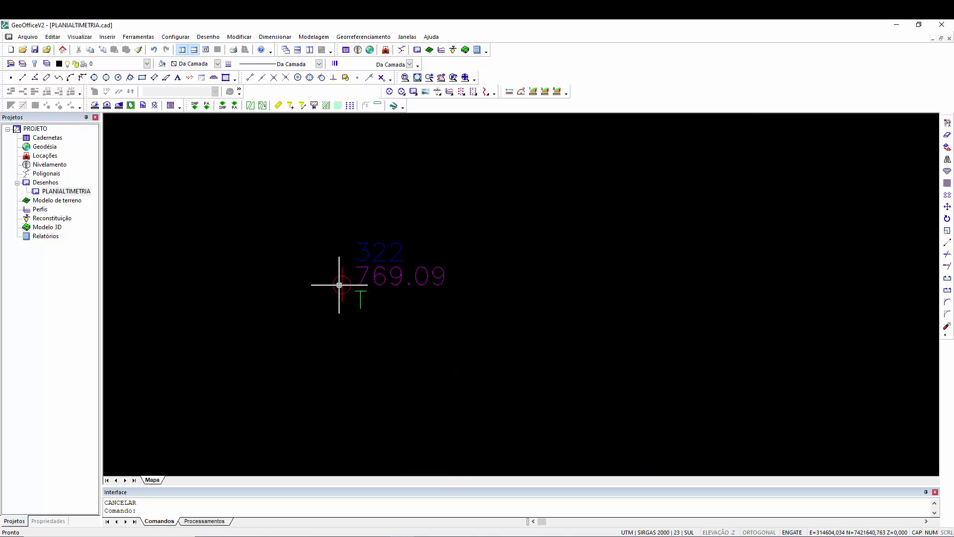
{"action": "scroll", "coordinate": [338, 284], "scroll_direction": "down", "scroll_amount": 10}
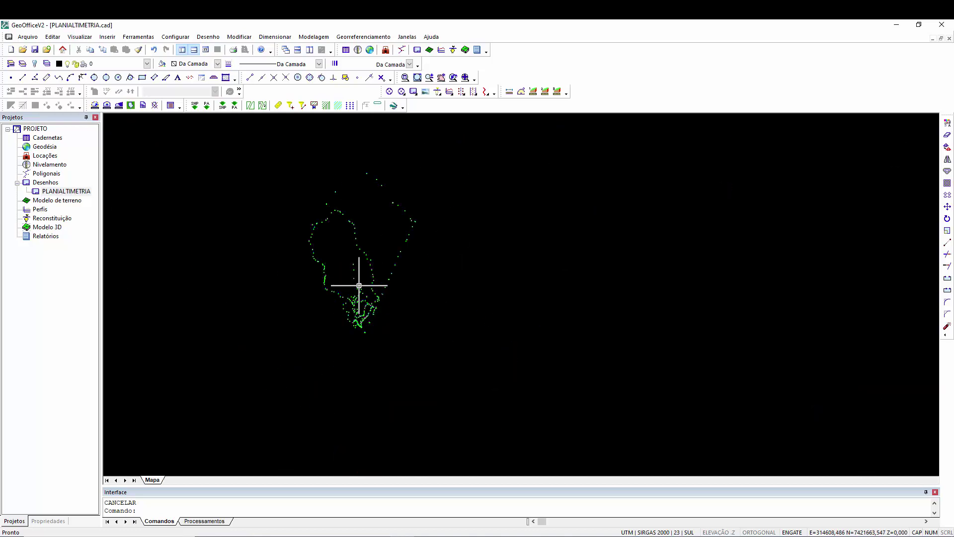
{"action": "scroll", "coordinate": [369, 299], "scroll_direction": "up", "scroll_amount": 10}
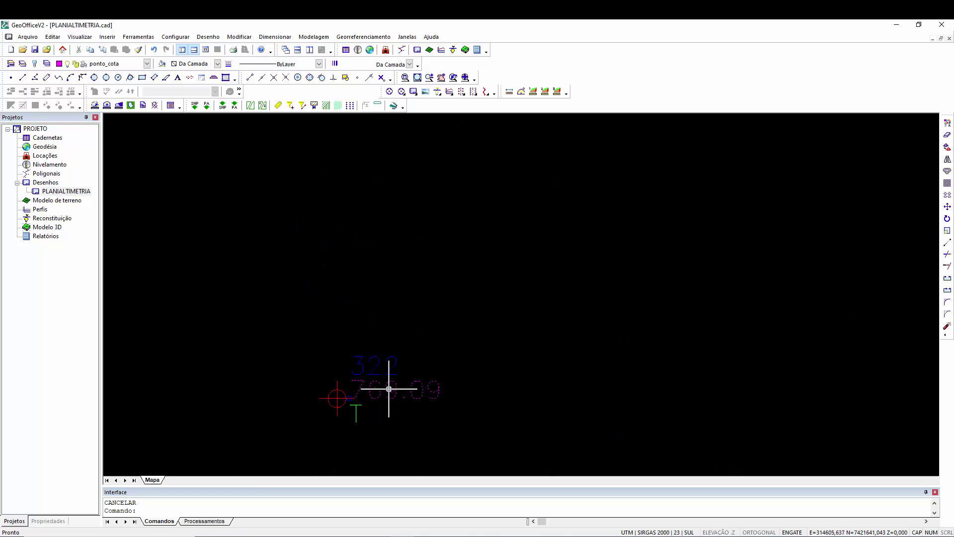
{"action": "key", "text": "Escape"}
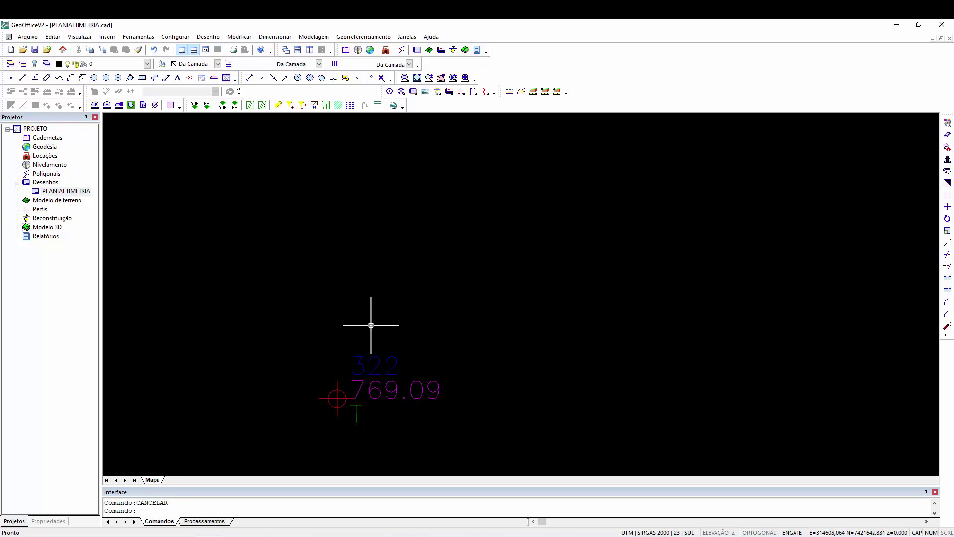
{"action": "scroll", "coordinate": [366, 299], "scroll_direction": "down", "scroll_amount": 2}
{"action": "scroll", "coordinate": [367, 299], "scroll_direction": "down", "scroll_amount": 4}
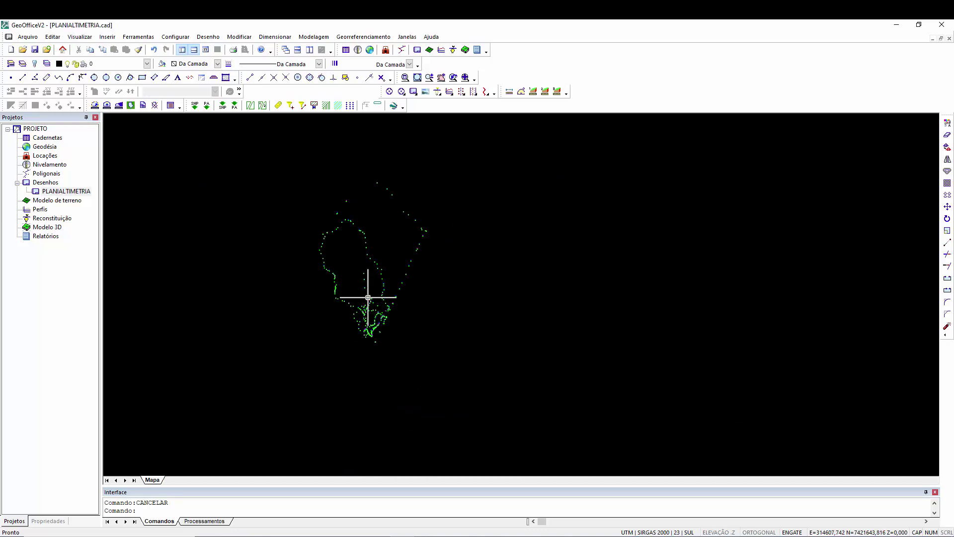
{"action": "scroll", "coordinate": [366, 298], "scroll_direction": "up", "scroll_amount": 3}
{"action": "scroll", "coordinate": [358, 284], "scroll_direction": "up", "scroll_amount": 2}
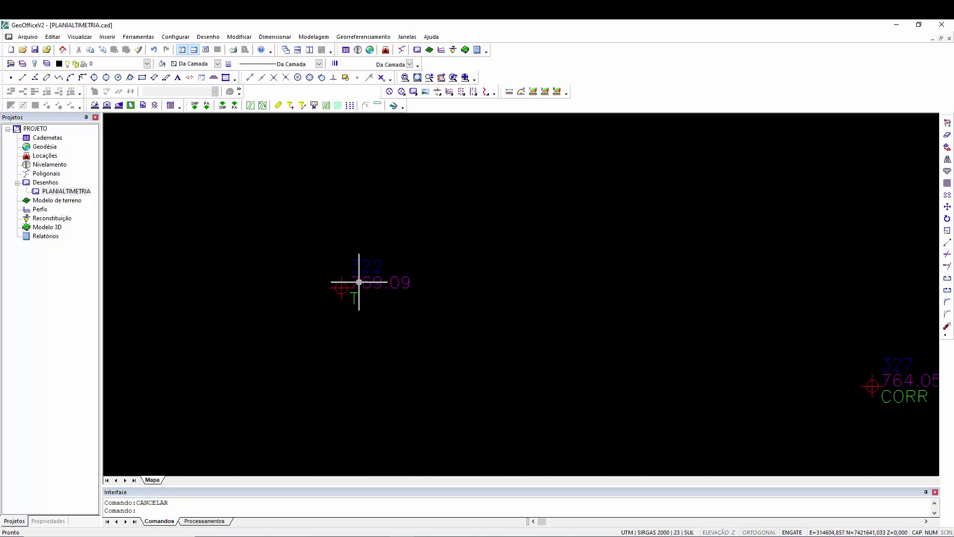
{"action": "scroll", "coordinate": [392, 277], "scroll_direction": "down", "scroll_amount": 5}
{"action": "scroll", "coordinate": [383, 308], "scroll_direction": "down", "scroll_amount": 2}
{"action": "middle_click_drag", "start_coordinate": [383, 313], "coordinate": [423, 317]}
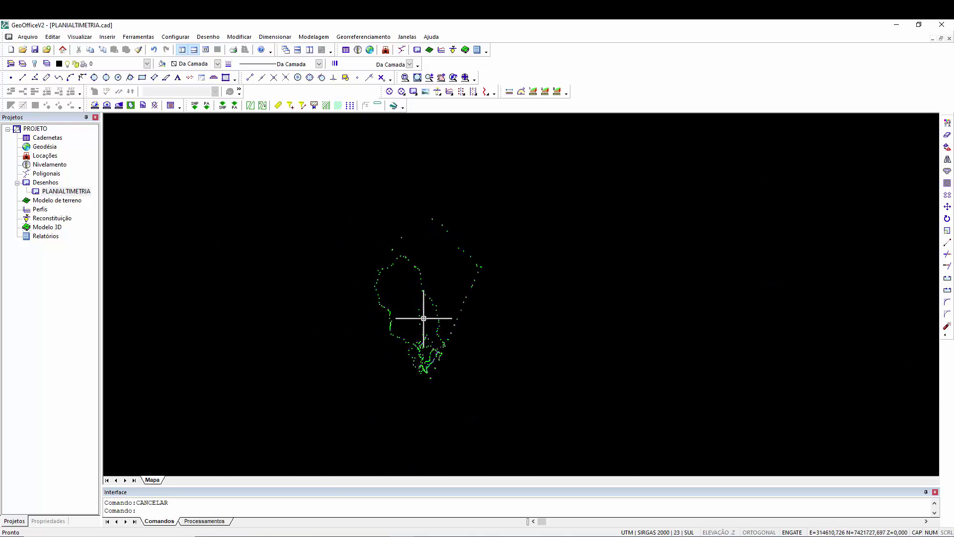
Step: Start applying elevations to the points, choosing the texts in the drawing as the elevation source
{"action": "left_click", "coordinate": [139, 36]}
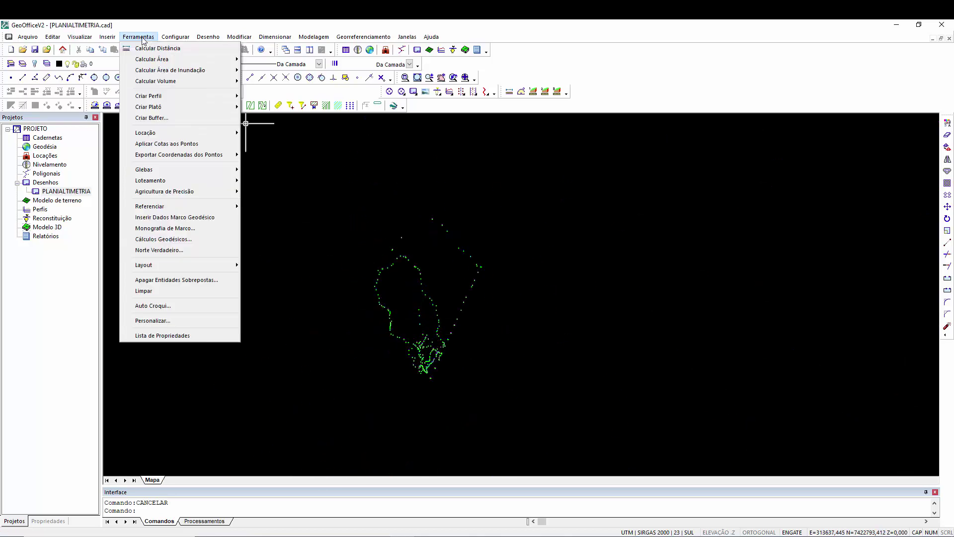
{"action": "left_click", "coordinate": [178, 144]}
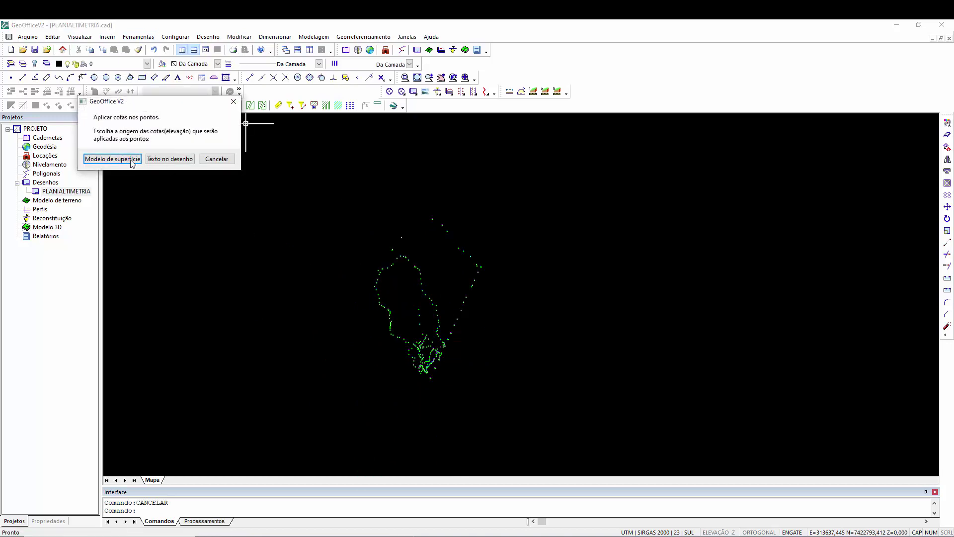
{"action": "left_click_drag", "start_coordinate": [149, 102], "coordinate": [237, 209]}
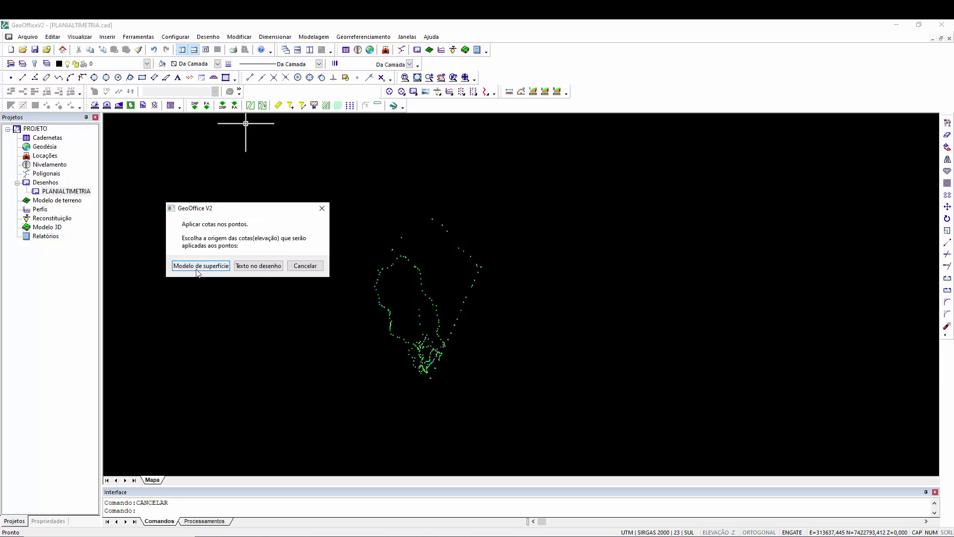
{"action": "left_click", "coordinate": [248, 267]}
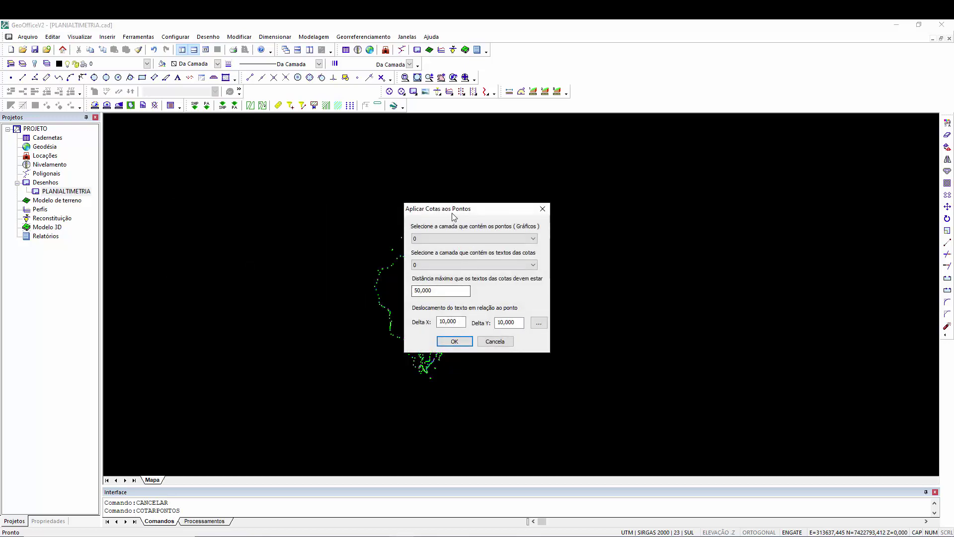
Step: Set ponto as the layer containing the points and ponto_cota as the layer containing the elevation texts
{"action": "left_click_drag", "start_coordinate": [453, 215], "coordinate": [571, 175]}
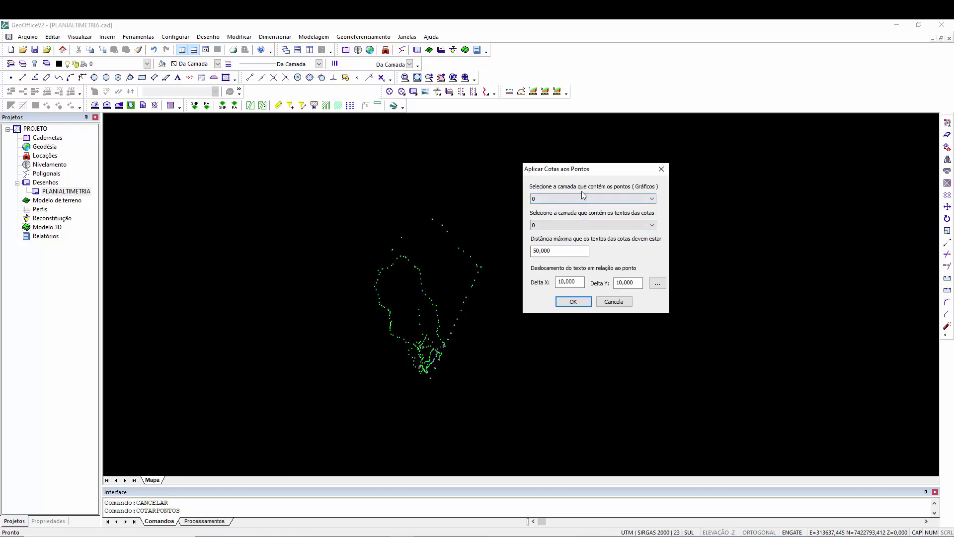
{"action": "left_click", "coordinate": [630, 198]}
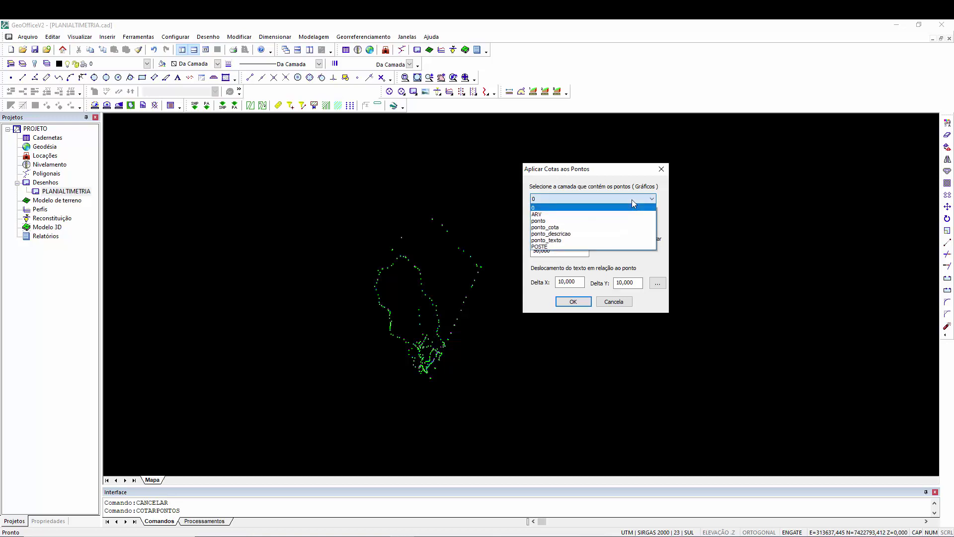
{"action": "left_click", "coordinate": [567, 221]}
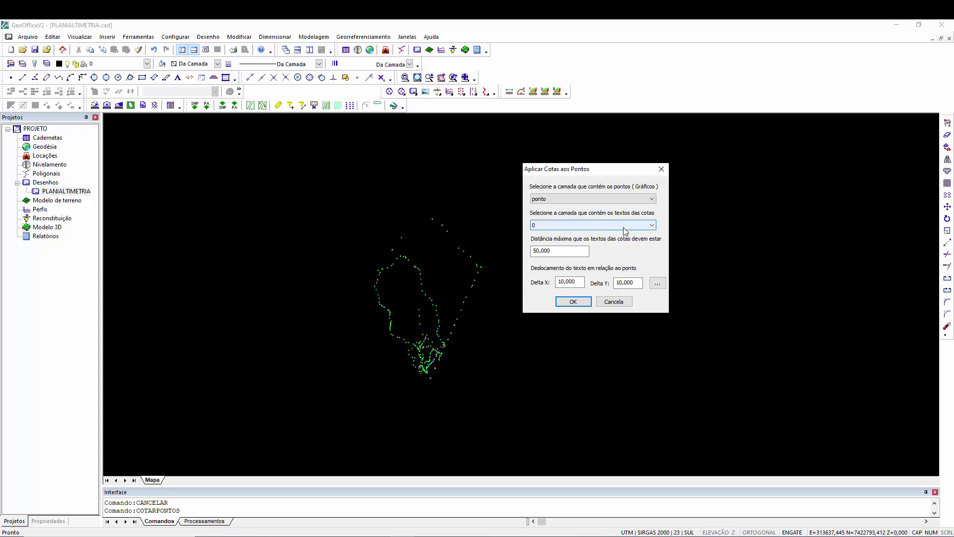
{"action": "left_click", "coordinate": [624, 230]}
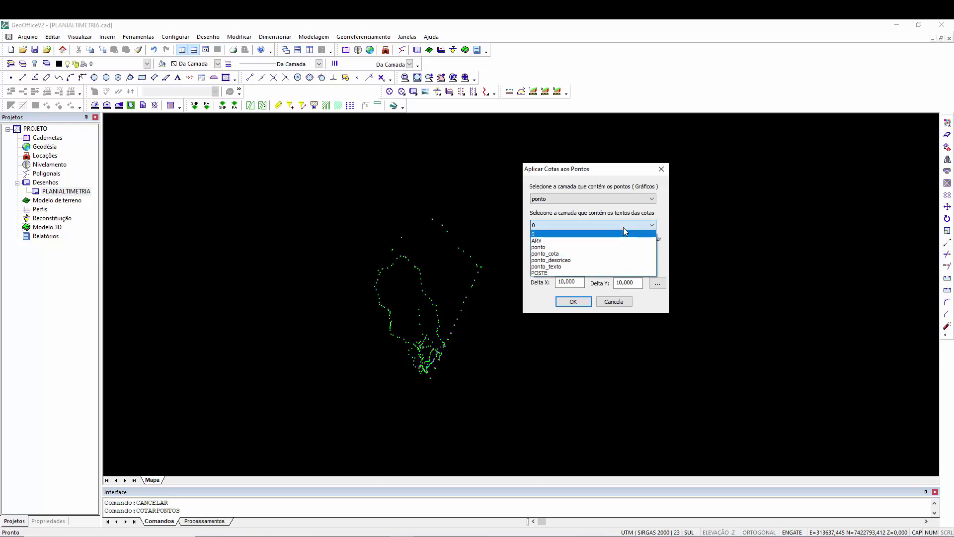
{"action": "left_click", "coordinate": [560, 254]}
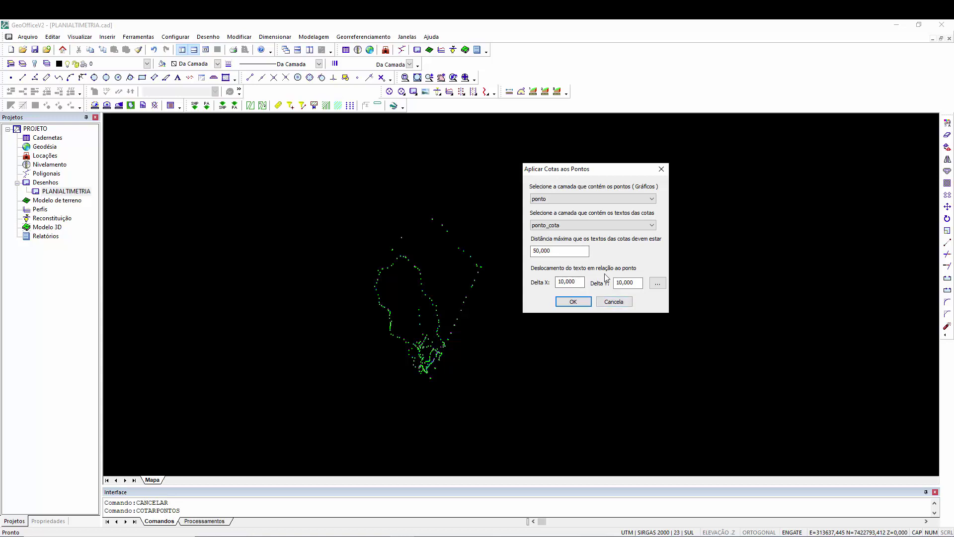
Step: Define the text offset from point 322's symbol centre to its elevation label, and apply the elevations to the points
{"action": "left_click", "coordinate": [635, 287]}
{"action": "left_click", "coordinate": [657, 282]}
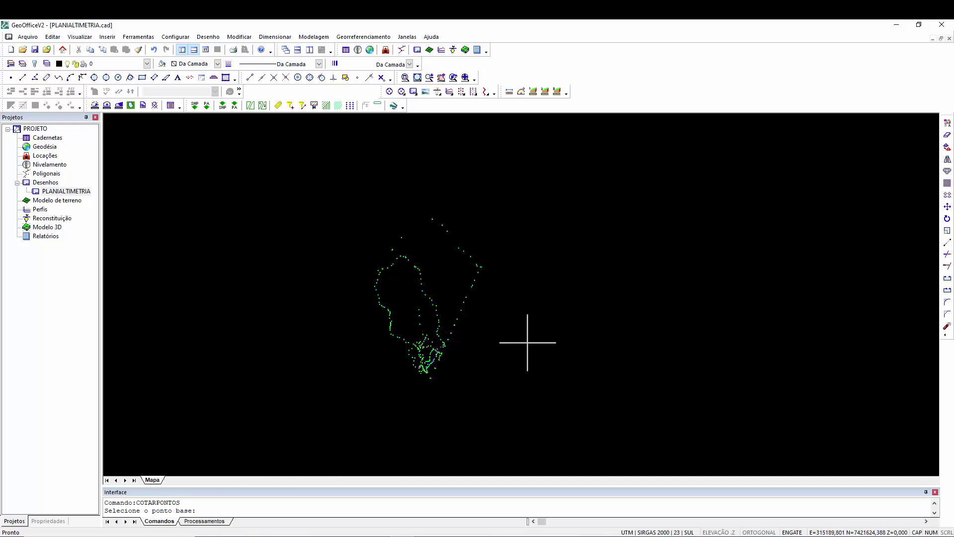
{"action": "scroll", "coordinate": [428, 335], "scroll_direction": "up", "scroll_amount": 8}
{"action": "scroll", "coordinate": [398, 344], "scroll_direction": "up", "scroll_amount": 10}
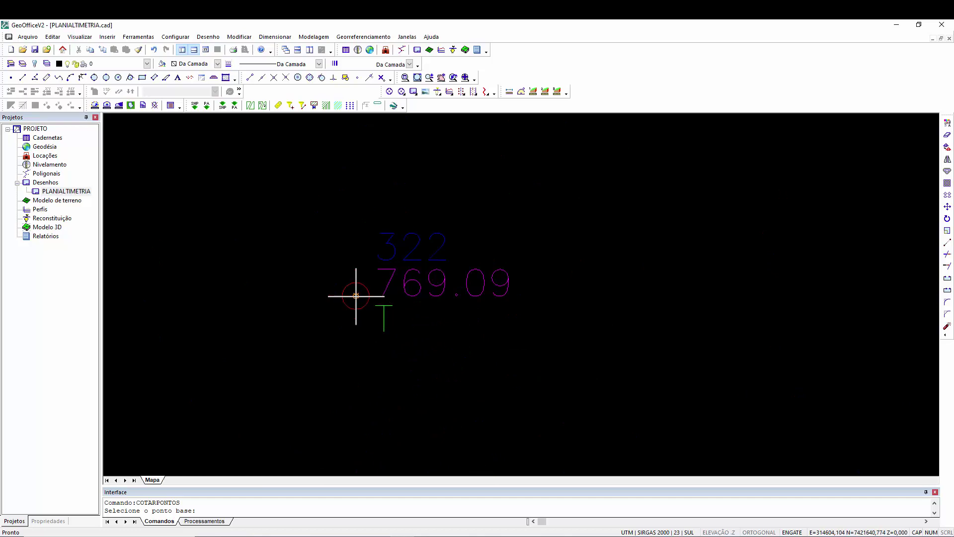
{"action": "left_click", "coordinate": [355, 296]}
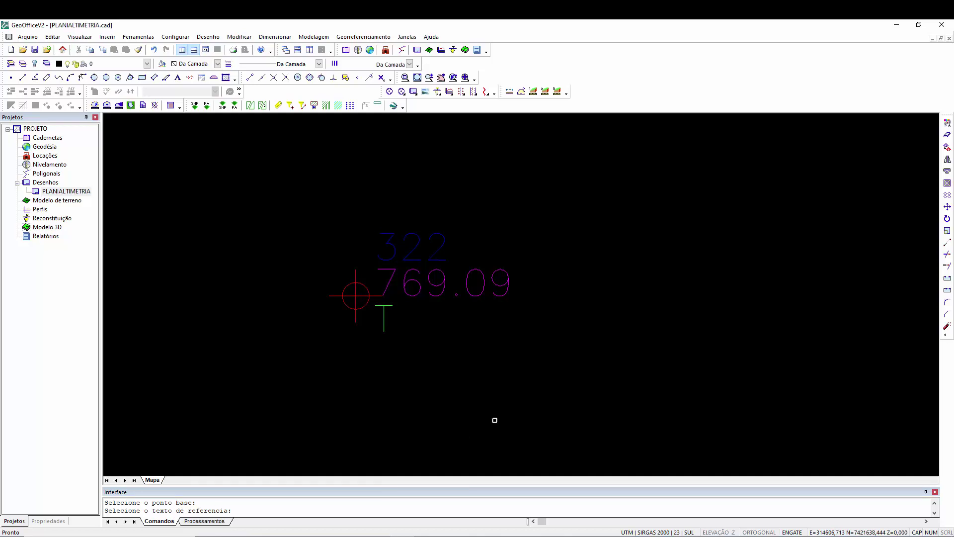
{"action": "left_click", "coordinate": [430, 283]}
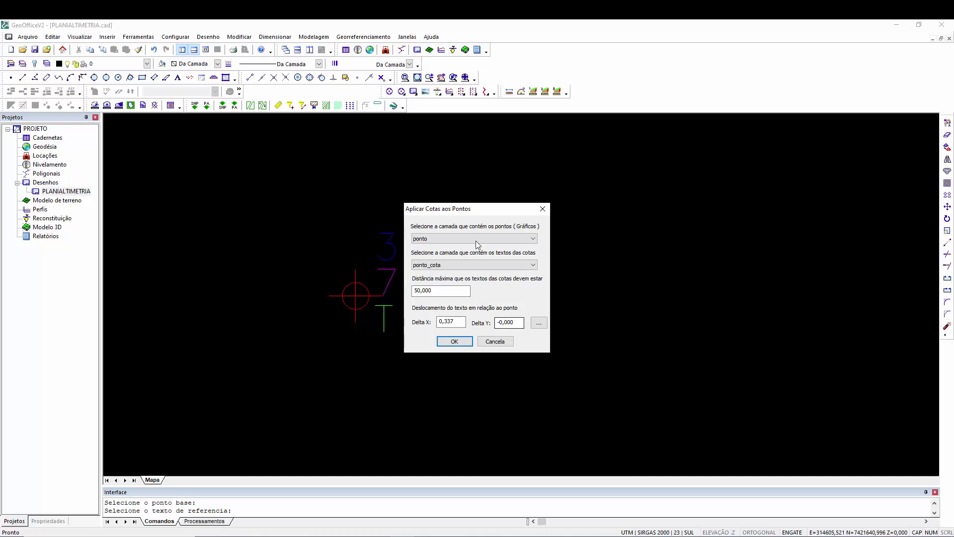
{"action": "left_click", "coordinate": [454, 341]}
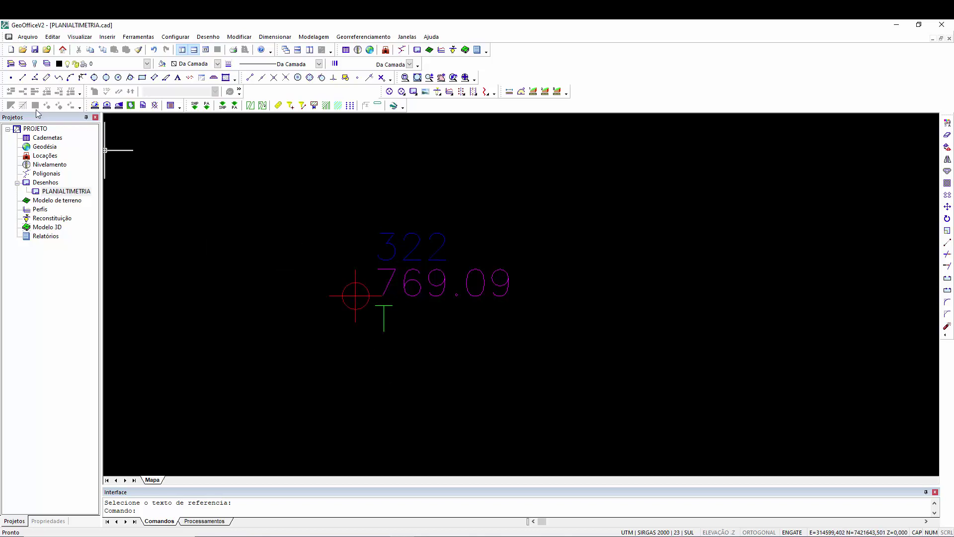
Step: Check point 322's elevation by snapping a new topographic point to its centre, cancel the insertion and leave the command
{"action": "left_click", "coordinate": [10, 78]}
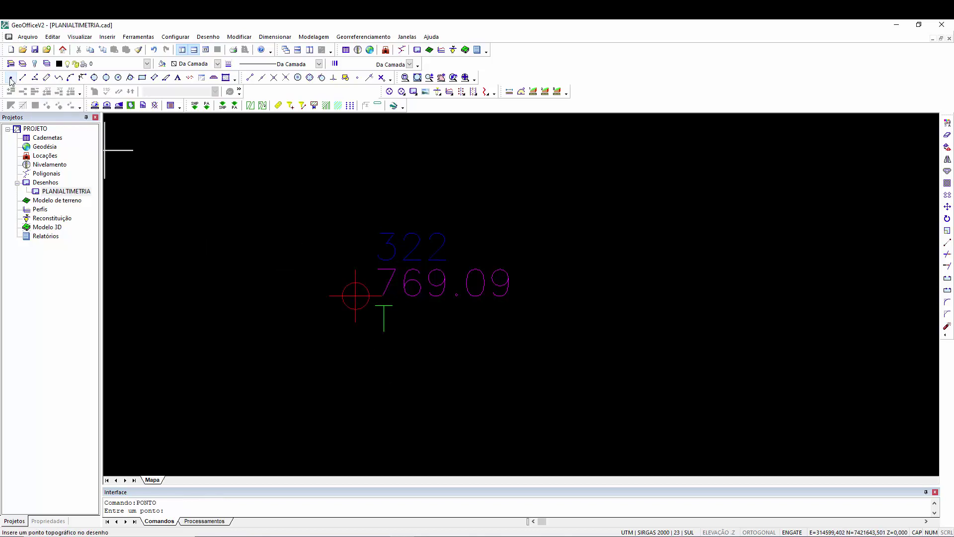
{"action": "left_click", "coordinate": [354, 294]}
{"action": "left_click_drag", "start_coordinate": [499, 220], "coordinate": [636, 209]}
{"action": "double_click", "coordinate": [592, 291]}
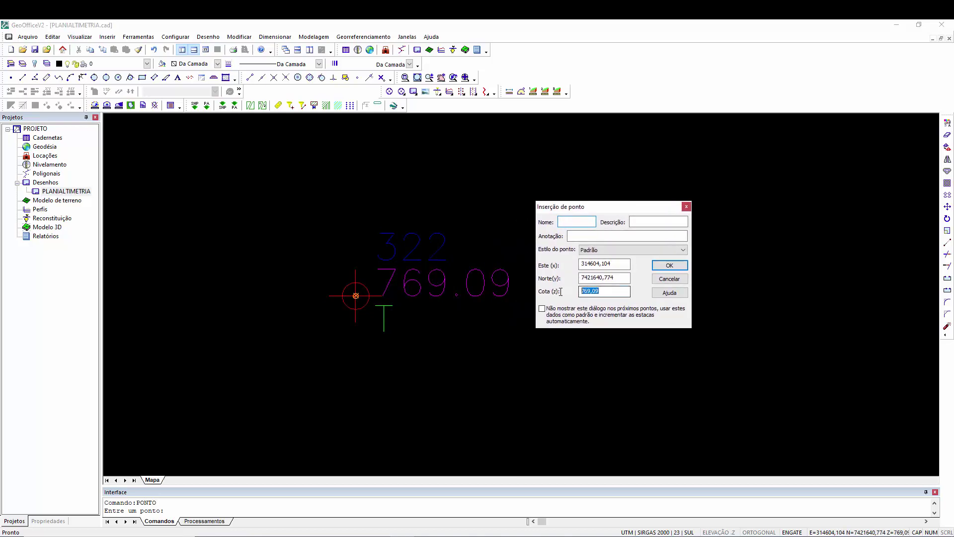
{"action": "left_click", "coordinate": [669, 279]}
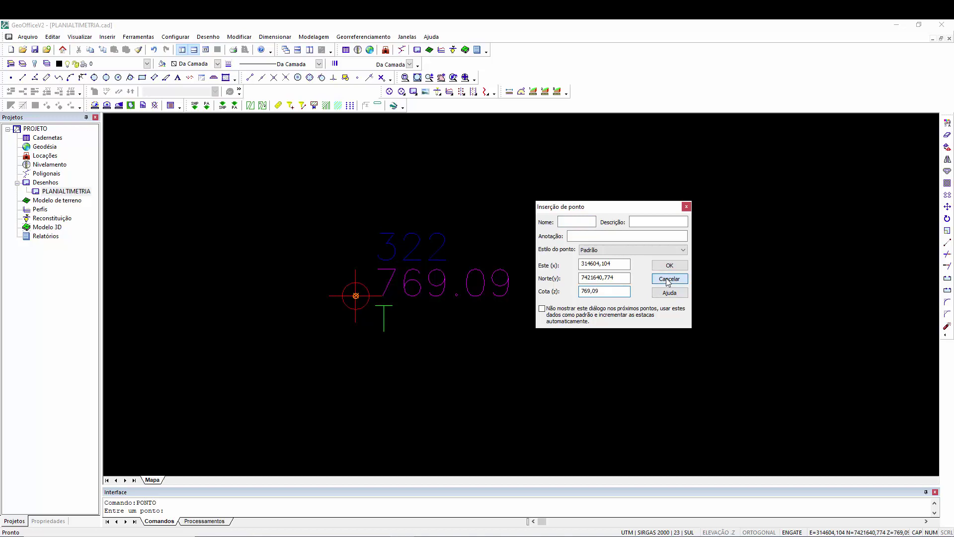
{"action": "scroll", "coordinate": [404, 298], "scroll_direction": "down", "scroll_amount": 5}
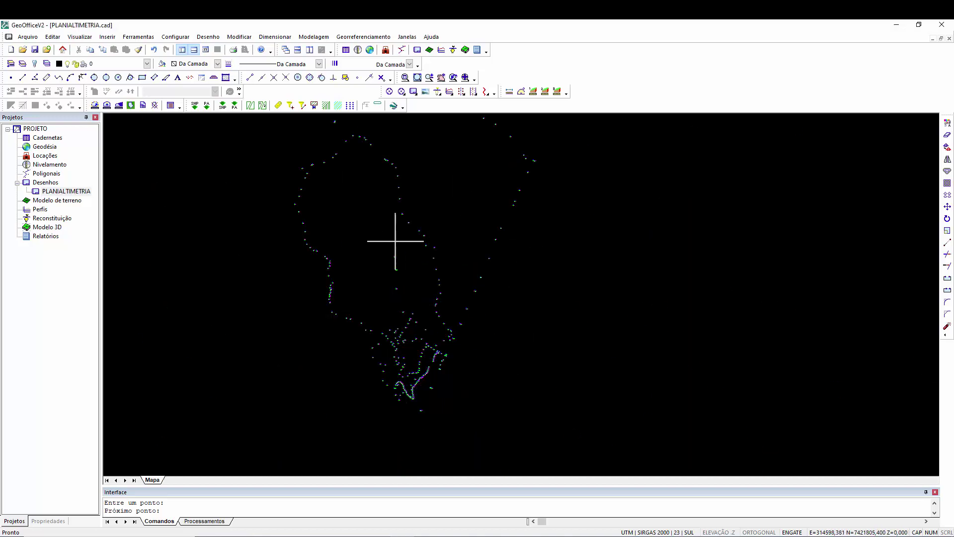
{"action": "scroll", "coordinate": [397, 248], "scroll_direction": "up", "scroll_amount": 3}
{"action": "scroll", "coordinate": [402, 293], "scroll_direction": "down", "scroll_amount": 3}
{"action": "scroll", "coordinate": [417, 323], "scroll_direction": "up", "scroll_amount": 3}
{"action": "scroll", "coordinate": [368, 392], "scroll_direction": "up", "scroll_amount": 5}
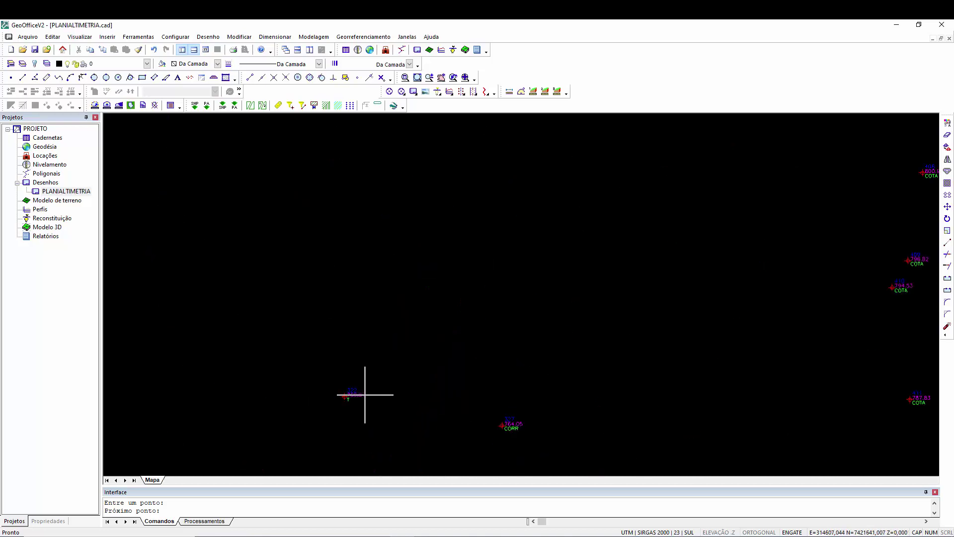
{"action": "middle_click_drag", "start_coordinate": [392, 341], "coordinate": [419, 260]}
{"action": "key", "text": "Escape"}
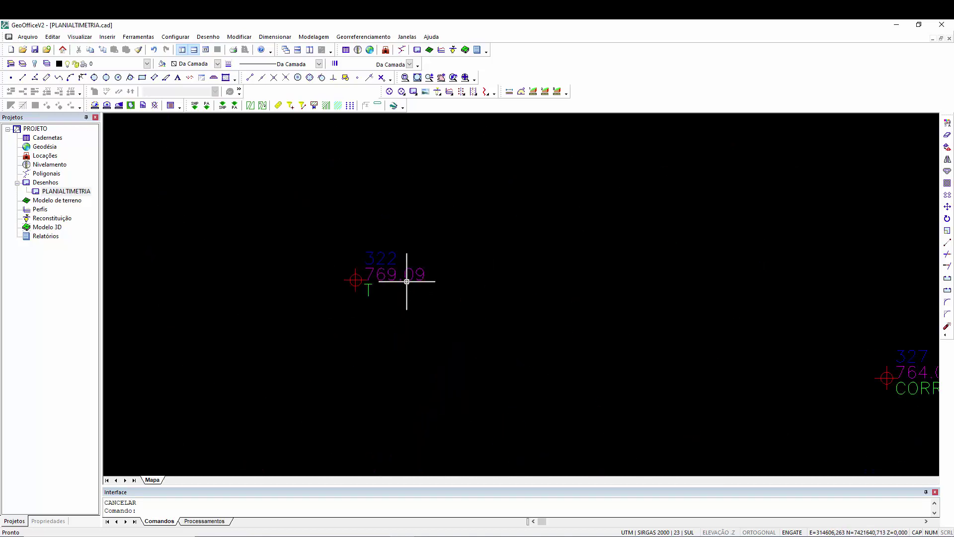
Step: Inspect the layers of point 322's elevation label and symbol, and look over the surrounding survey points
{"action": "left_click", "coordinate": [406, 281]}
{"action": "scroll", "coordinate": [404, 279], "scroll_direction": "down", "scroll_amount": 5}
{"action": "scroll", "coordinate": [393, 288], "scroll_direction": "up", "scroll_amount": 5}
{"action": "key", "text": "Escape"}
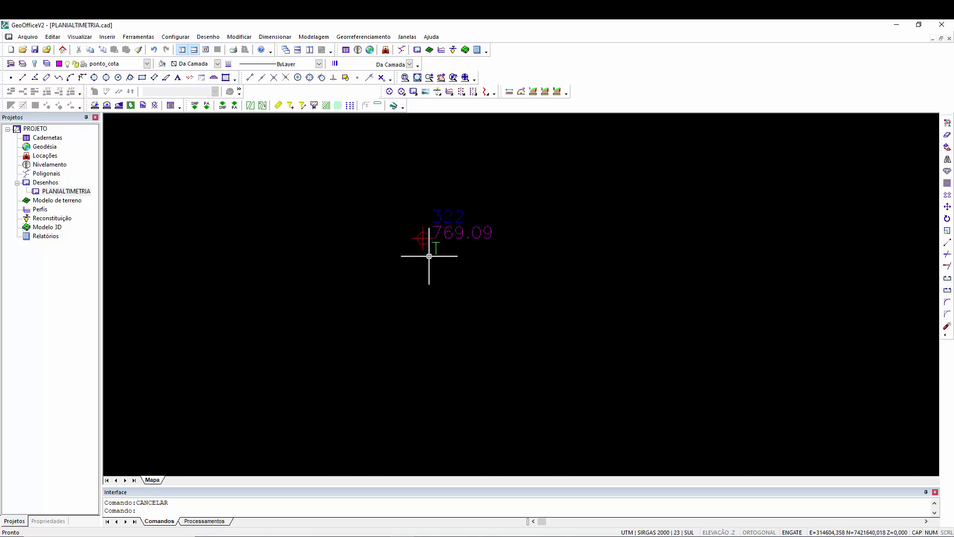
{"action": "scroll", "coordinate": [437, 243], "scroll_direction": "down", "scroll_amount": 2}
{"action": "scroll", "coordinate": [425, 236], "scroll_direction": "up", "scroll_amount": 4}
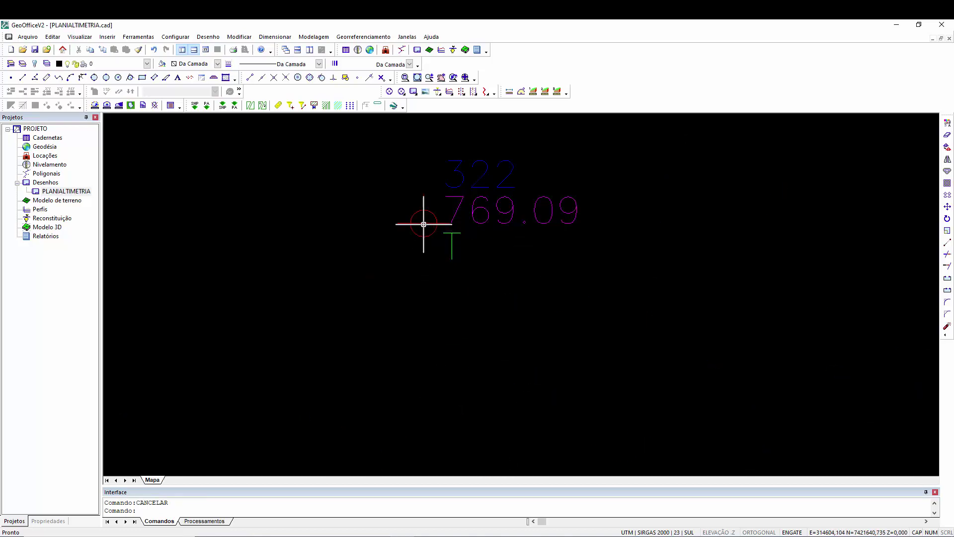
{"action": "left_click", "coordinate": [423, 224]}
{"action": "scroll", "coordinate": [424, 319], "scroll_direction": "down", "scroll_amount": 5}
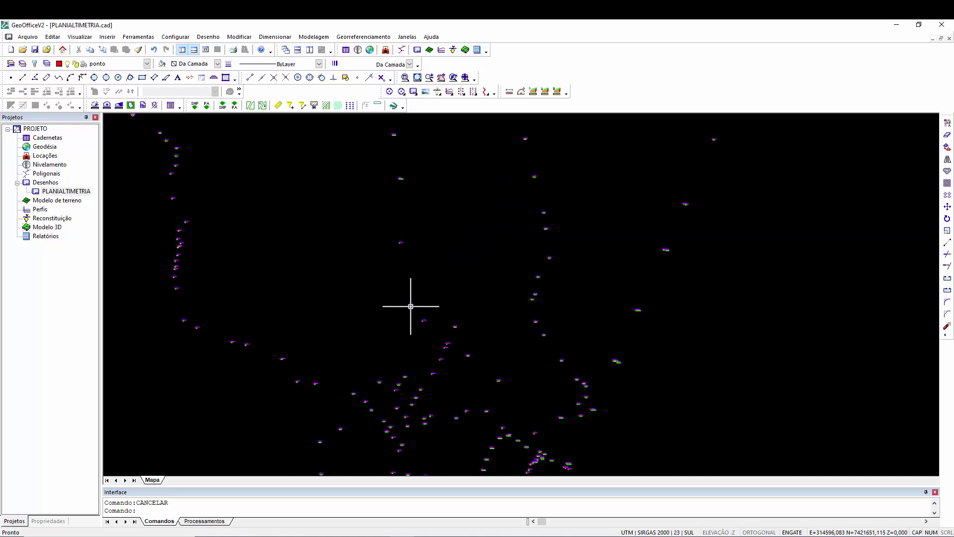
{"action": "scroll", "coordinate": [473, 334], "scroll_direction": "down", "scroll_amount": 3}
{"action": "key", "text": "Escape"}
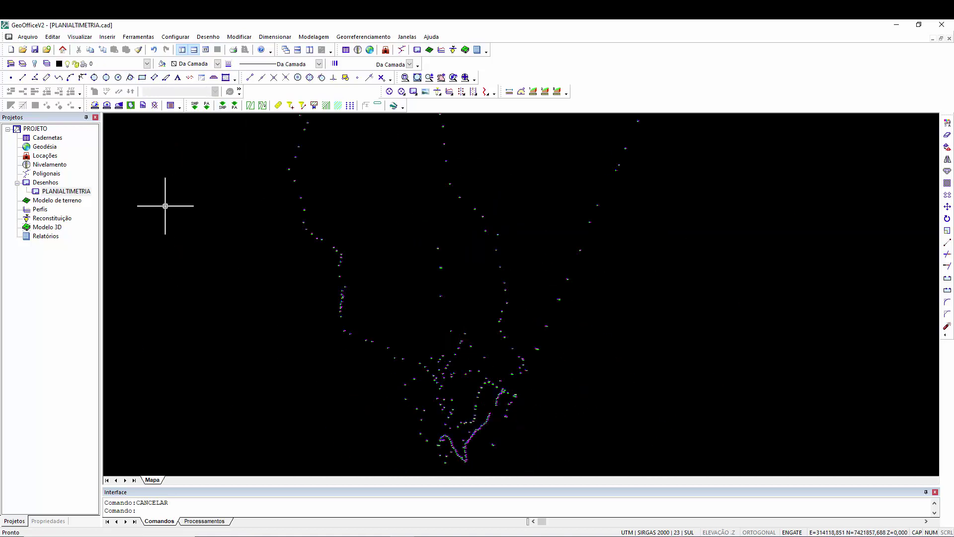
{"action": "scroll", "coordinate": [505, 345], "scroll_direction": "up", "scroll_amount": 6}
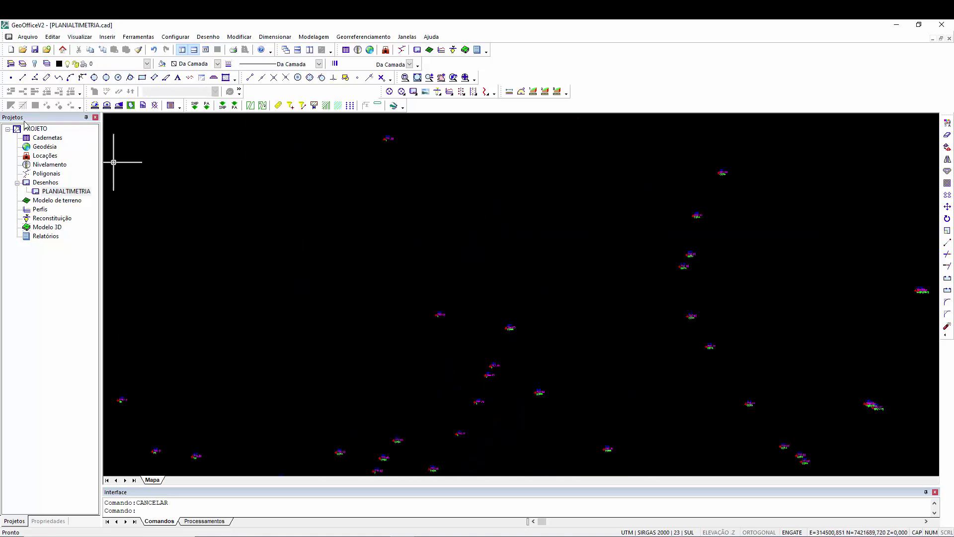
Step: Check point 397's elevation by snapping a new topographic point to its centre, close the point data and leave the command
{"action": "left_click", "coordinate": [11, 77]}
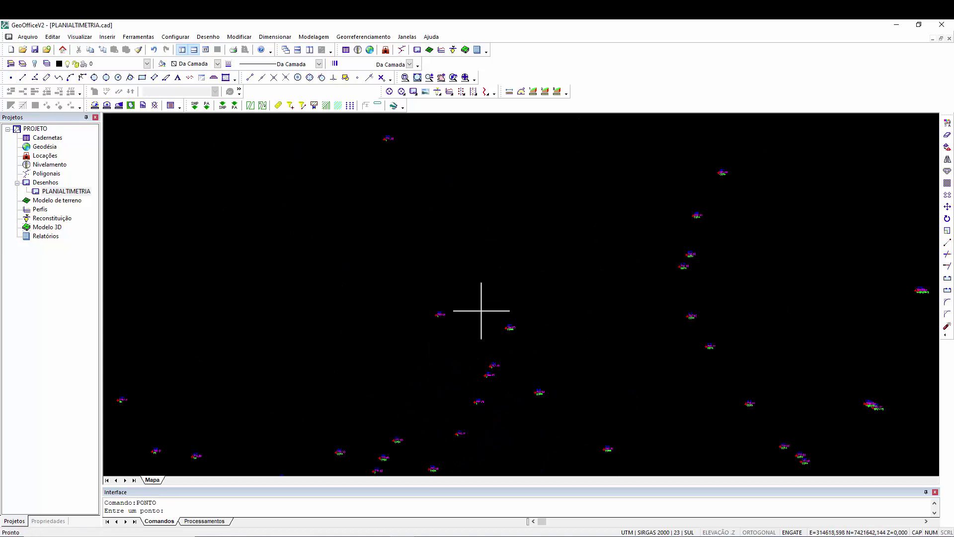
{"action": "scroll", "coordinate": [349, 241], "scroll_direction": "down", "scroll_amount": 4}
{"action": "scroll", "coordinate": [379, 320], "scroll_direction": "up", "scroll_amount": 6}
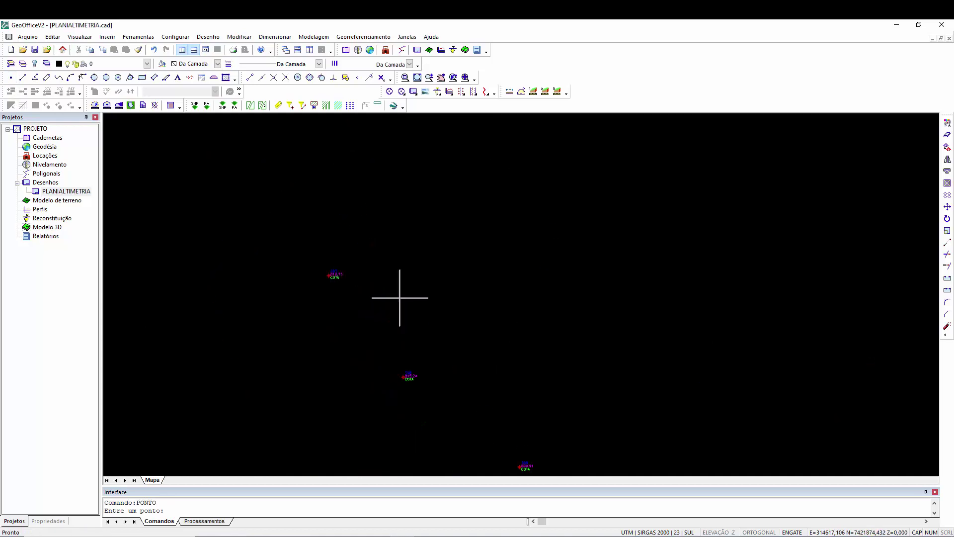
{"action": "scroll", "coordinate": [335, 273], "scroll_direction": "up", "scroll_amount": 5}
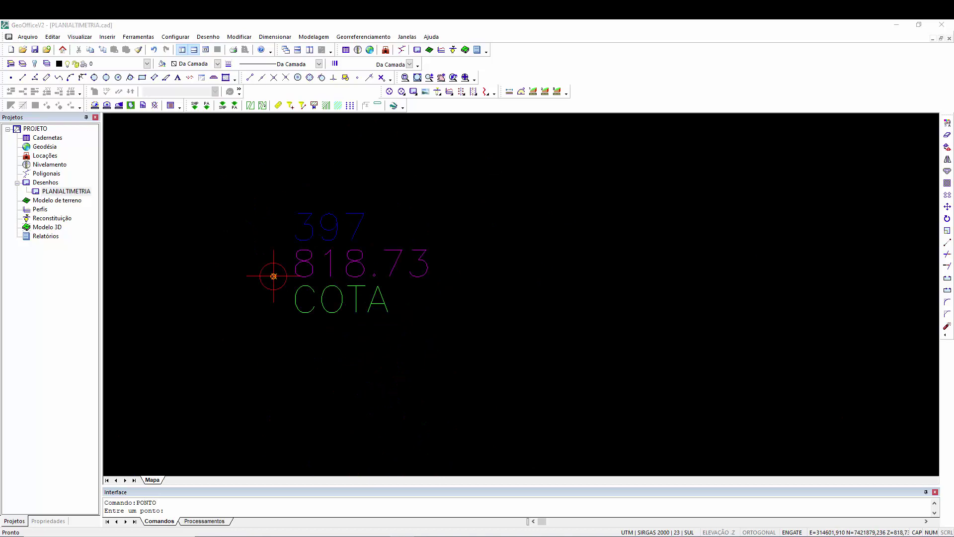
{"action": "left_click", "coordinate": [273, 276]}
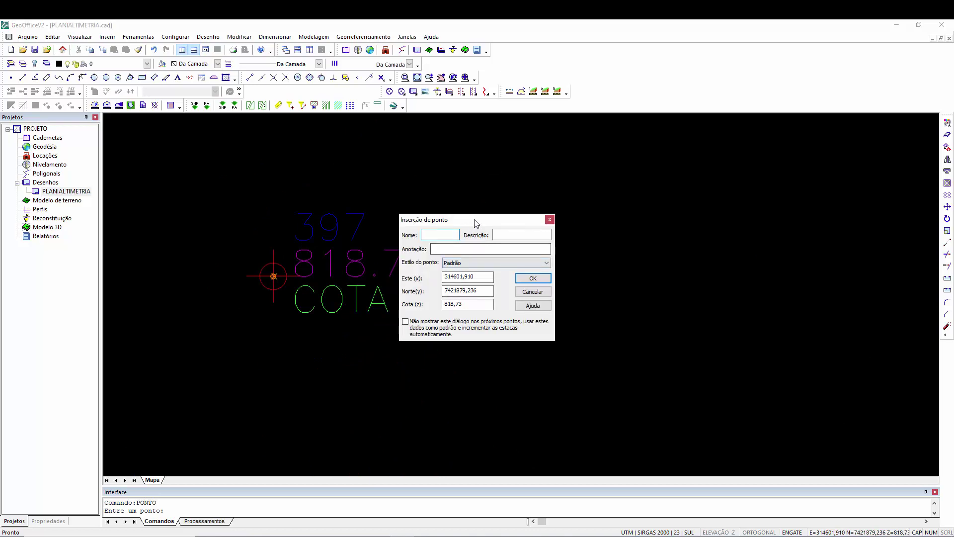
{"action": "left_click_drag", "start_coordinate": [476, 223], "coordinate": [538, 222]}
{"action": "left_click", "coordinate": [595, 279]}
{"action": "scroll", "coordinate": [478, 269], "scroll_direction": "down", "scroll_amount": 2}
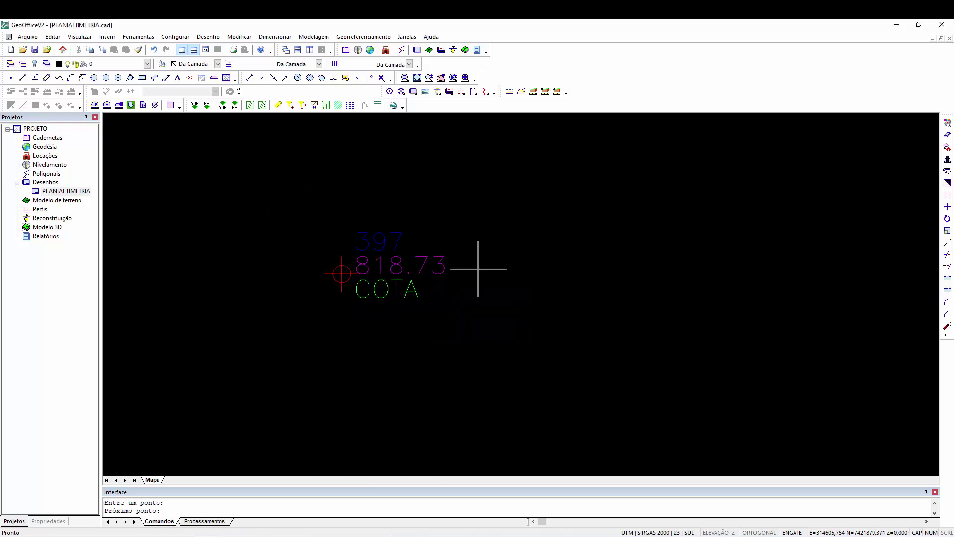
{"action": "key", "text": "Escape"}
{"action": "scroll", "coordinate": [478, 269], "scroll_direction": "down", "scroll_amount": 3}
{"action": "scroll", "coordinate": [488, 320], "scroll_direction": "down", "scroll_amount": 1}
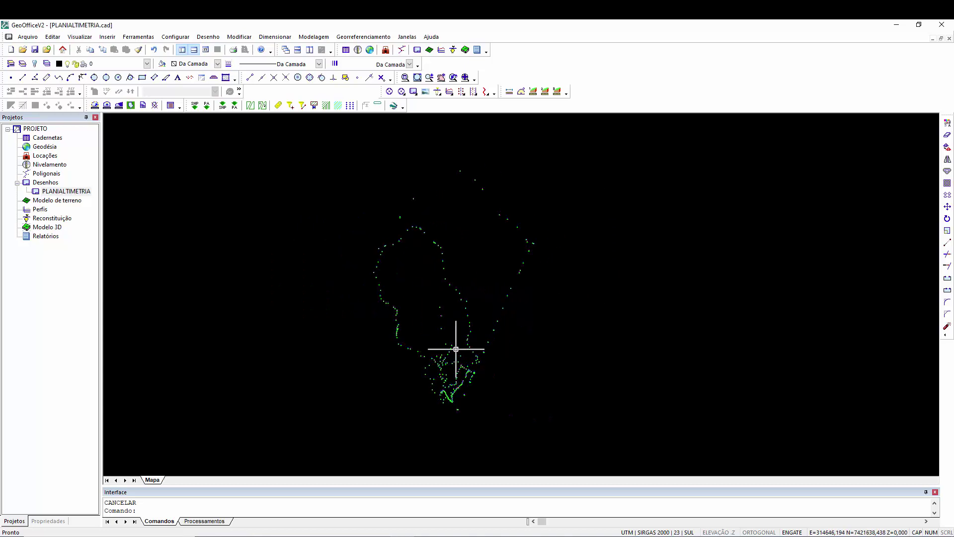
Step: Turn off the ponto_cota, ponto_descricao and ponto_texto layers so only the point symbols stay displayed
{"action": "scroll", "coordinate": [455, 348], "scroll_direction": "up", "scroll_amount": 2}
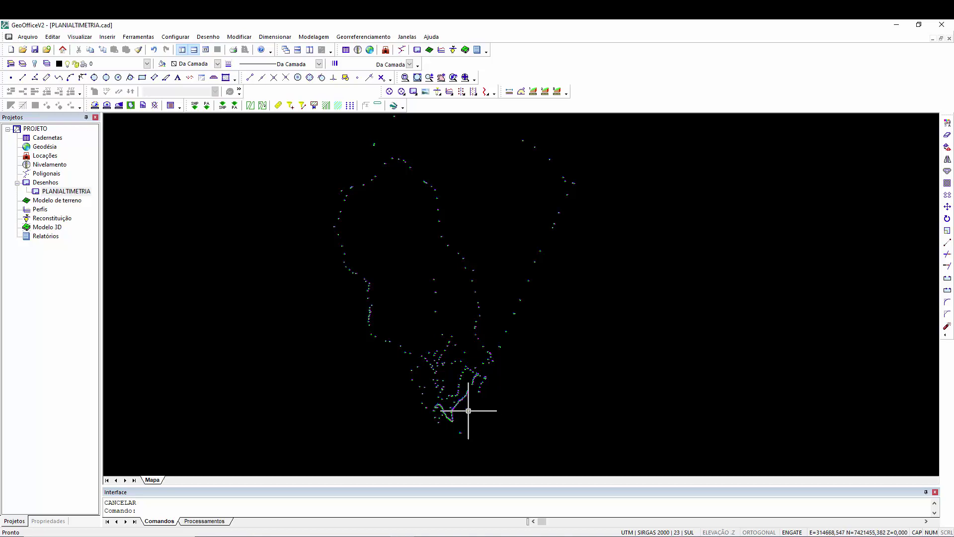
{"action": "scroll", "coordinate": [442, 388], "scroll_direction": "up", "scroll_amount": 5}
{"action": "scroll", "coordinate": [411, 312], "scroll_direction": "up", "scroll_amount": 5}
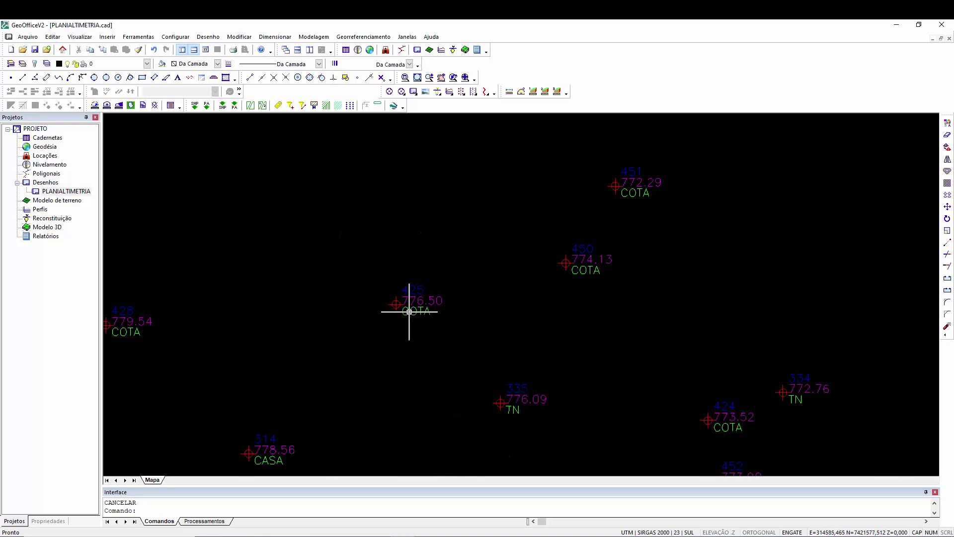
{"action": "left_click", "coordinate": [147, 64]}
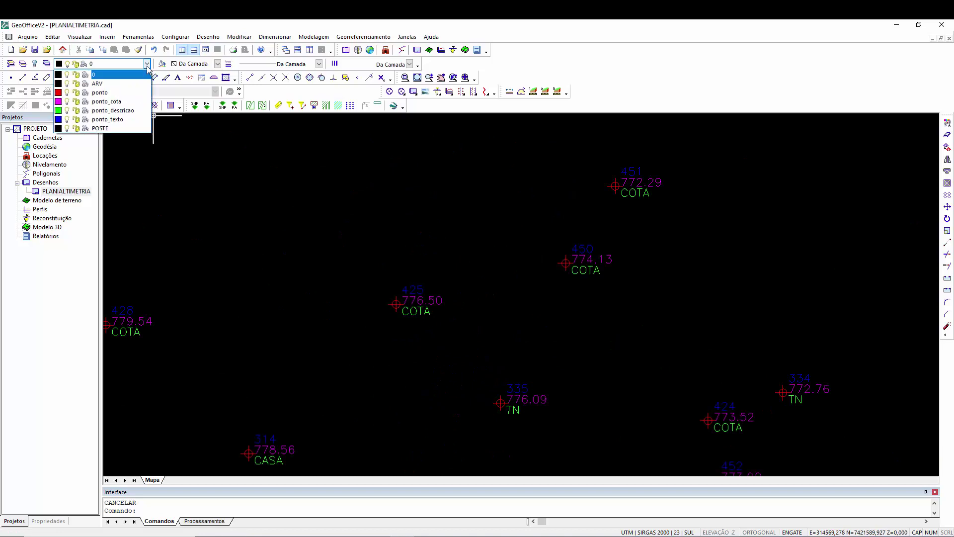
{"action": "left_click", "coordinate": [68, 111]}
{"action": "left_click", "coordinate": [68, 119]}
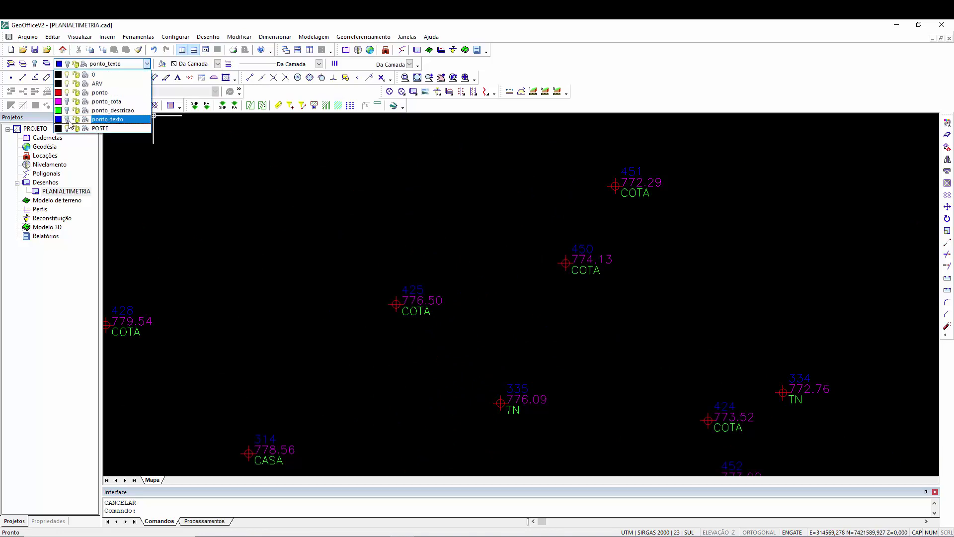
{"action": "left_click", "coordinate": [335, 250]}
{"action": "scroll", "coordinate": [398, 298], "scroll_direction": "down", "scroll_amount": 5}
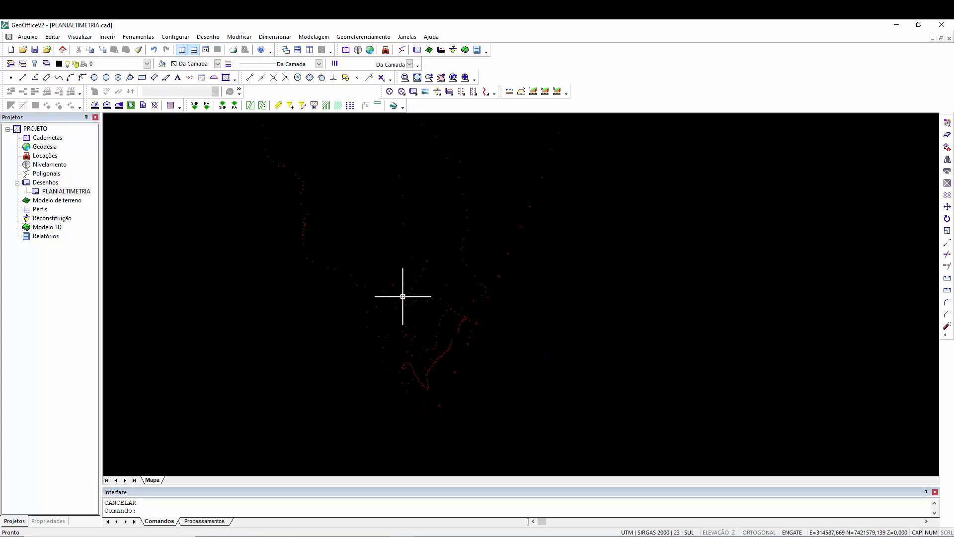
{"action": "scroll", "coordinate": [408, 260], "scroll_direction": "down", "scroll_amount": 2}
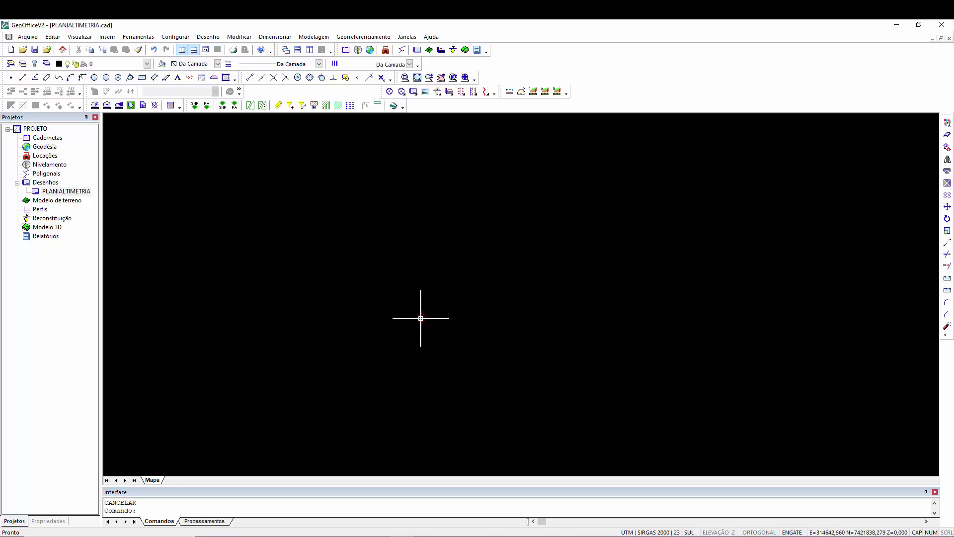
{"action": "scroll", "coordinate": [420, 319], "scroll_direction": "down", "scroll_amount": 3}
{"action": "scroll", "coordinate": [422, 331], "scroll_direction": "up", "scroll_amount": 2}
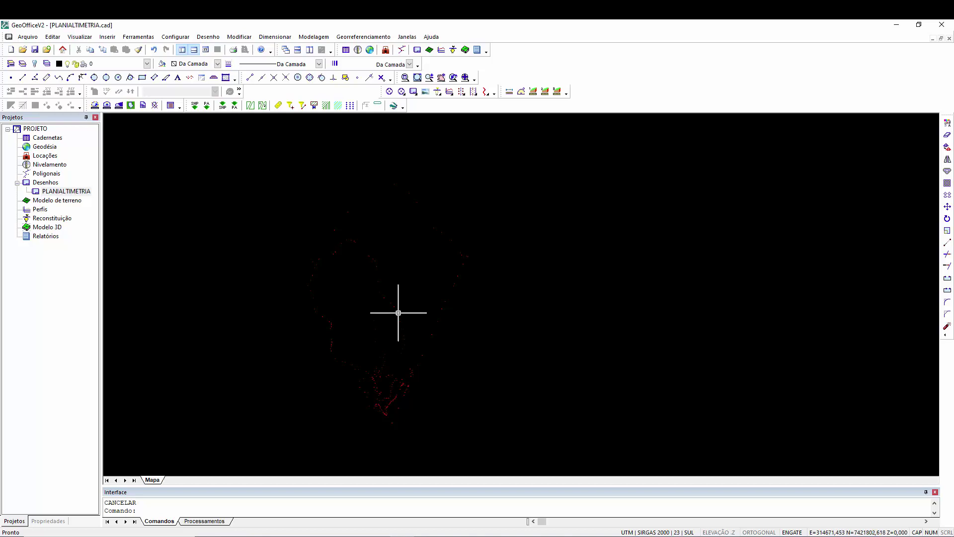
{"action": "left_click", "coordinate": [212, 39]}
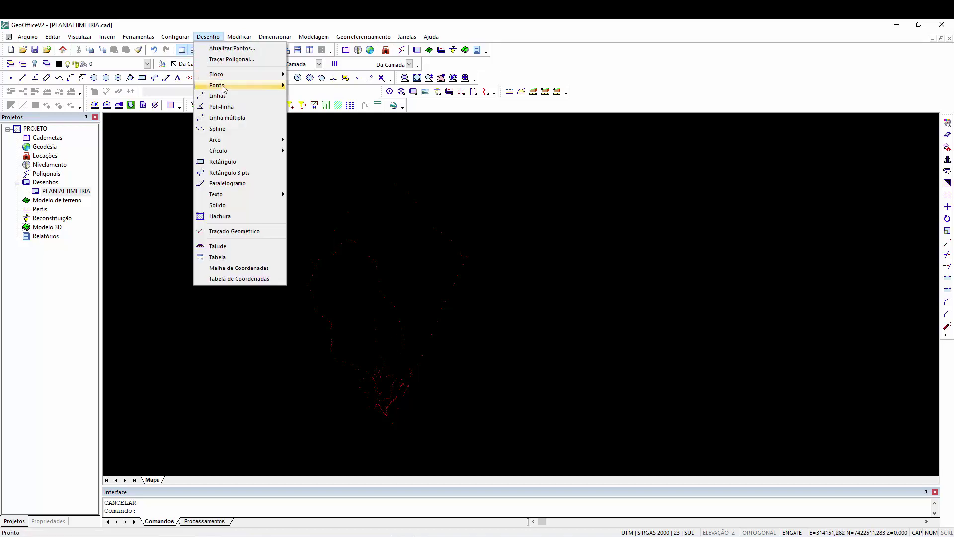
{"action": "mouse_move", "coordinate": [225, 87]}
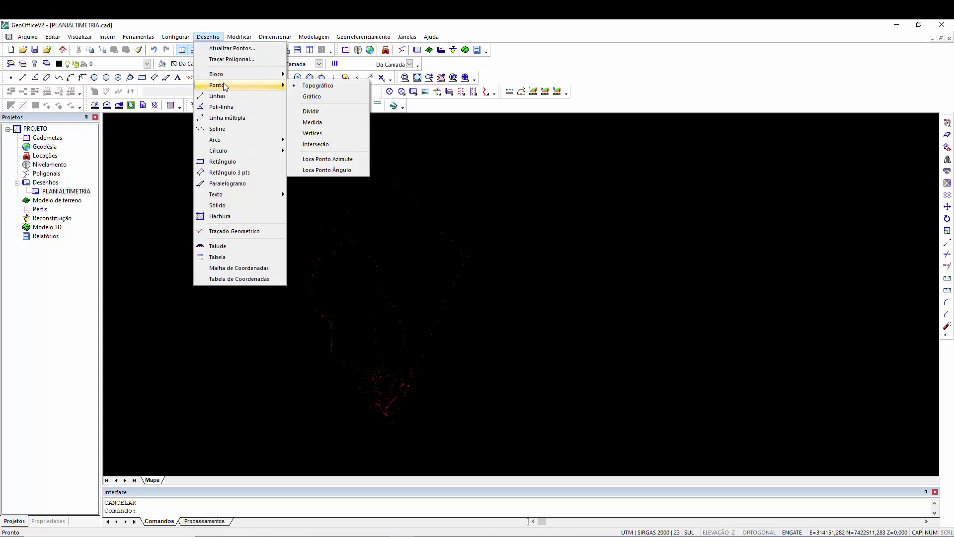
{"action": "left_click", "coordinate": [312, 133]}
{"action": "left_click", "coordinate": [603, 453]}
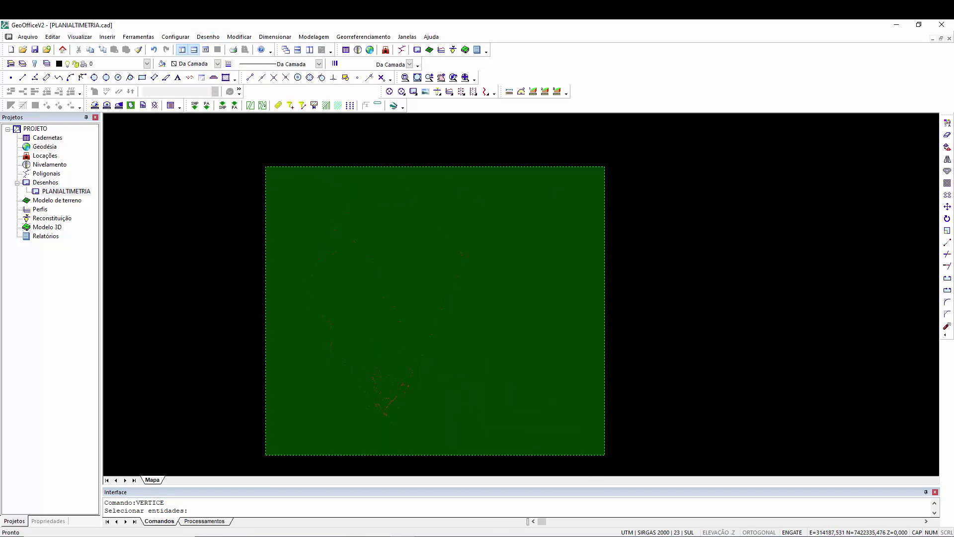
{"action": "left_click", "coordinate": [260, 164]}
{"action": "key", "text": "Return"}
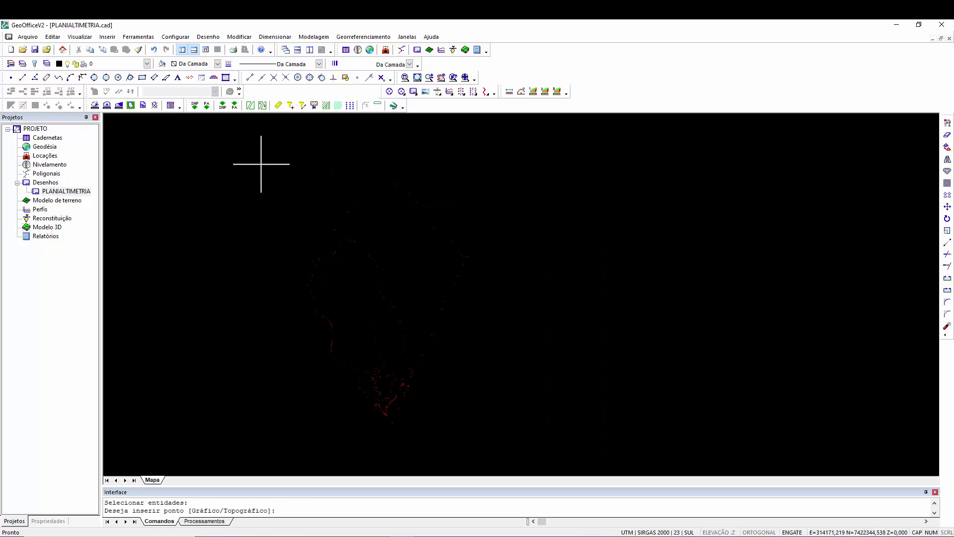
{"action": "key", "text": "Escape"}
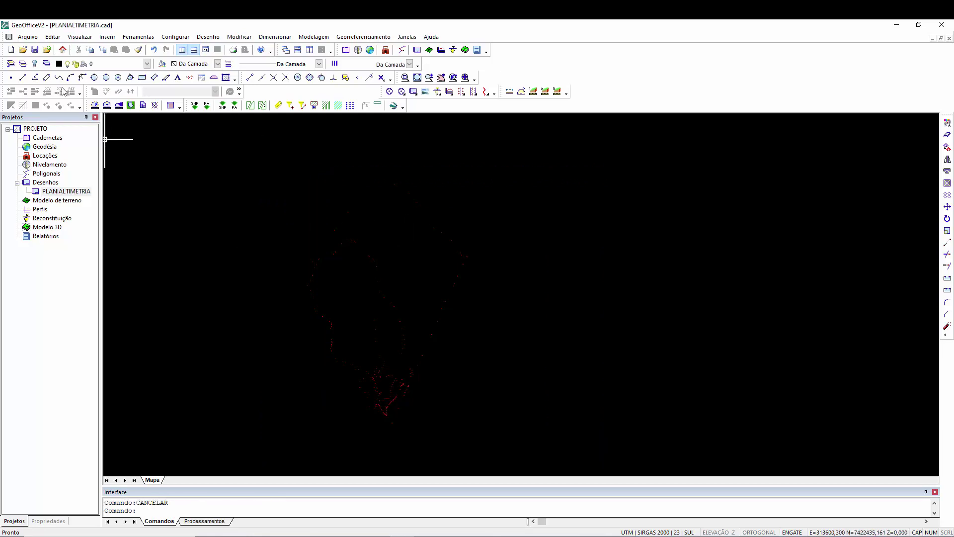
Step: Create a new layer named PONTOS and accept the layer settings
{"action": "left_click", "coordinate": [48, 65]}
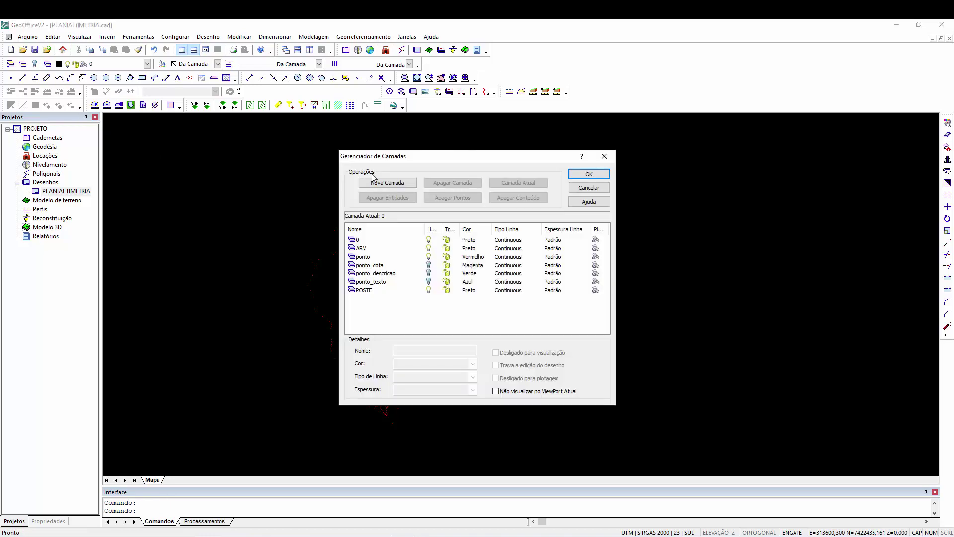
{"action": "left_click", "coordinate": [376, 182]}
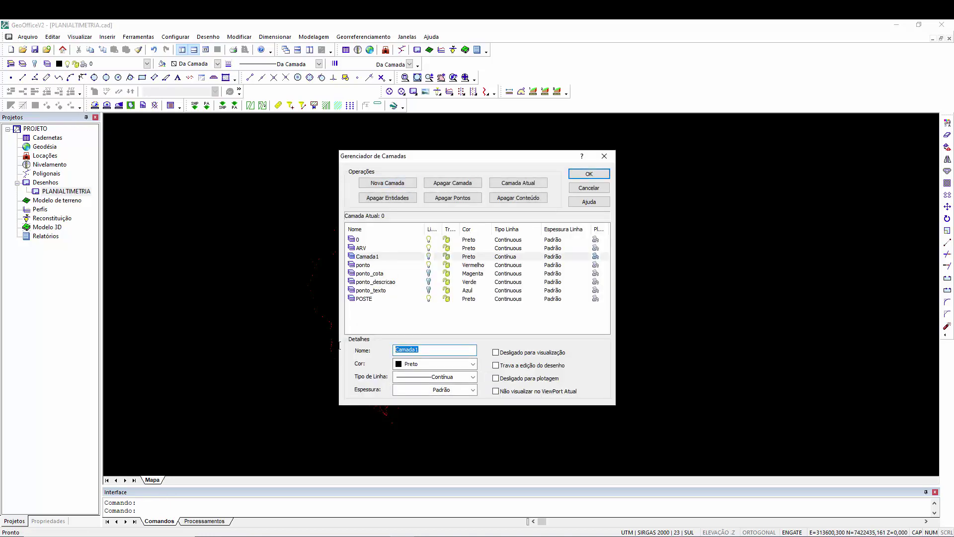
{"action": "type", "text": "PONTOS"}
{"action": "left_click", "coordinate": [589, 174]}
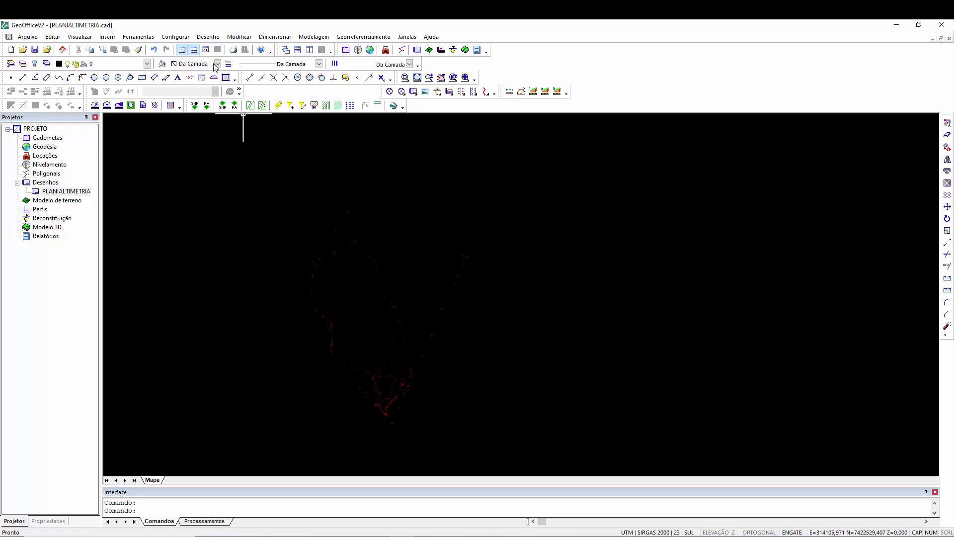
Step: Insert topographic points at the vertices of all displayed point symbols, with 1 as the initial point name
{"action": "left_click", "coordinate": [207, 37]}
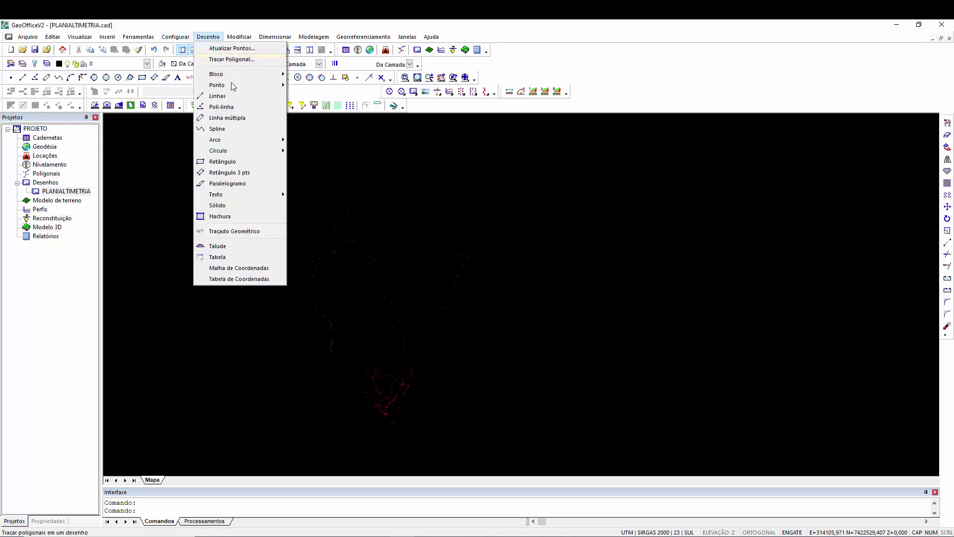
{"action": "mouse_move", "coordinate": [234, 85]}
{"action": "left_click", "coordinate": [322, 134]}
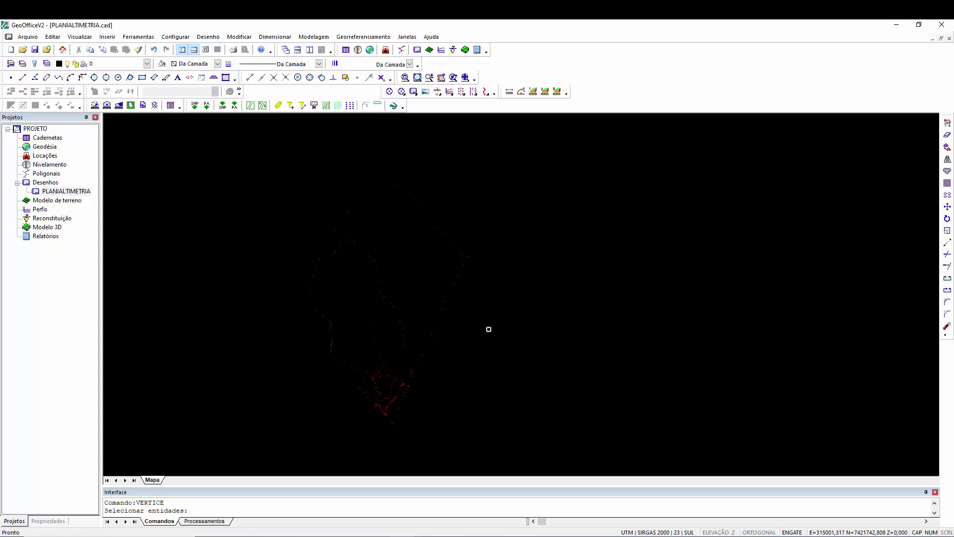
{"action": "left_click", "coordinate": [612, 451]}
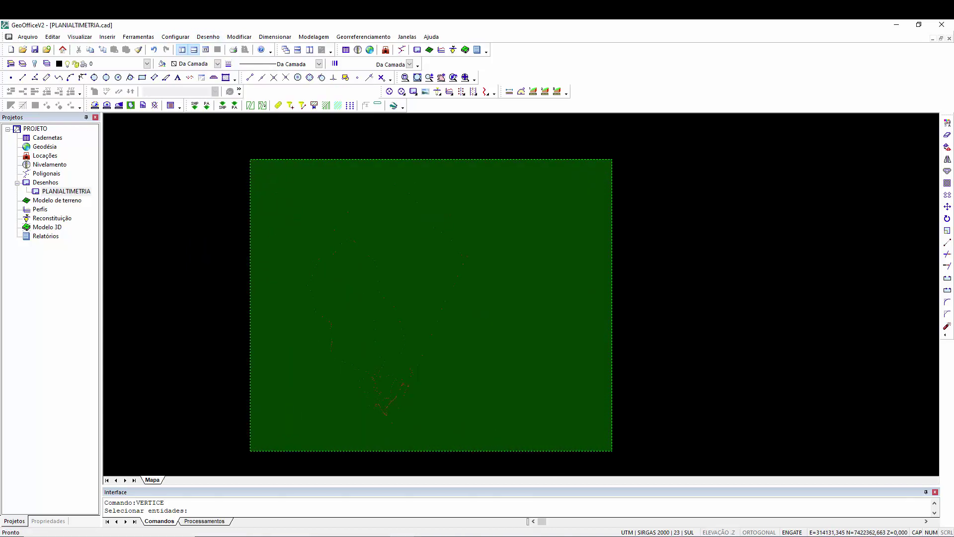
{"action": "left_click", "coordinate": [250, 159]}
{"action": "key", "text": "Return"}
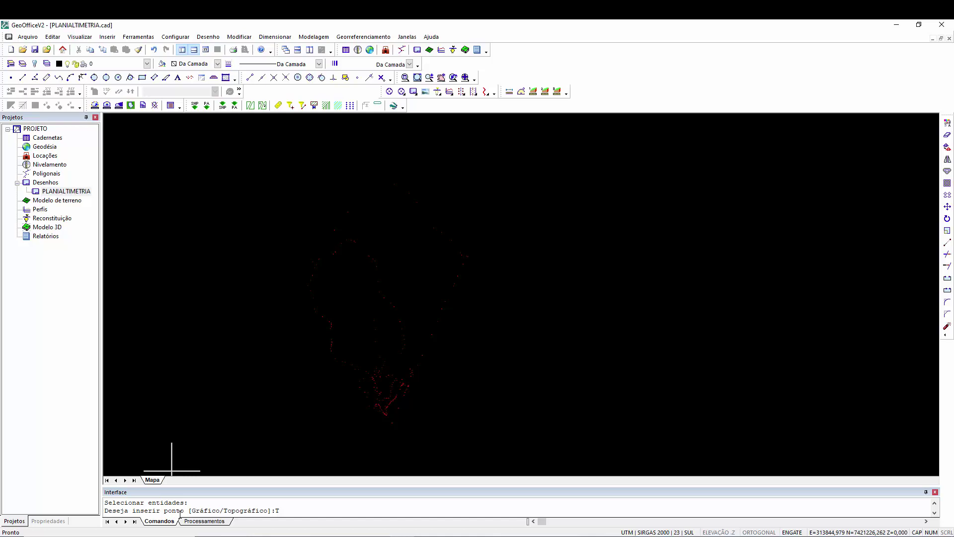
{"action": "key", "text": "Return"}
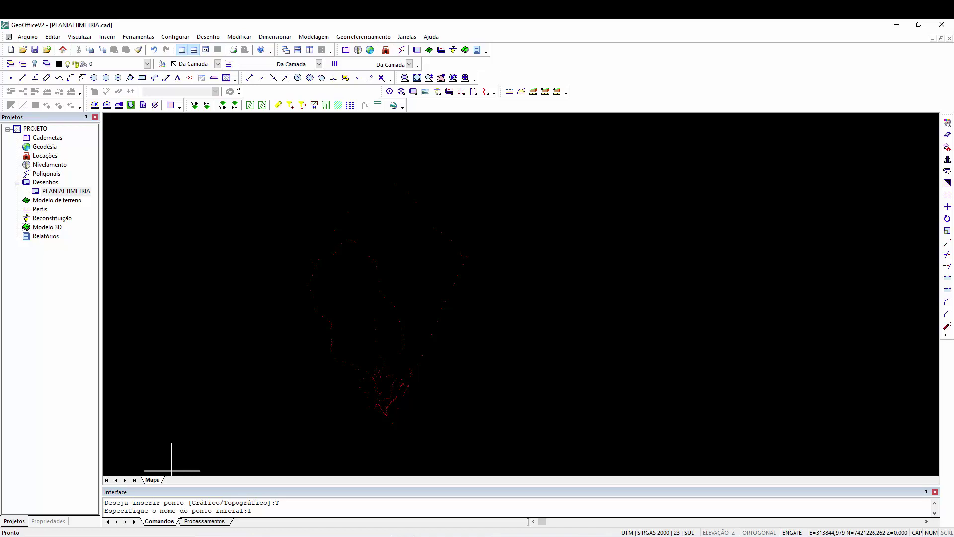
{"action": "type", "text": "1"}
{"action": "key", "text": "Return"}
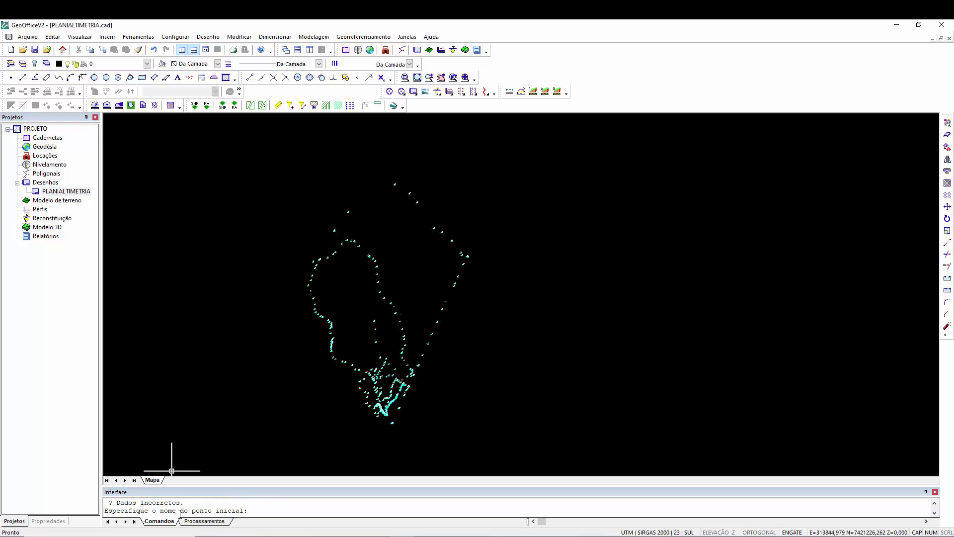
Step: End the insertion command and review the name, coordinates and elevation of topographic point 22, closing its data without changes
{"action": "scroll", "coordinate": [433, 366], "scroll_direction": "up", "scroll_amount": 3}
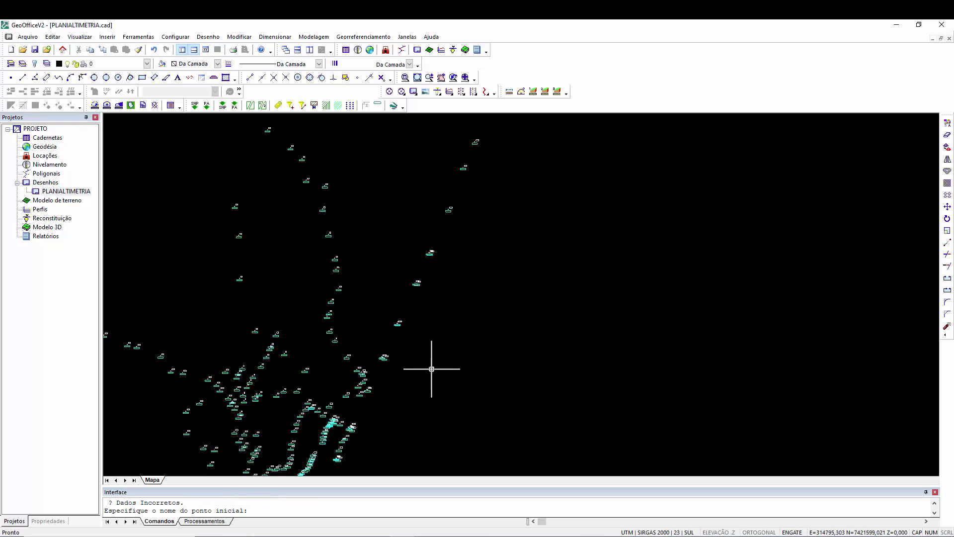
{"action": "scroll", "coordinate": [299, 353], "scroll_direction": "up", "scroll_amount": 2}
{"action": "scroll", "coordinate": [223, 313], "scroll_direction": "up", "scroll_amount": 2}
{"action": "scroll", "coordinate": [281, 313], "scroll_direction": "up", "scroll_amount": 2}
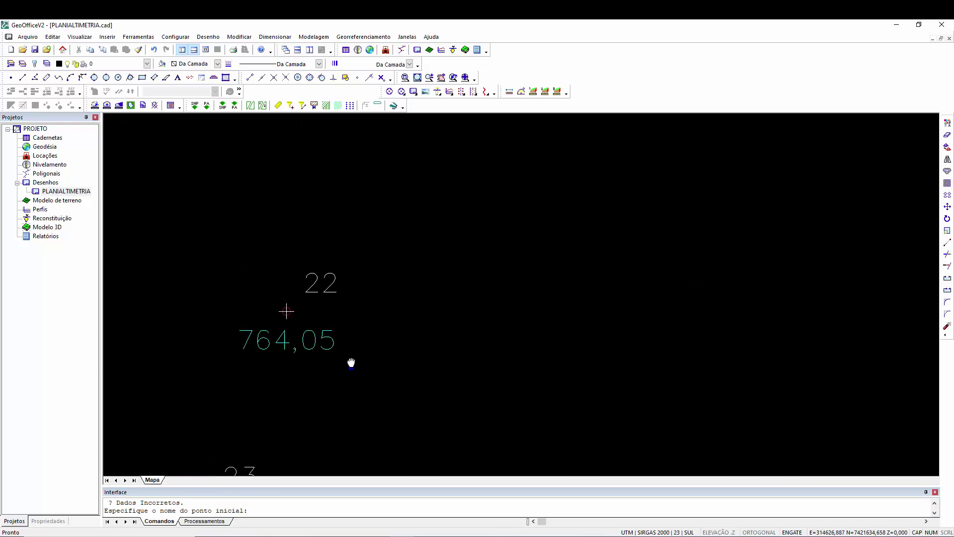
{"action": "scroll", "coordinate": [352, 363], "scroll_direction": "up", "scroll_amount": 2}
{"action": "scroll", "coordinate": [458, 246], "scroll_direction": "down", "scroll_amount": 3}
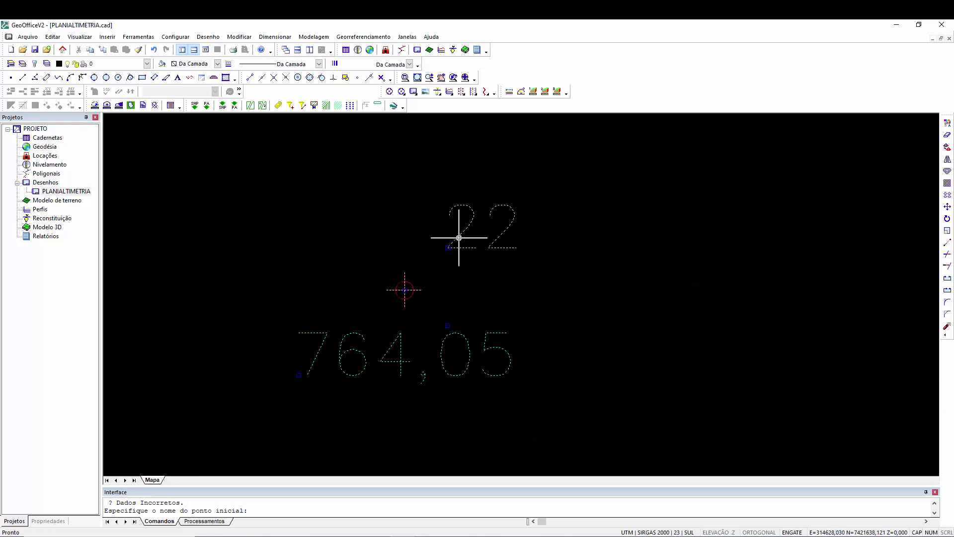
{"action": "key", "text": "Escape"}
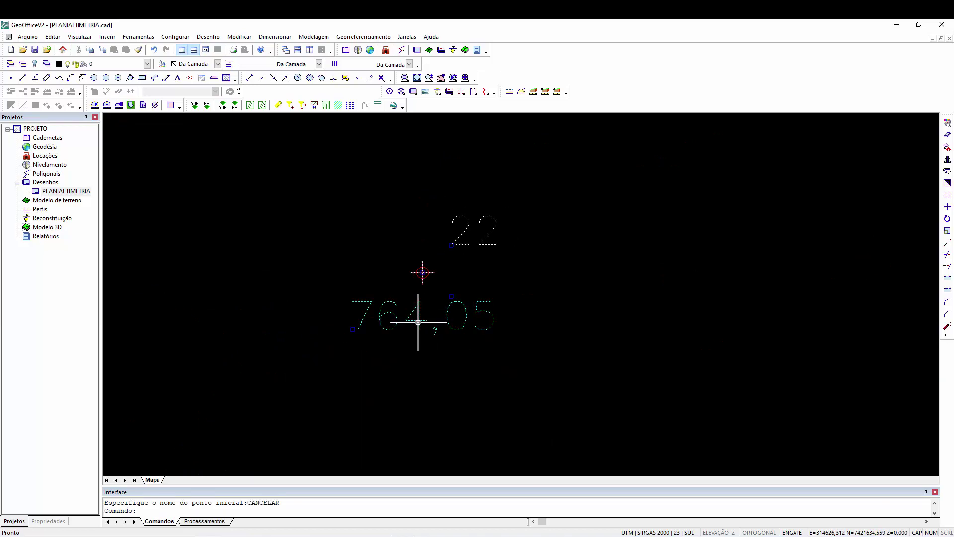
{"action": "double_click", "coordinate": [418, 322]}
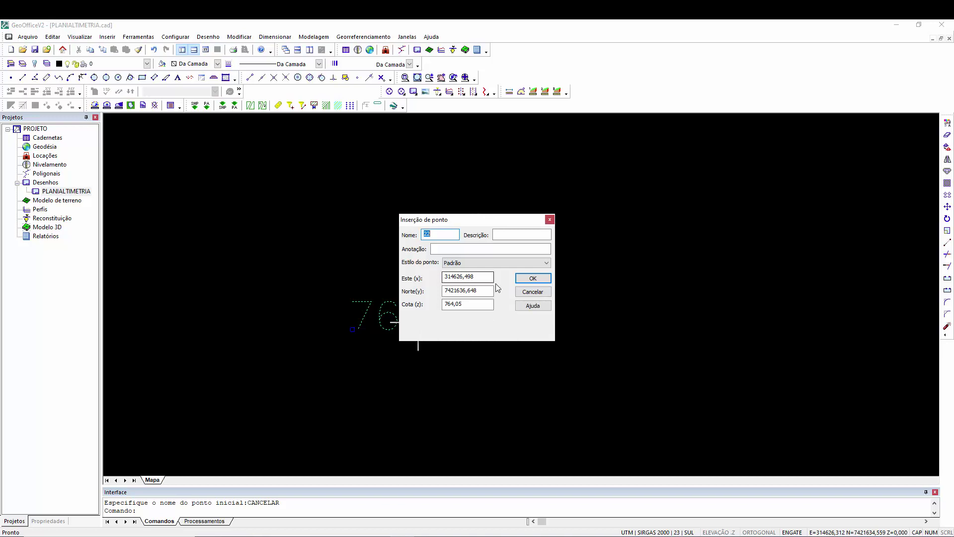
{"action": "left_click", "coordinate": [533, 291]}
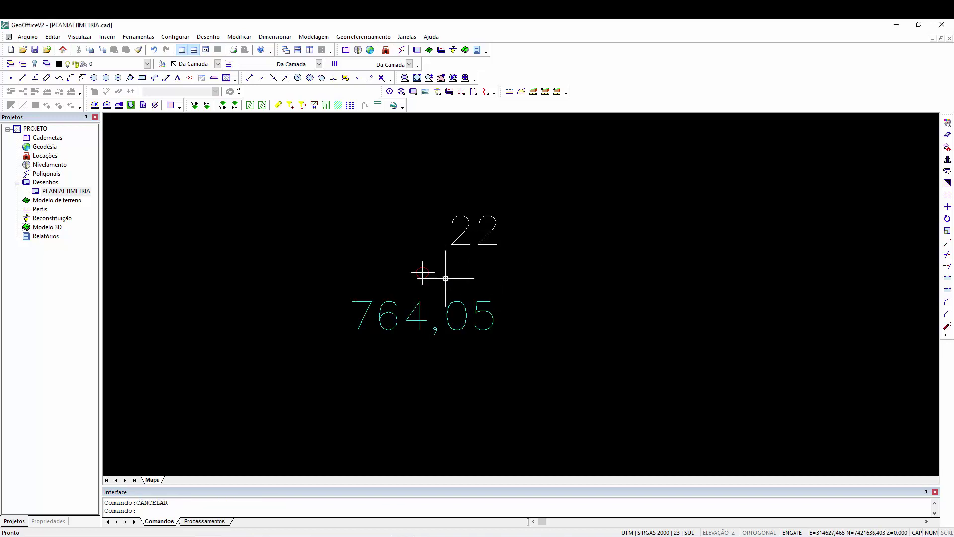
Step: Examine the generated topographic points, checking point 22, the drawing's layer list, and the names and elevations across the survey
{"action": "scroll", "coordinate": [428, 273], "scroll_direction": "up", "scroll_amount": 3}
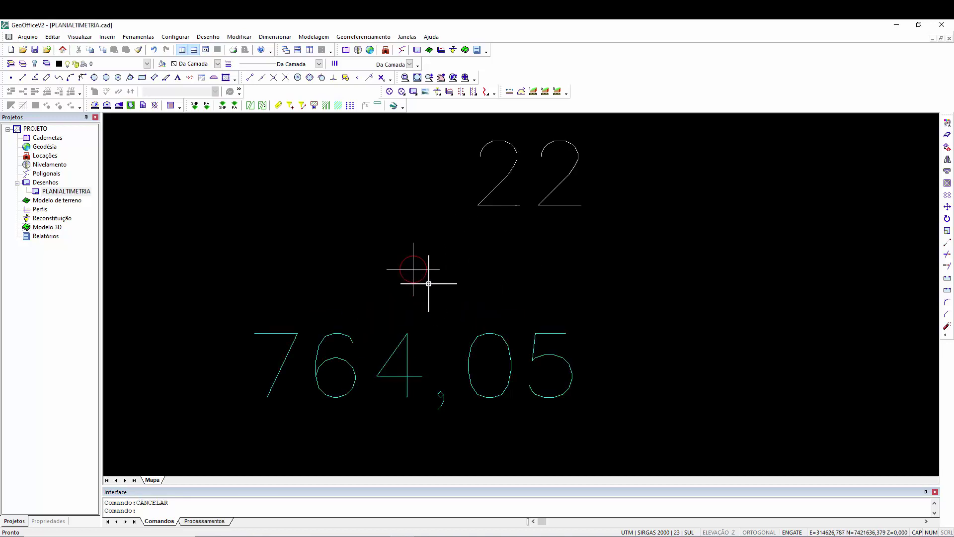
{"action": "left_click", "coordinate": [147, 63]}
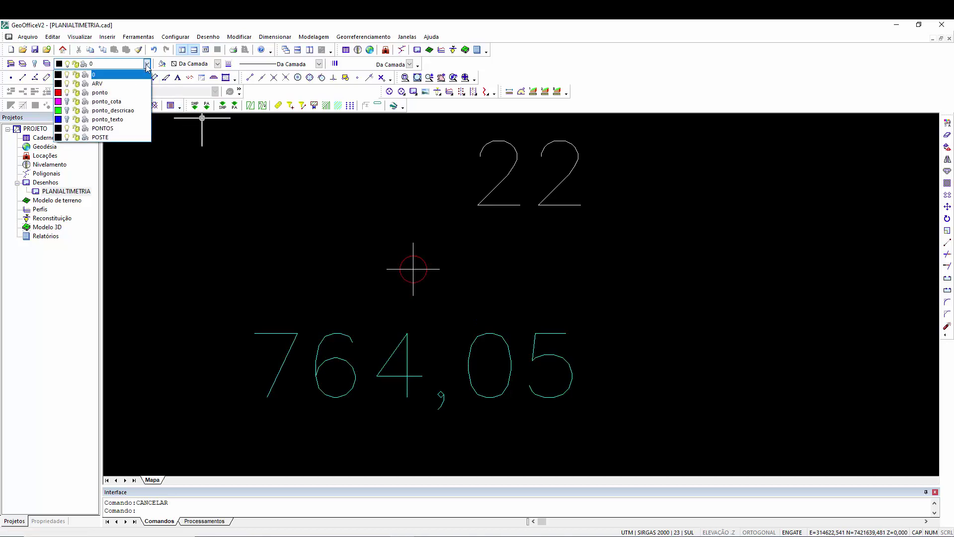
{"action": "left_click", "coordinate": [102, 128]}
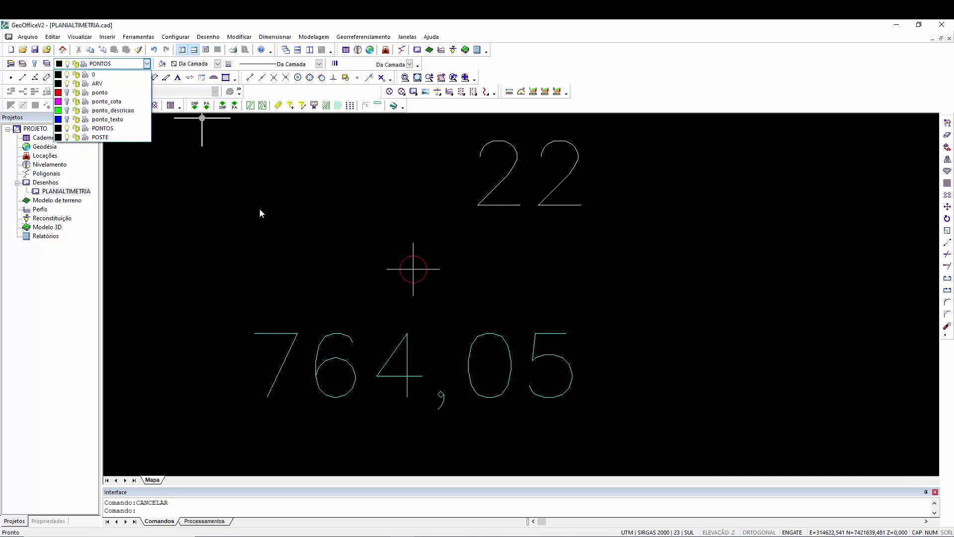
{"action": "scroll", "coordinate": [425, 283], "scroll_direction": "down", "scroll_amount": 4}
{"action": "scroll", "coordinate": [384, 254], "scroll_direction": "up", "scroll_amount": 3}
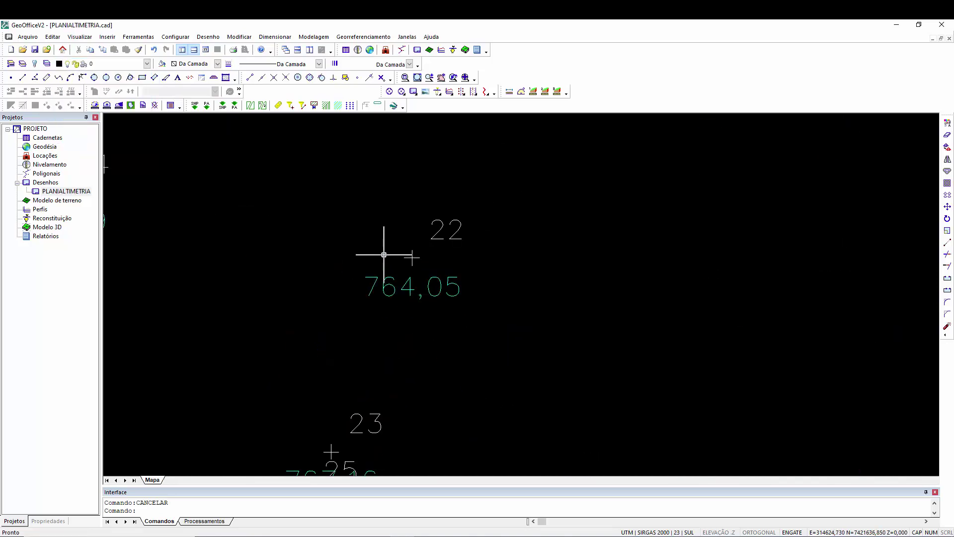
{"action": "scroll", "coordinate": [404, 287], "scroll_direction": "down", "scroll_amount": 6}
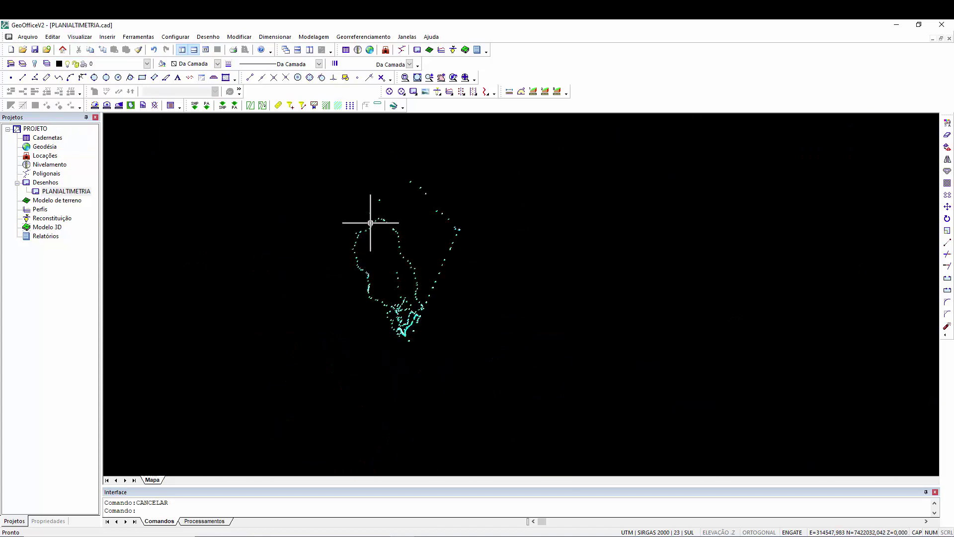
{"action": "scroll", "coordinate": [385, 258], "scroll_direction": "up", "scroll_amount": 2}
{"action": "scroll", "coordinate": [497, 223], "scroll_direction": "up", "scroll_amount": 4}
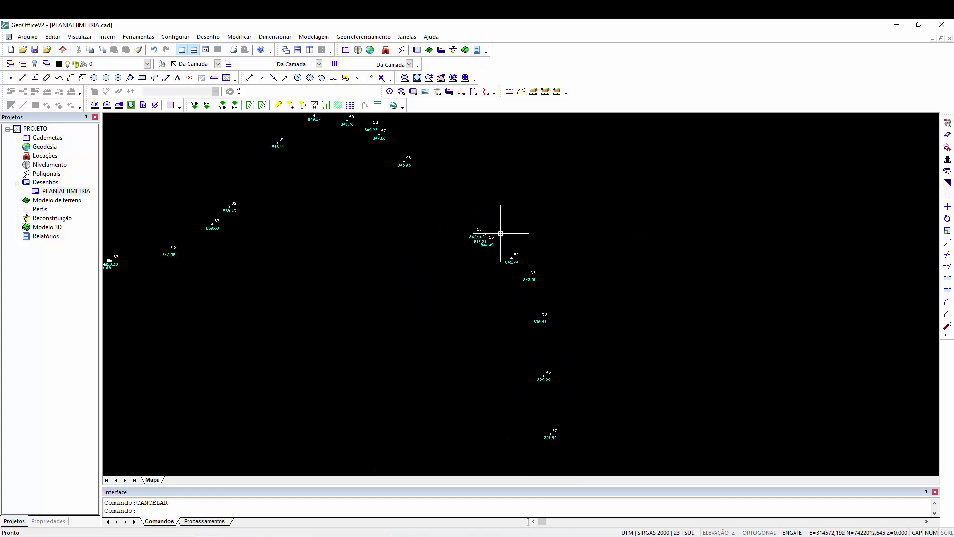
{"action": "scroll", "coordinate": [443, 245], "scroll_direction": "down", "scroll_amount": 5}
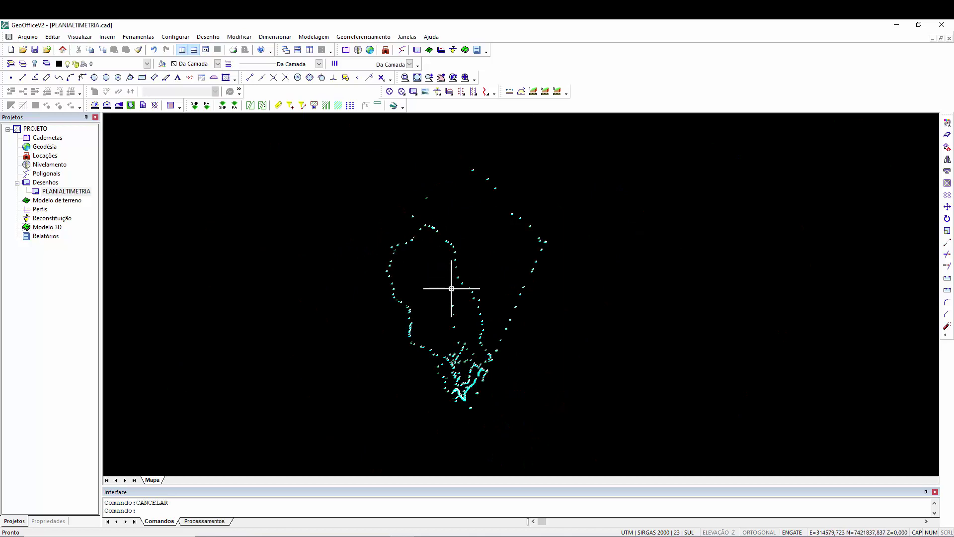
{"action": "scroll", "coordinate": [400, 259], "scroll_direction": "up", "scroll_amount": 2}
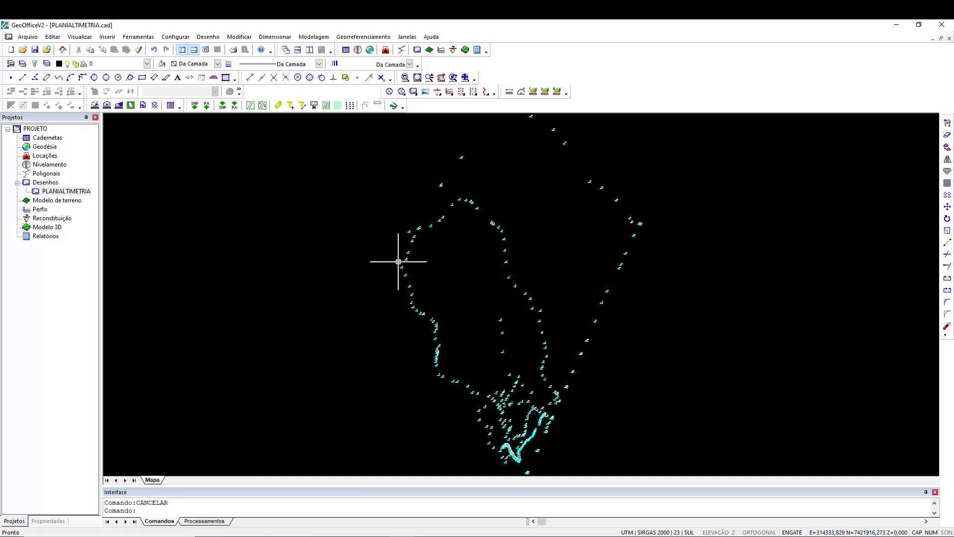
{"action": "left_click", "coordinate": [428, 50]}
{"action": "type", "text": "MDT NAT"}
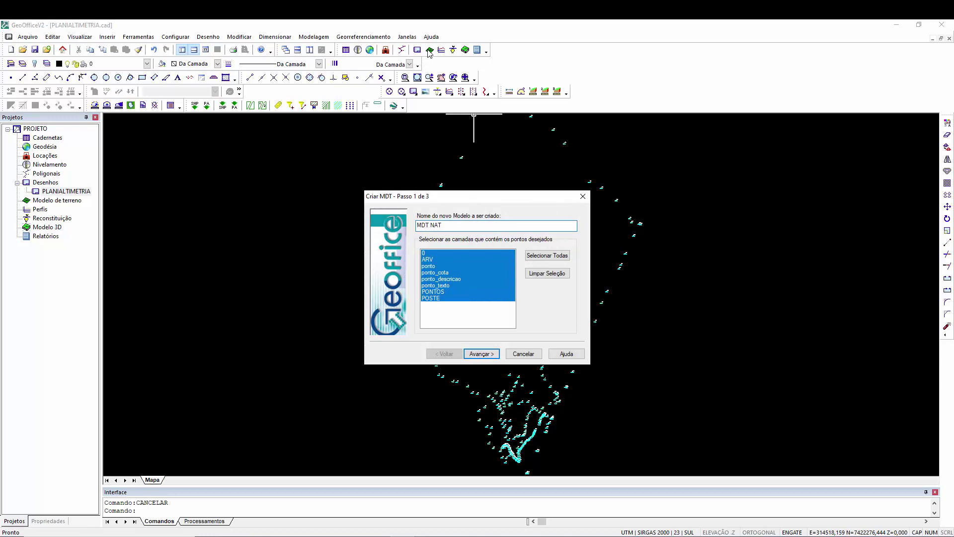
{"action": "type", "text": "URAL"}
{"action": "left_click", "coordinate": [443, 291]}
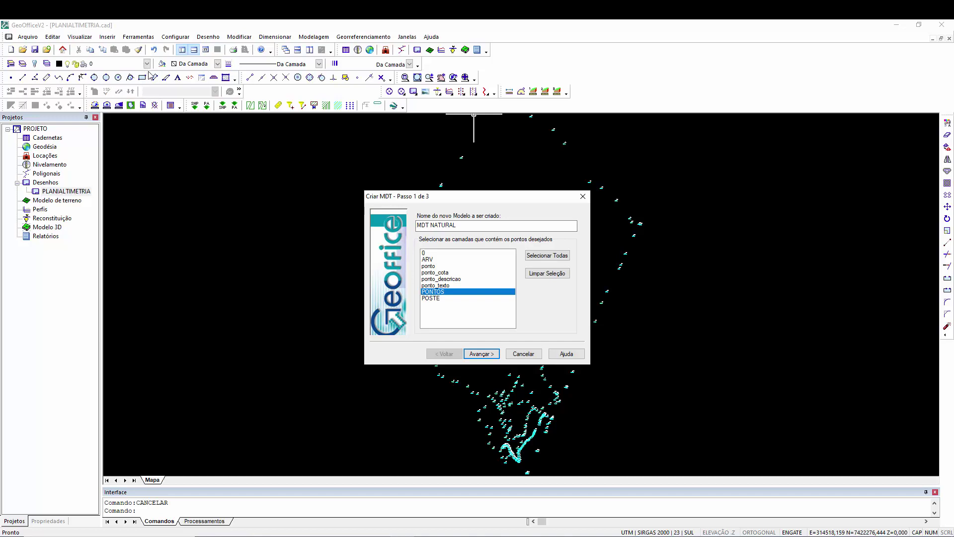
{"action": "left_click", "coordinate": [523, 353]}
Step: Check the extent of the displayed survey points and look through the drawing's layer list
{"action": "scroll", "coordinate": [416, 298], "scroll_direction": "down", "scroll_amount": 2}
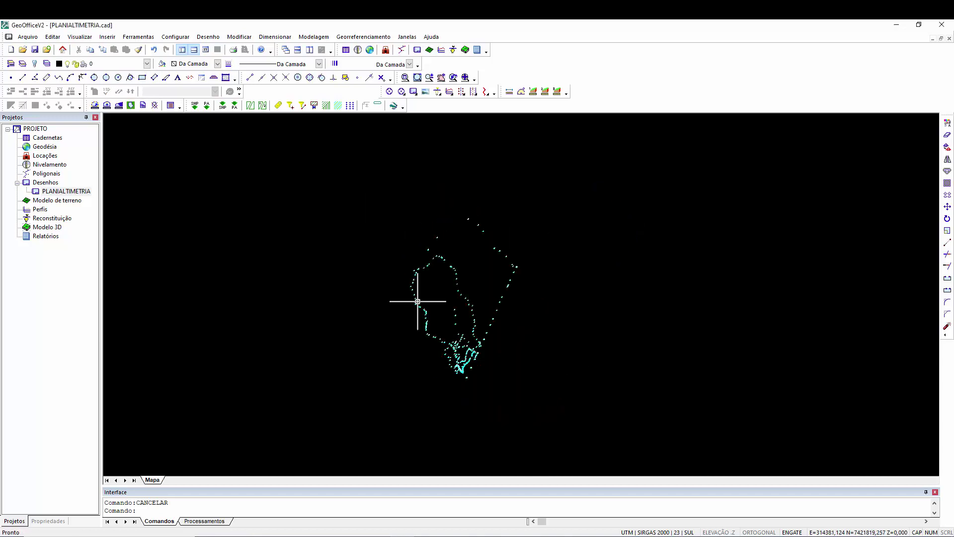
{"action": "left_click", "coordinate": [562, 412]}
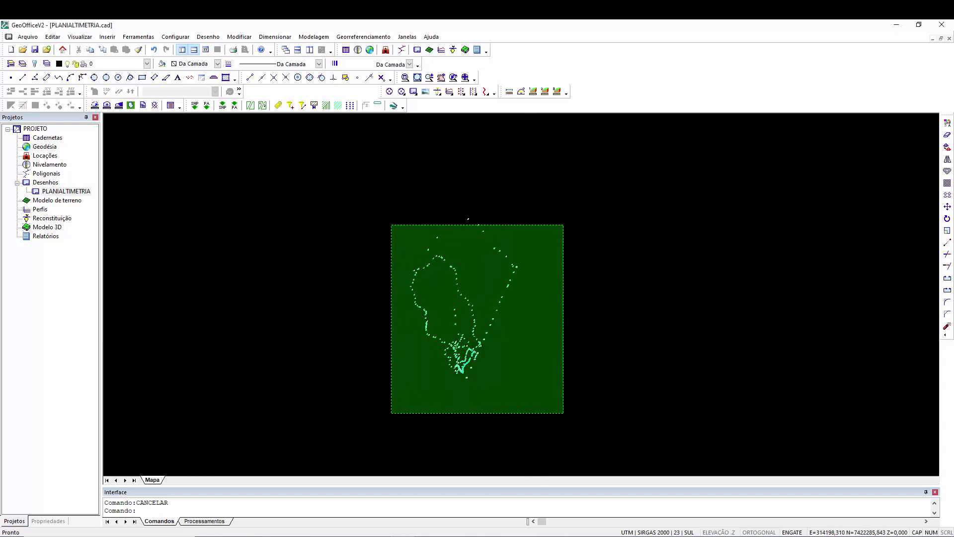
{"action": "left_click", "coordinate": [380, 212]}
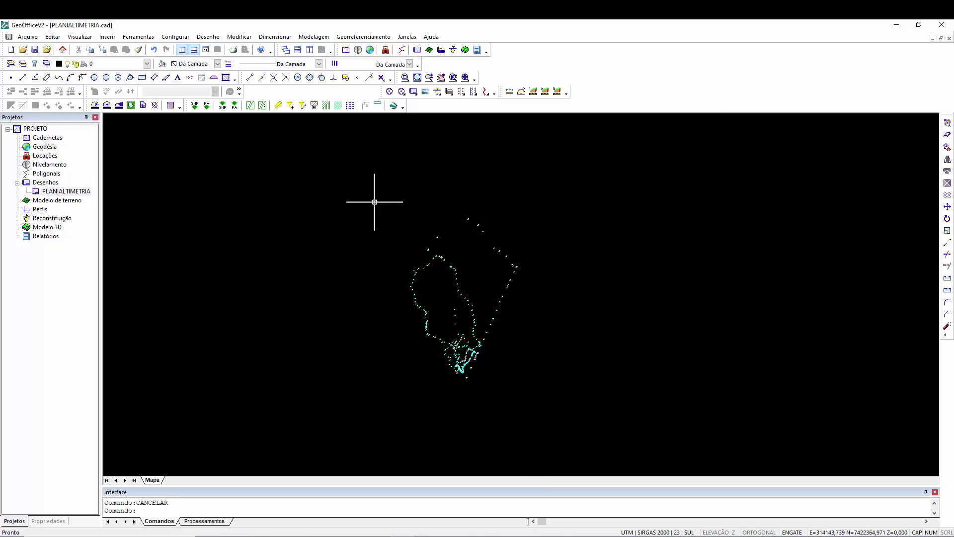
{"action": "left_click", "coordinate": [147, 63]}
{"action": "key", "text": "Down"}
{"action": "key", "text": "Down"}
{"action": "key", "text": "Down"}
{"action": "key", "text": "Down"}
{"action": "key", "text": "Down"}
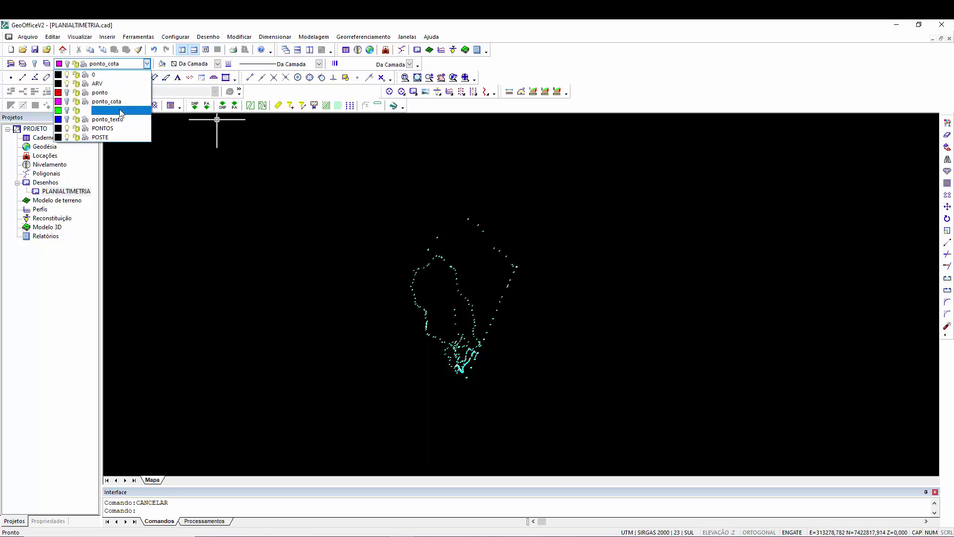
{"action": "key", "text": "Return"}
Step: Create the terrain model MDT NATURAL from the PONTOS layer with point distances of 150 maximum and 0,150 minimum, and inspect its triangulation
{"action": "scroll", "coordinate": [394, 309], "scroll_direction": "up", "scroll_amount": 4}
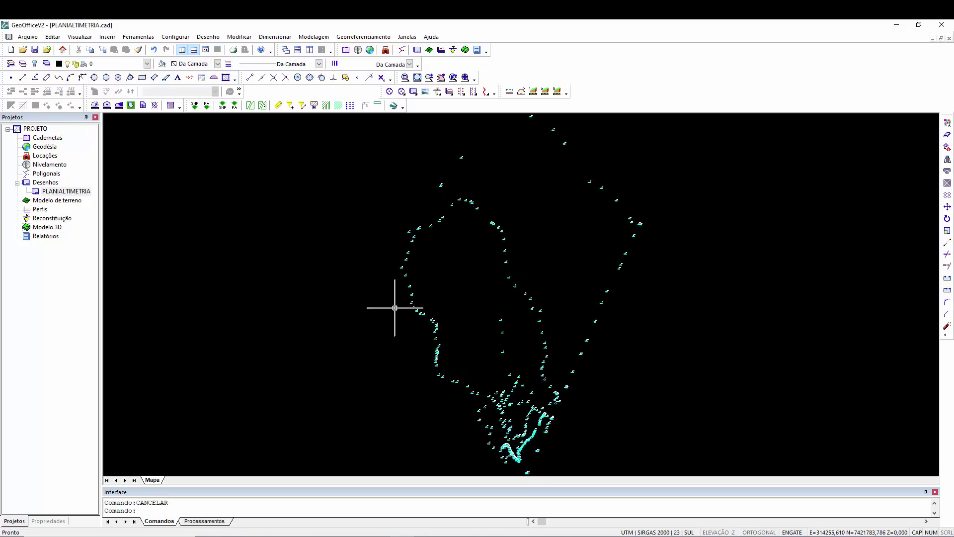
{"action": "left_click", "coordinate": [433, 53]}
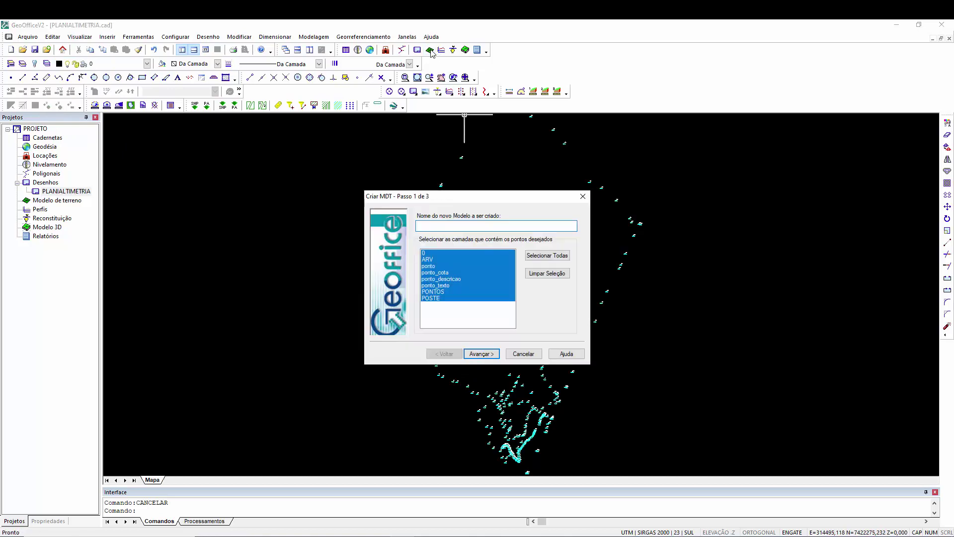
{"action": "type", "text": "NATURAL"}
{"action": "left_click", "coordinate": [441, 291]}
{"action": "left_click", "coordinate": [492, 354]}
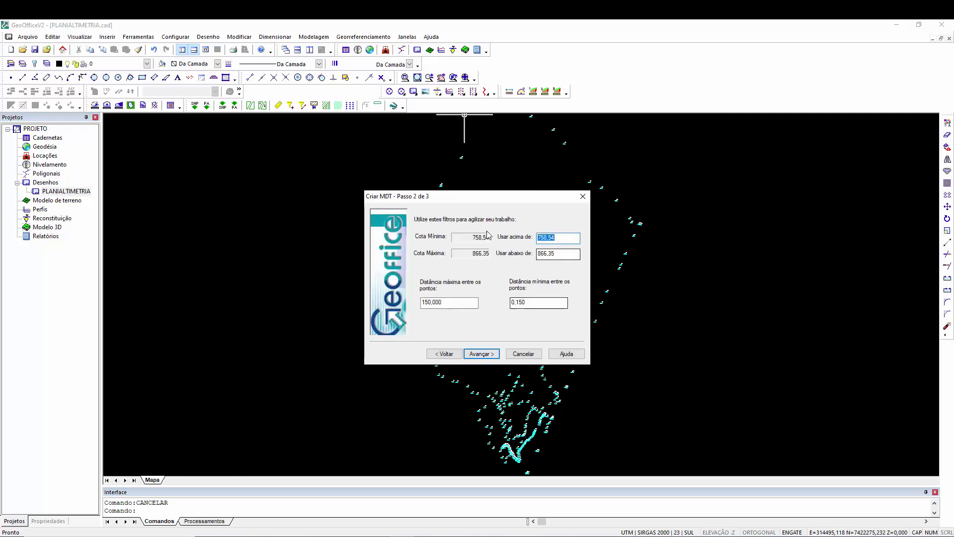
{"action": "left_click", "coordinate": [480, 354]}
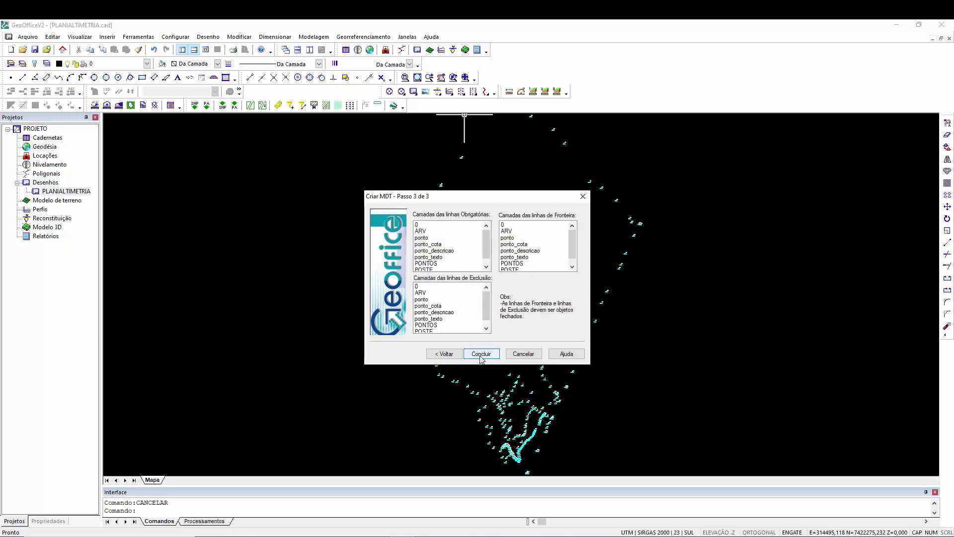
{"action": "left_click", "coordinate": [480, 353]}
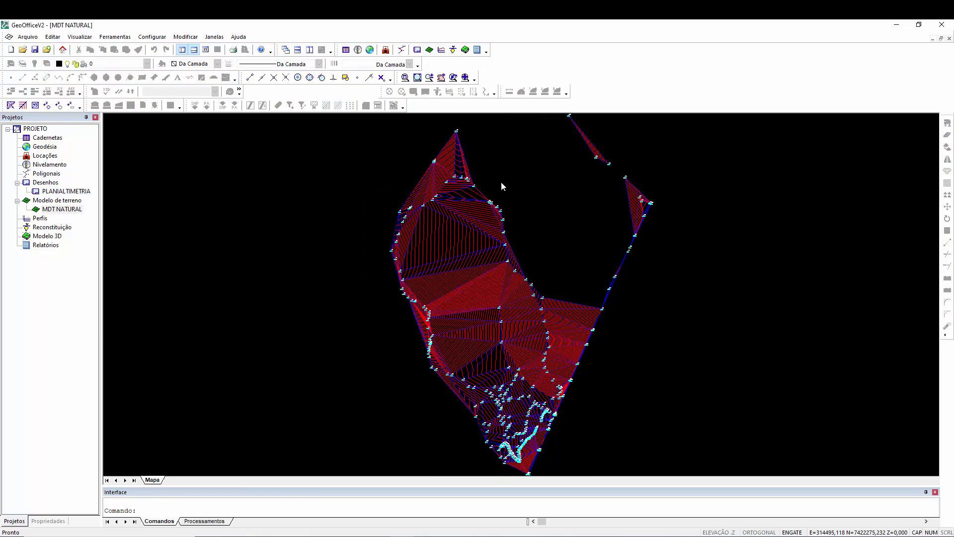
{"action": "scroll", "coordinate": [492, 188], "scroll_direction": "down", "scroll_amount": 3}
{"action": "scroll", "coordinate": [464, 209], "scroll_direction": "up", "scroll_amount": 6}
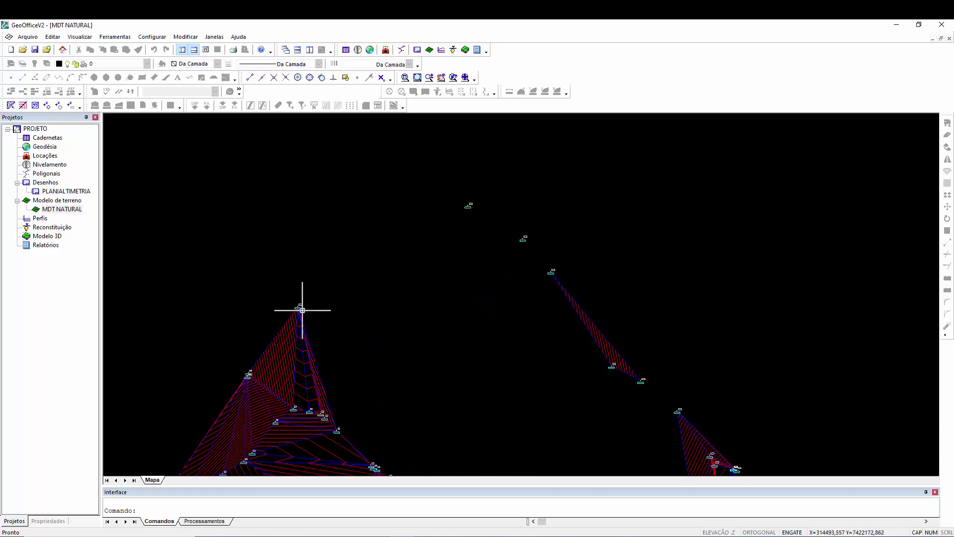
{"action": "scroll", "coordinate": [425, 228], "scroll_direction": "down", "scroll_amount": 5}
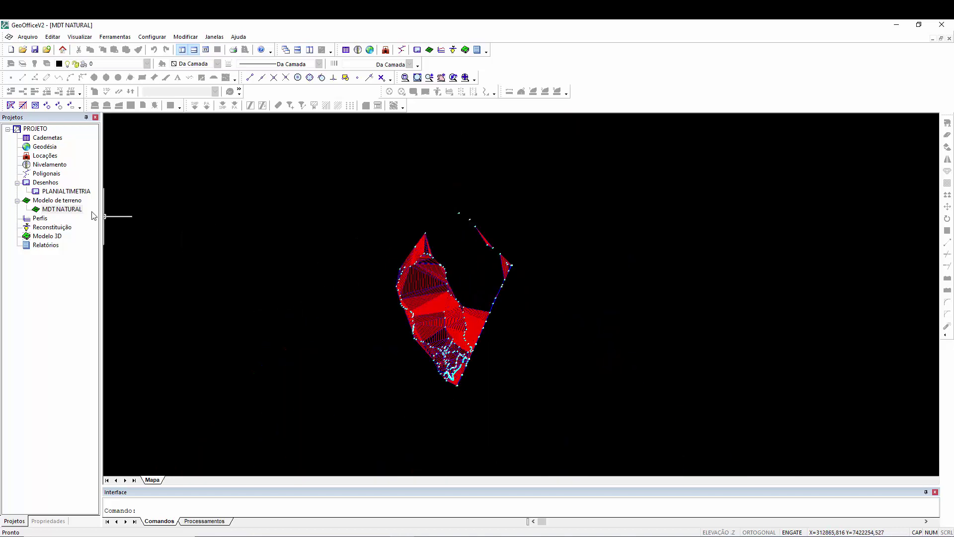
{"action": "scroll", "coordinate": [452, 228], "scroll_direction": "up", "scroll_amount": 2}
Step: Return to the PLANIALTIMETRIA drawing and start another terrain model from the PONTOS layer, named MDT NATURAL 2
{"action": "double_click", "coordinate": [67, 192]}
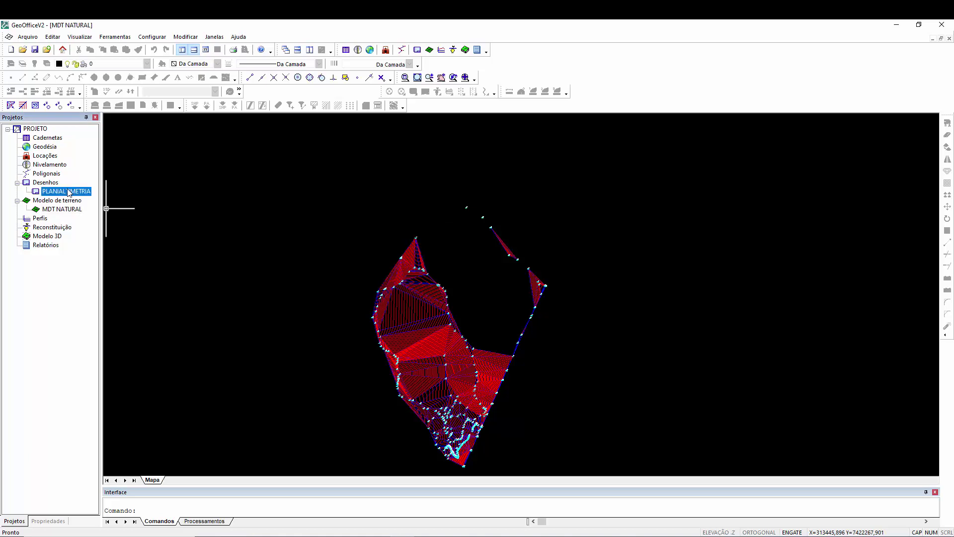
{"action": "left_click", "coordinate": [429, 50]}
{"action": "type", "text": "MDT NATURAL"}
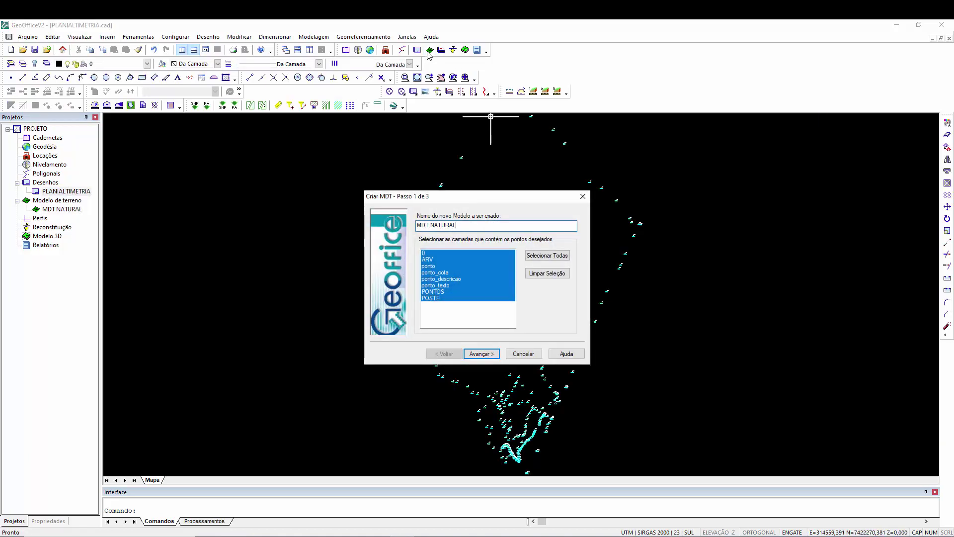
{"action": "left_click", "coordinate": [444, 292]}
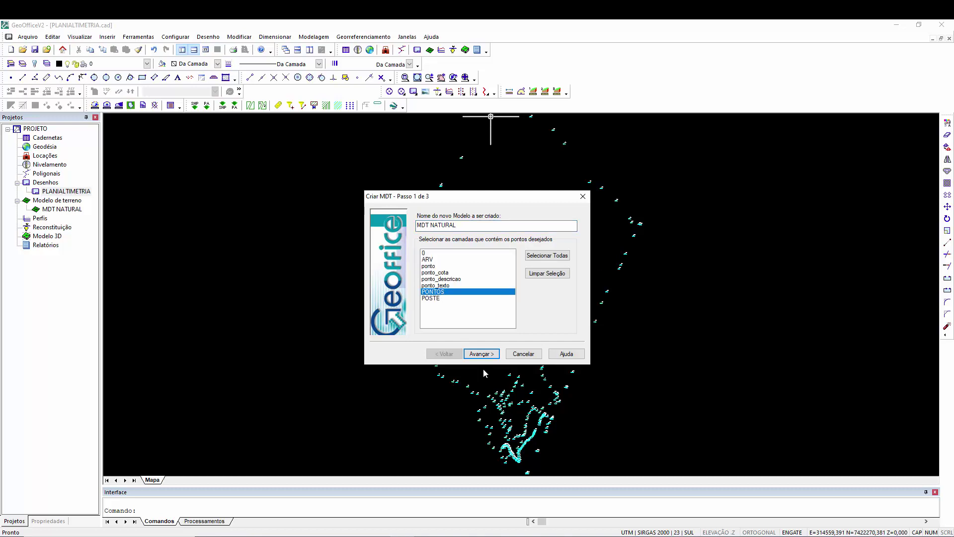
{"action": "left_click", "coordinate": [482, 354]}
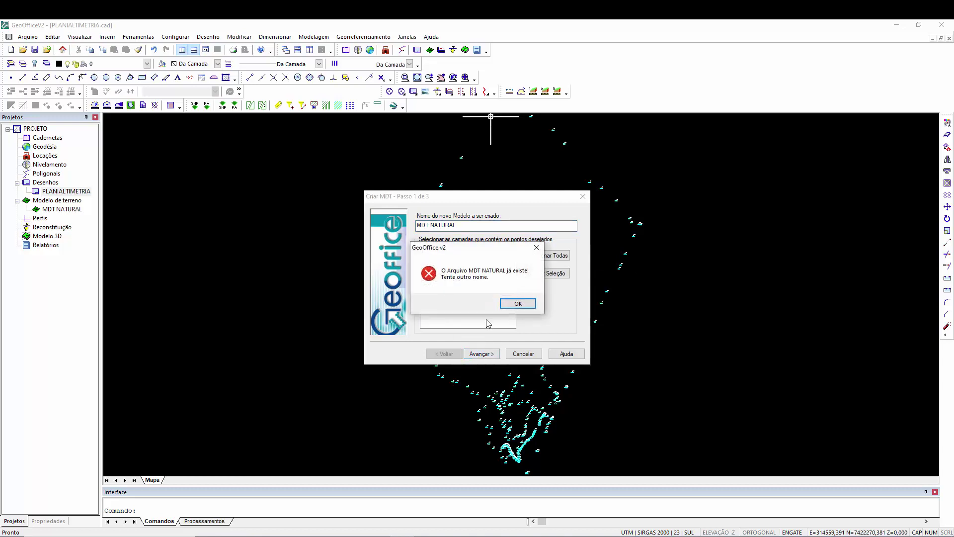
{"action": "left_click", "coordinate": [516, 303]}
{"action": "left_click", "coordinate": [470, 225]}
{"action": "type", "text": "2"}
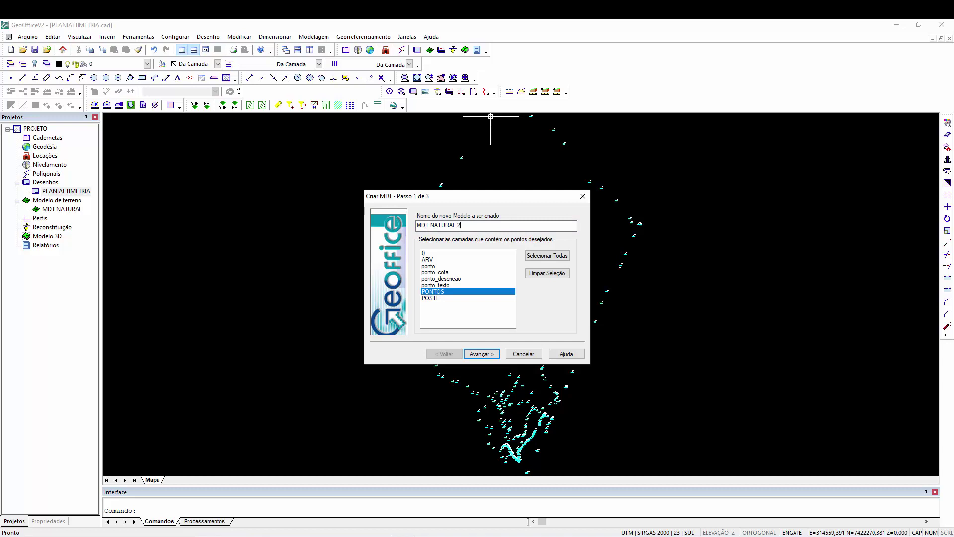
Step: Increase the maximum distance between points and generate the terrain model without assigning breakline, boundary or exclusion layers
{"action": "left_click", "coordinate": [483, 354]}
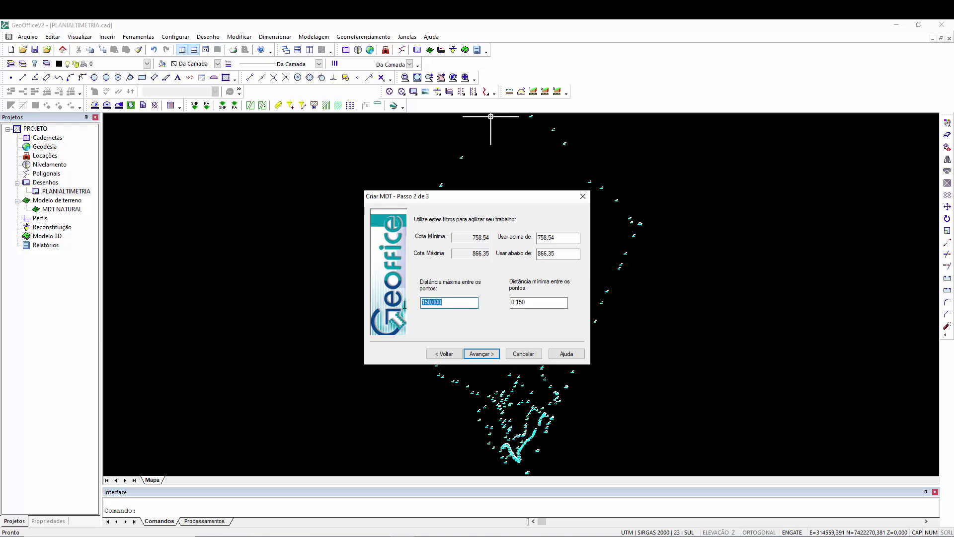
{"action": "type", "text": "100"}
{"action": "left_click", "coordinate": [480, 355]}
{"action": "left_click", "coordinate": [480, 354]}
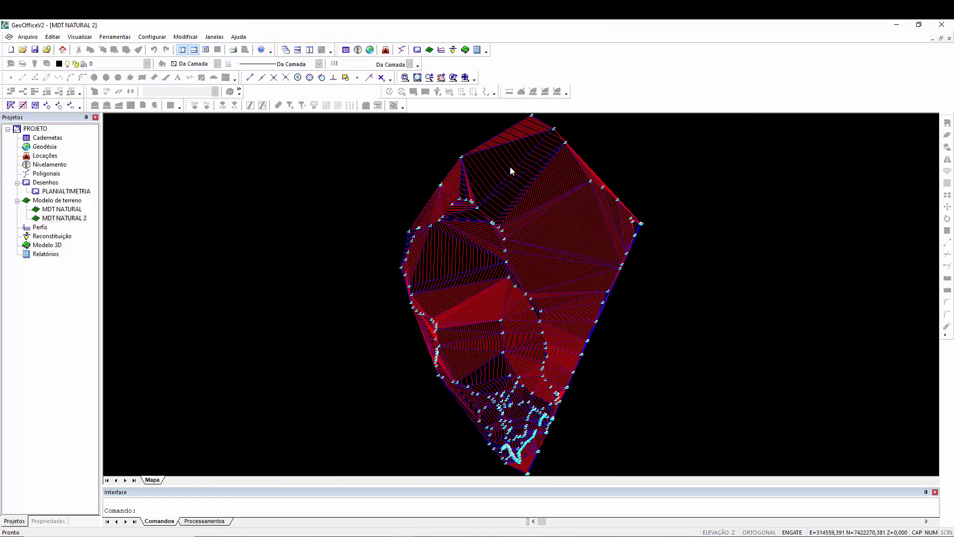
Step: Reopen the PLANIALTIMETRIA drawing and bring all its survey points into view
{"action": "double_click", "coordinate": [66, 191]}
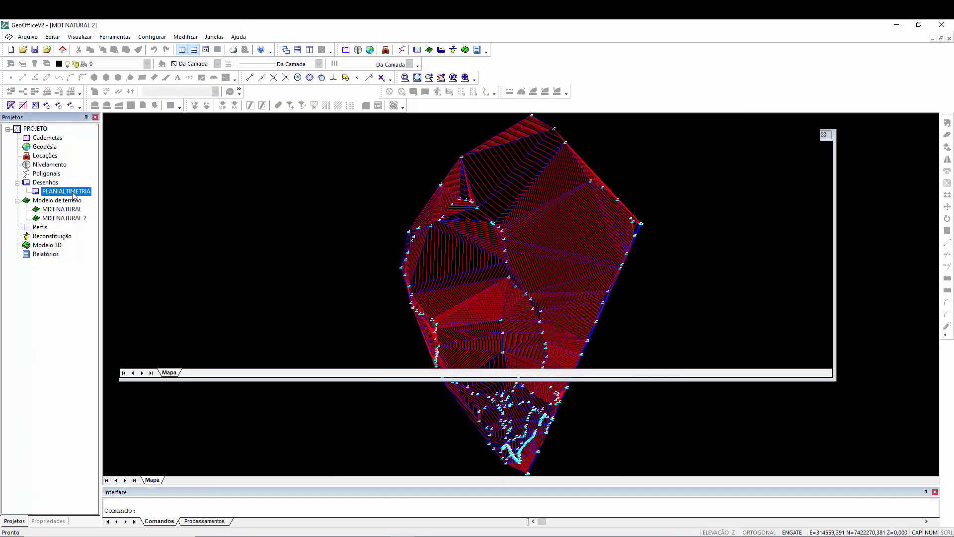
{"action": "scroll", "coordinate": [469, 313], "scroll_direction": "down", "scroll_amount": 2}
{"action": "mouse_move", "coordinate": [468, 313]}
{"action": "middle_mouse_down"}
{"action": "mouse_move", "coordinate": [374, 343]}
{"action": "mouse_move", "coordinate": [436, 342]}
{"action": "middle_mouse_up"}
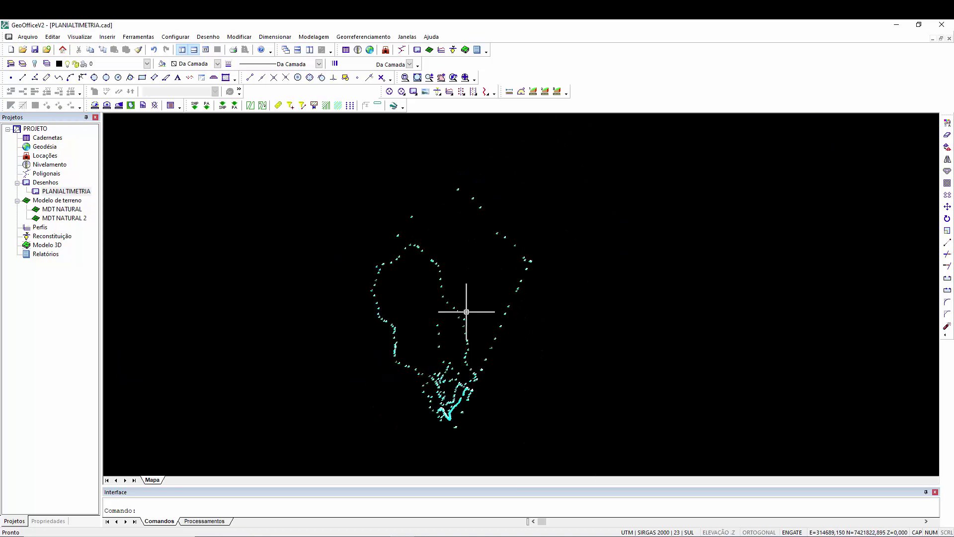